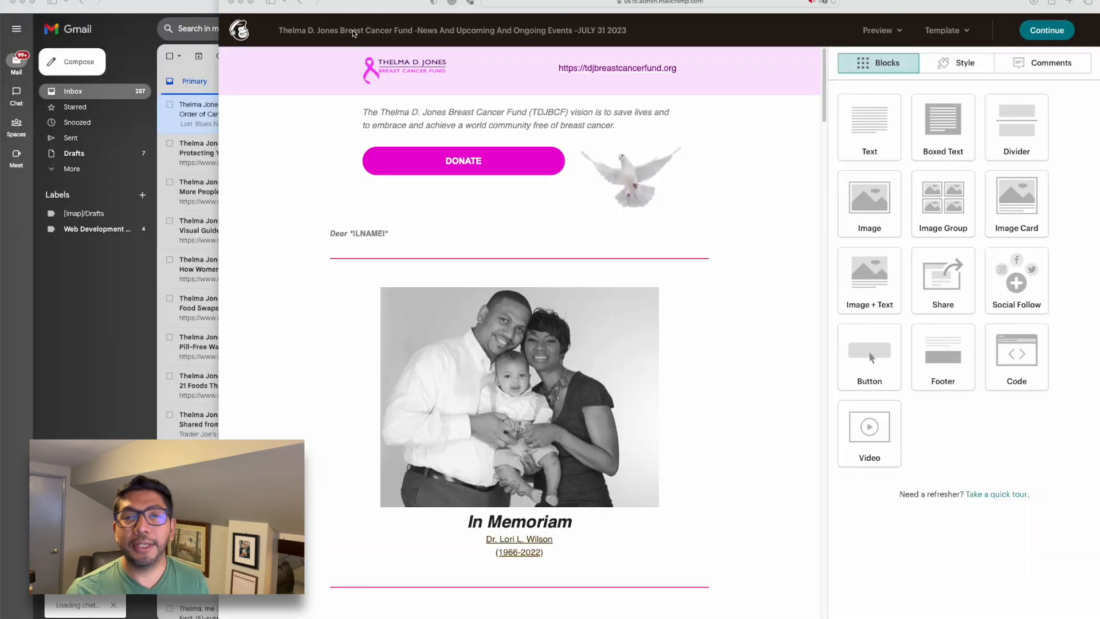
Step: Leave the email editor, open the list of all campaigns and replicate the JULY 31 2023 newsletter draft
left_click(247, 35)
left_click(242, 35)
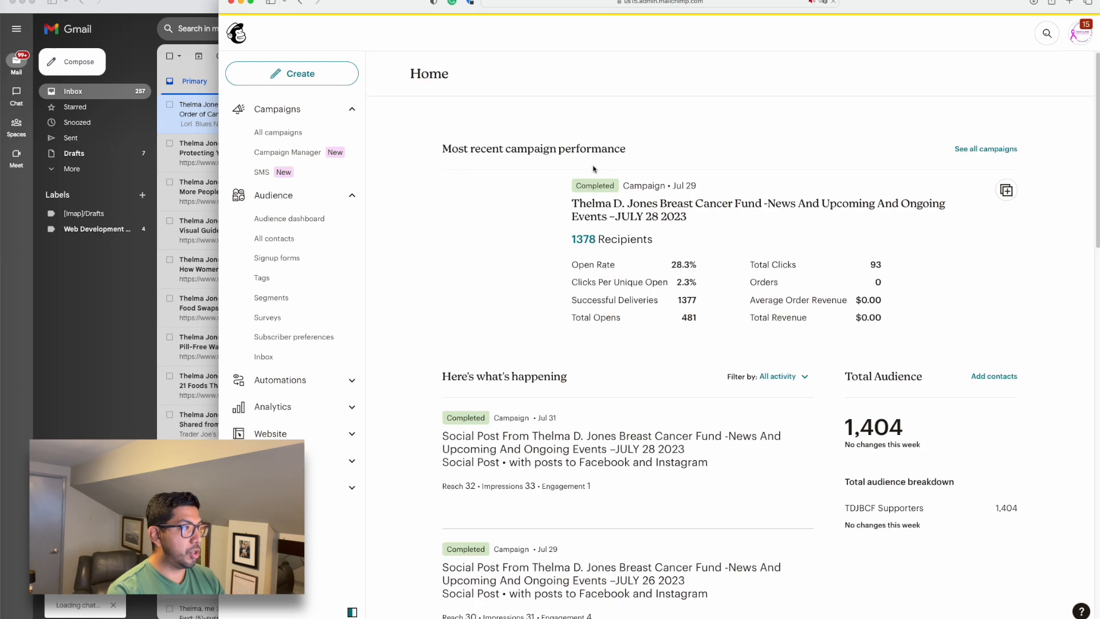
left_click(301, 132)
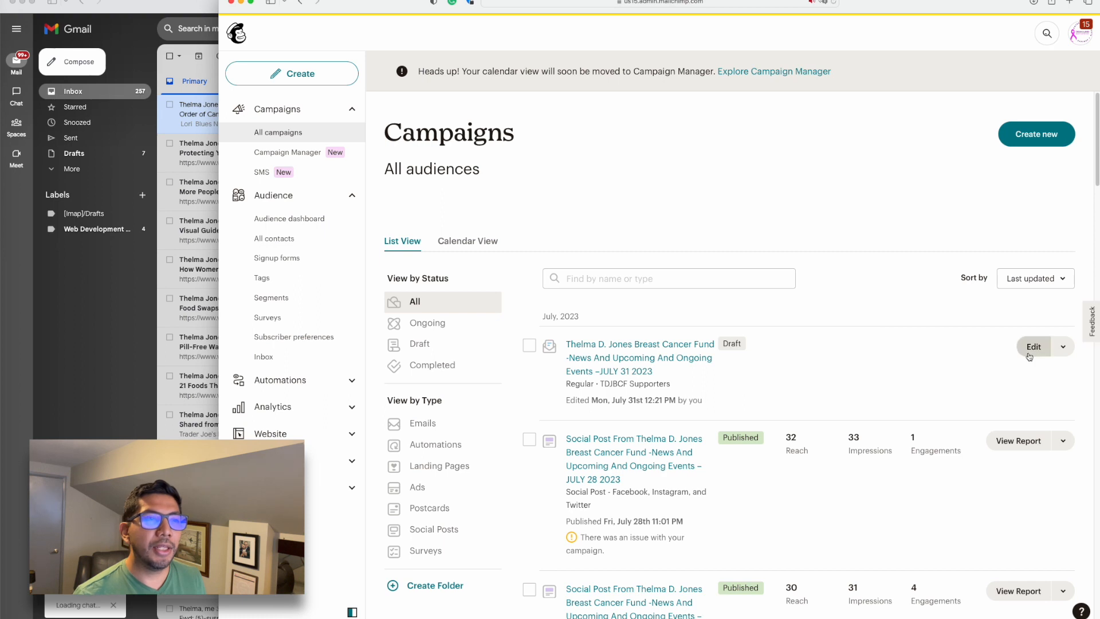
left_click(1061, 348)
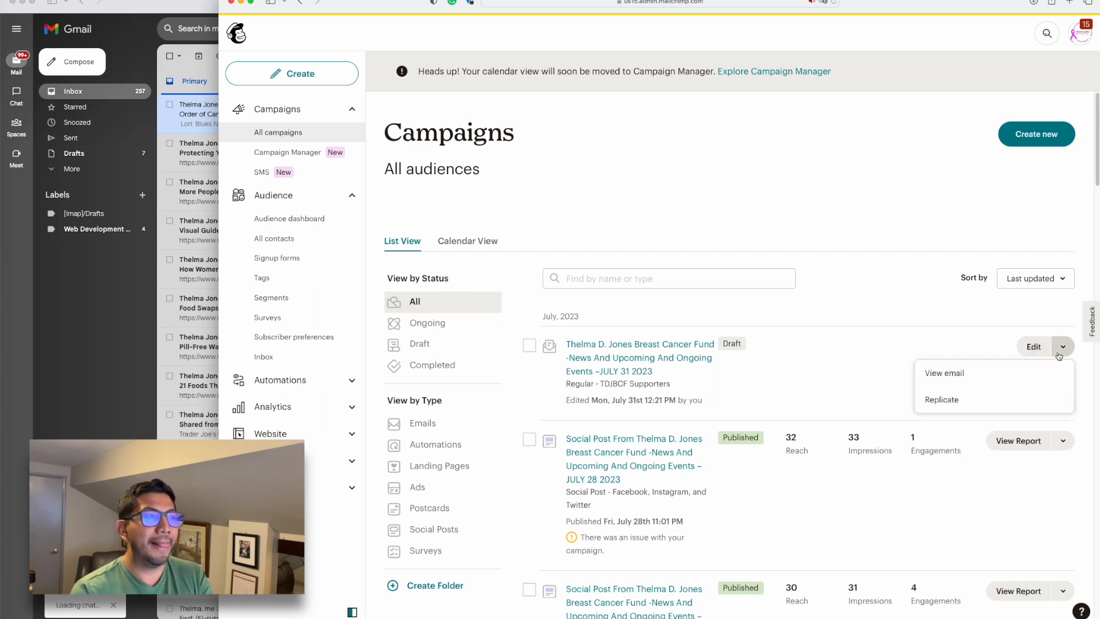
left_click(964, 407)
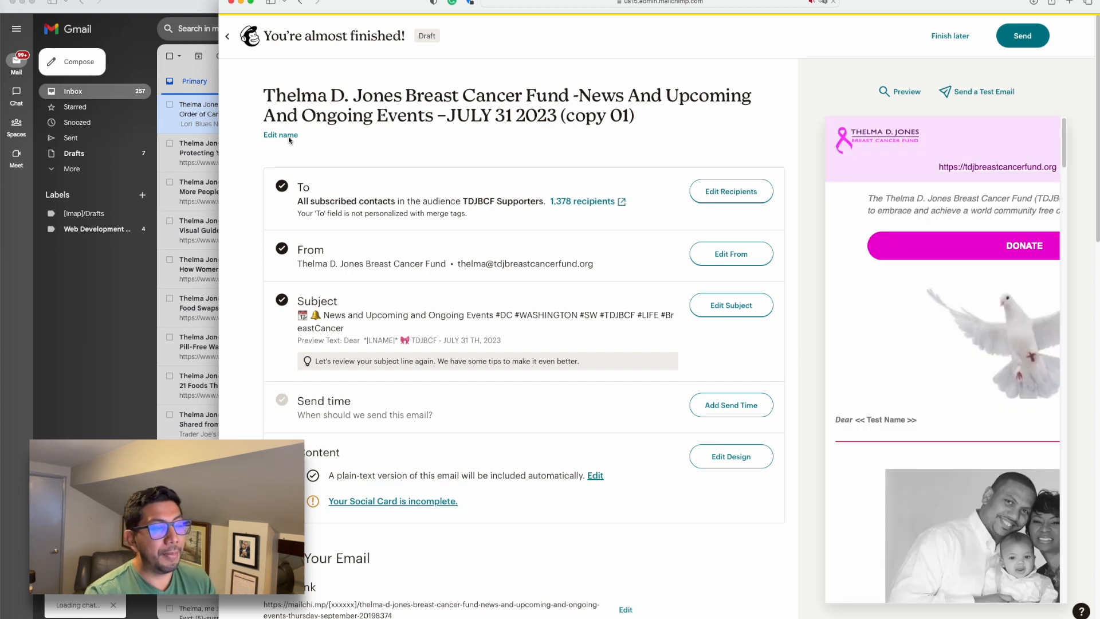
Step: Remove "(copy 01)" from the replicated campaign's name and save it
left_click(289, 137)
left_click(291, 138)
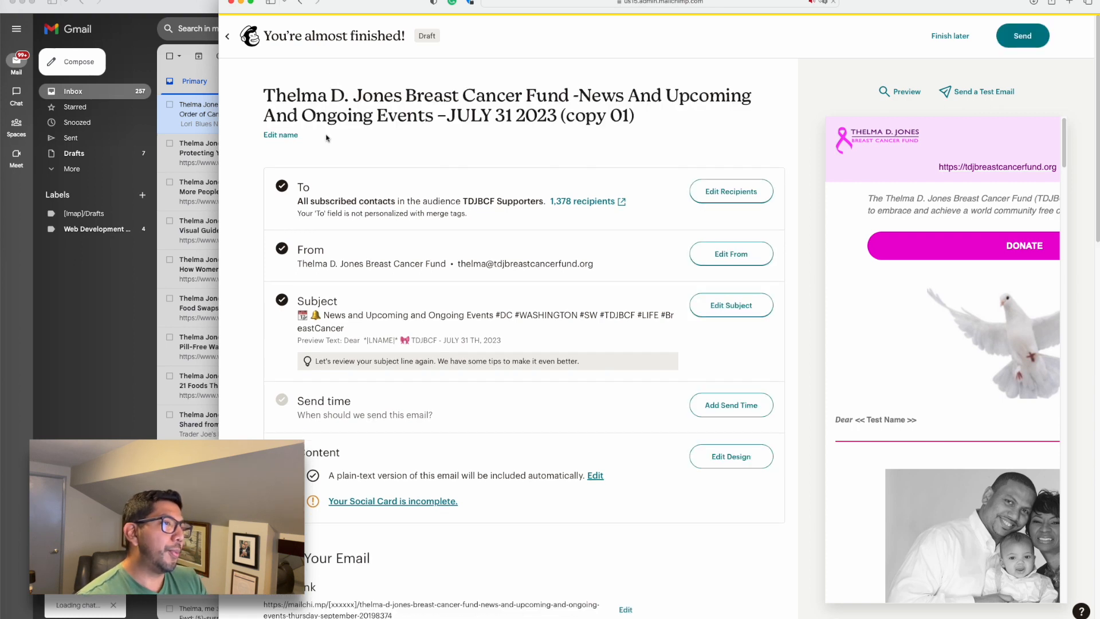
left_click(292, 137)
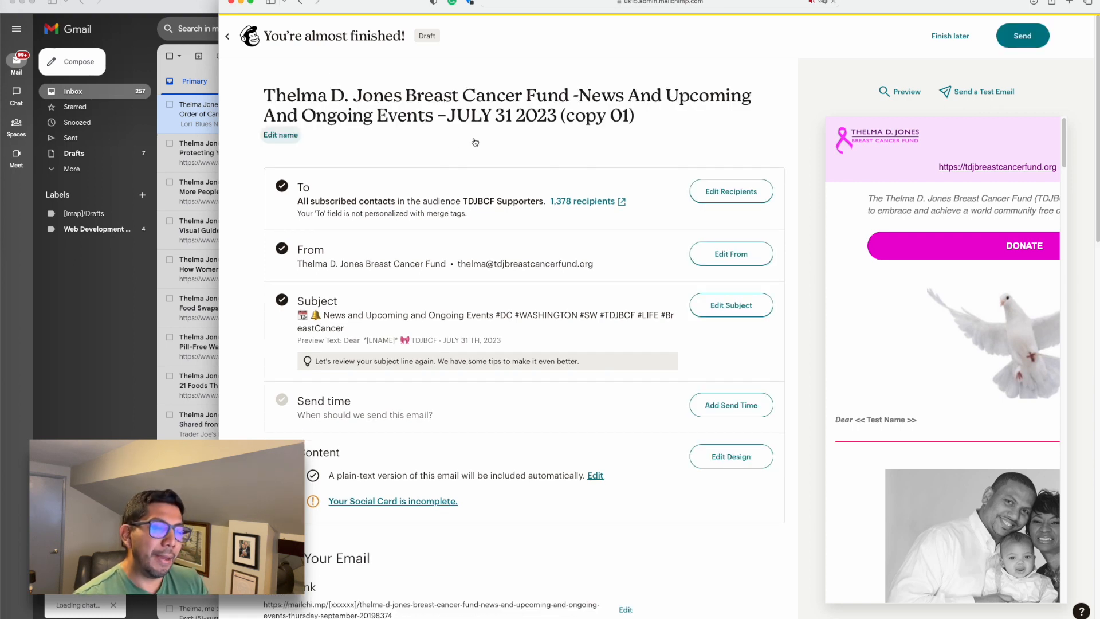
left_click(637, 98)
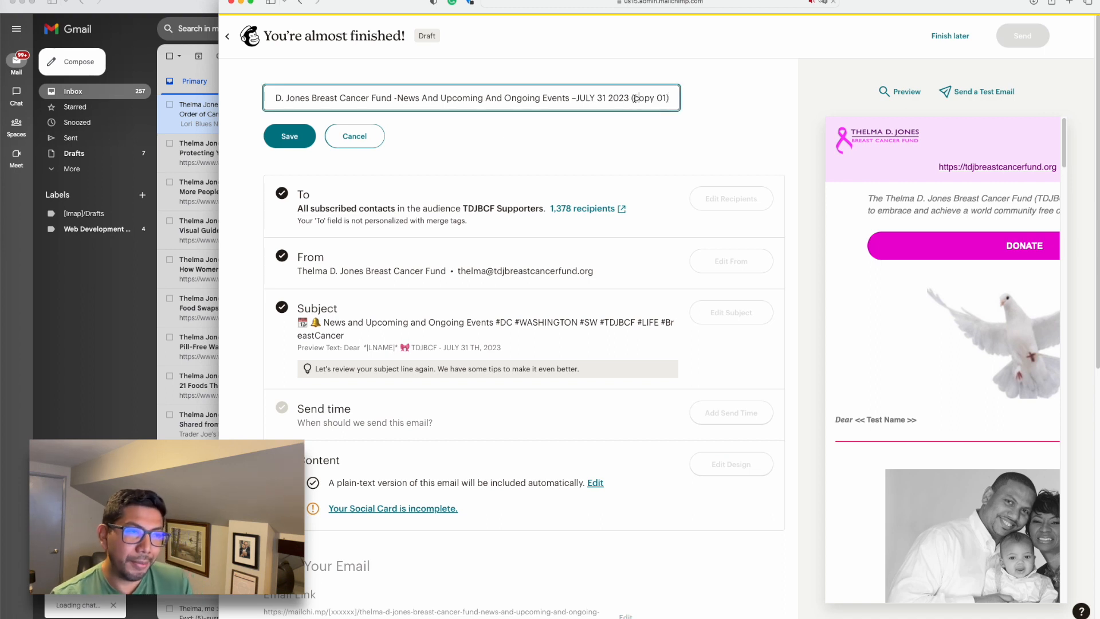
left_click_drag(632, 99, 700, 106)
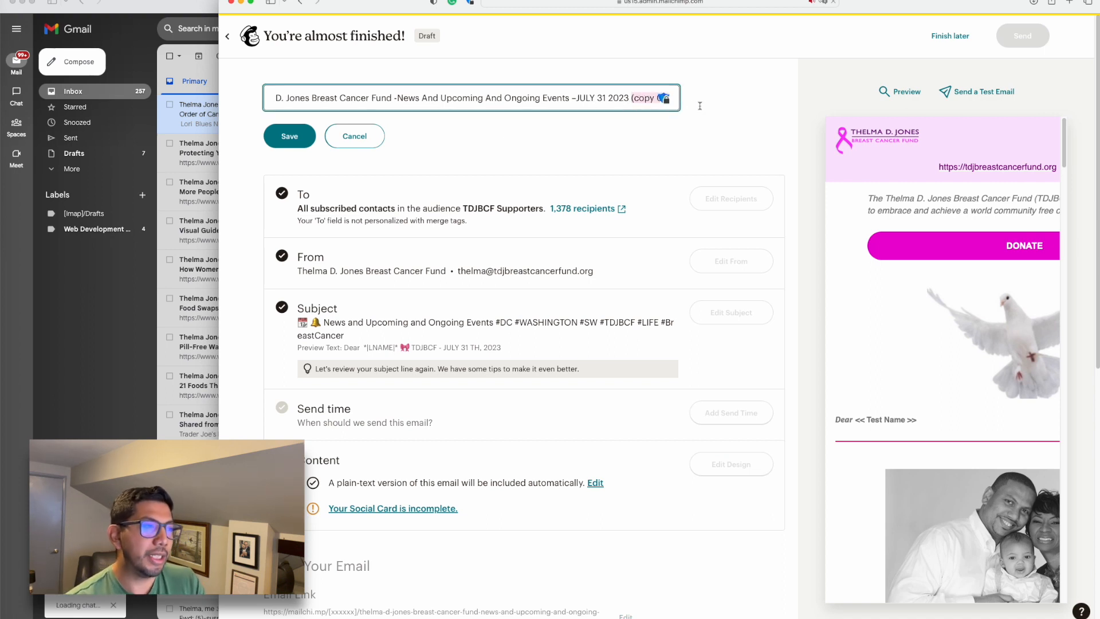
key("BackSpace")
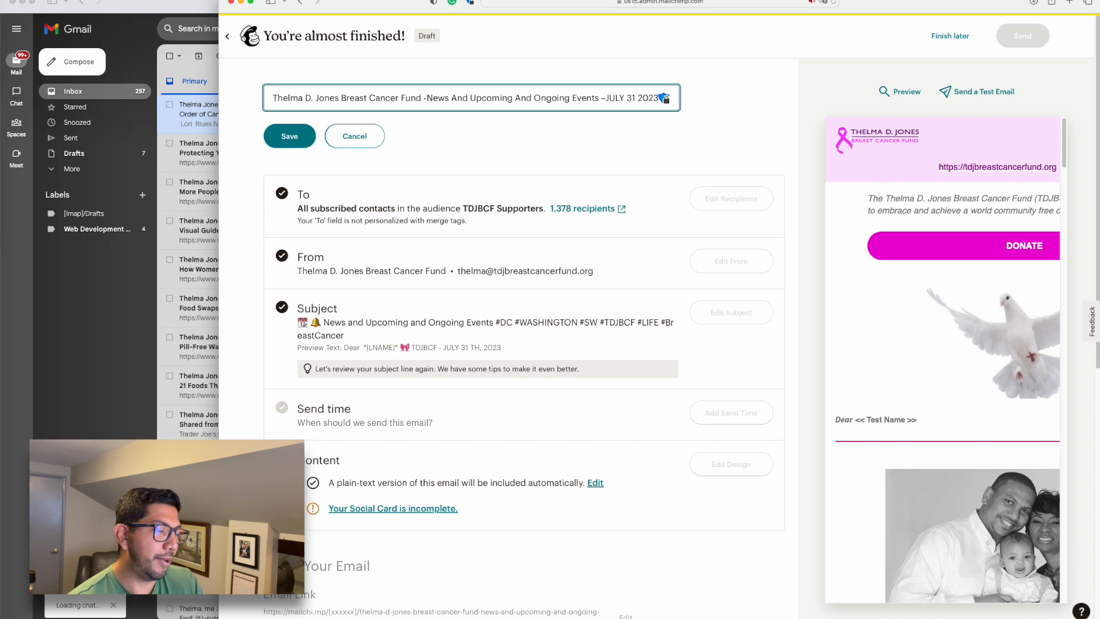
left_click(294, 137)
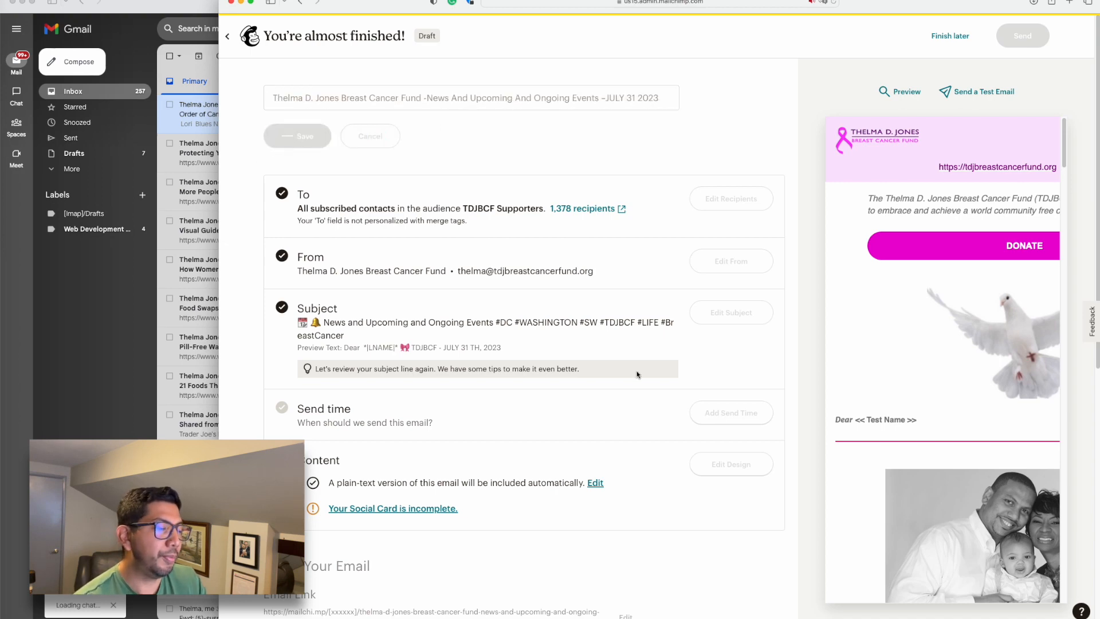
Step: Review and save the campaign's subject and preview text as they are, and open the email design for editing
left_click(717, 312)
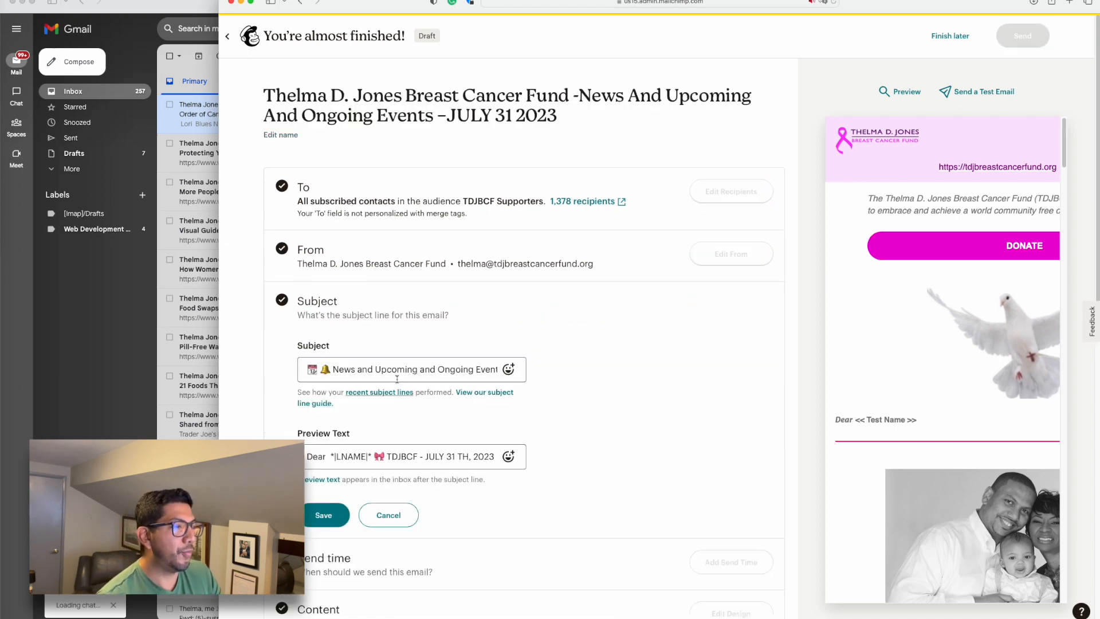
left_click(337, 515)
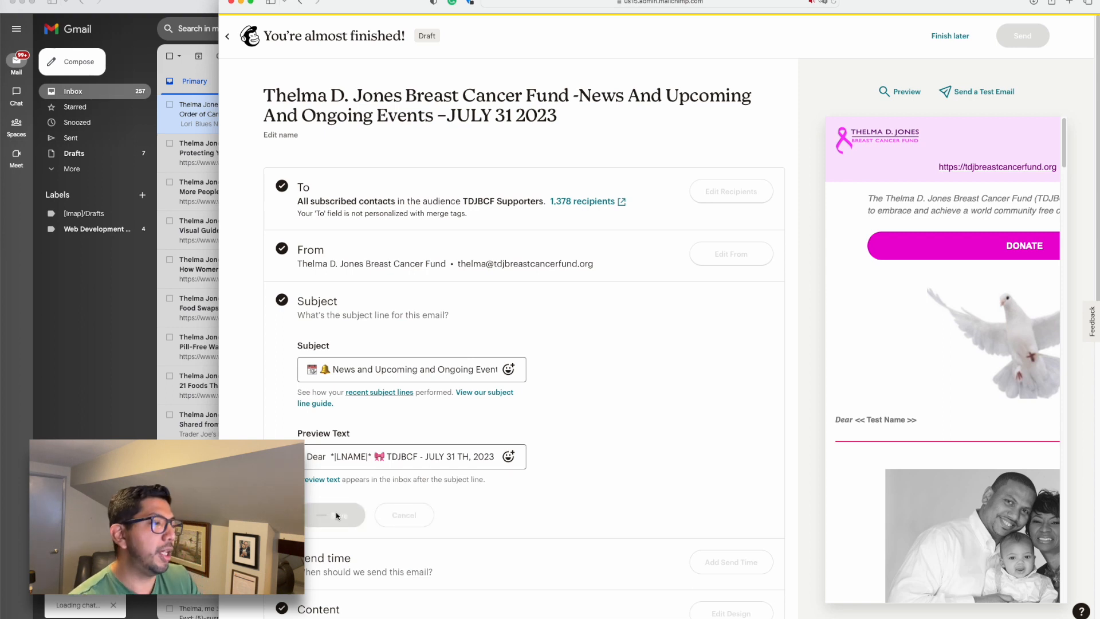
left_click(693, 413)
left_click(596, 454)
left_click(330, 502)
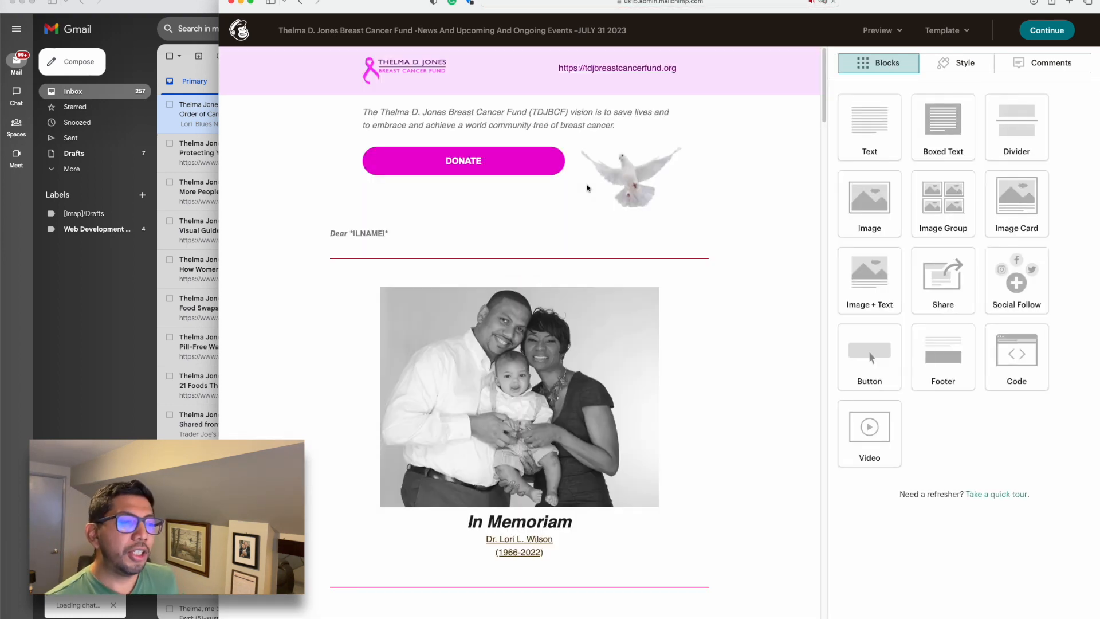
mouse_move(628, 338)
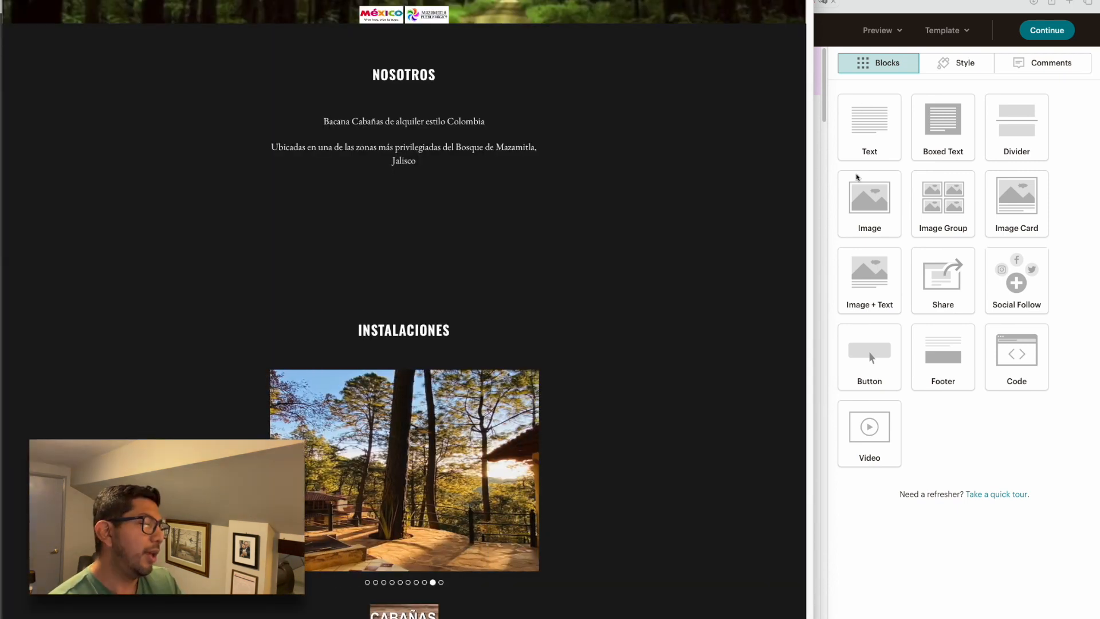
left_click(857, 177)
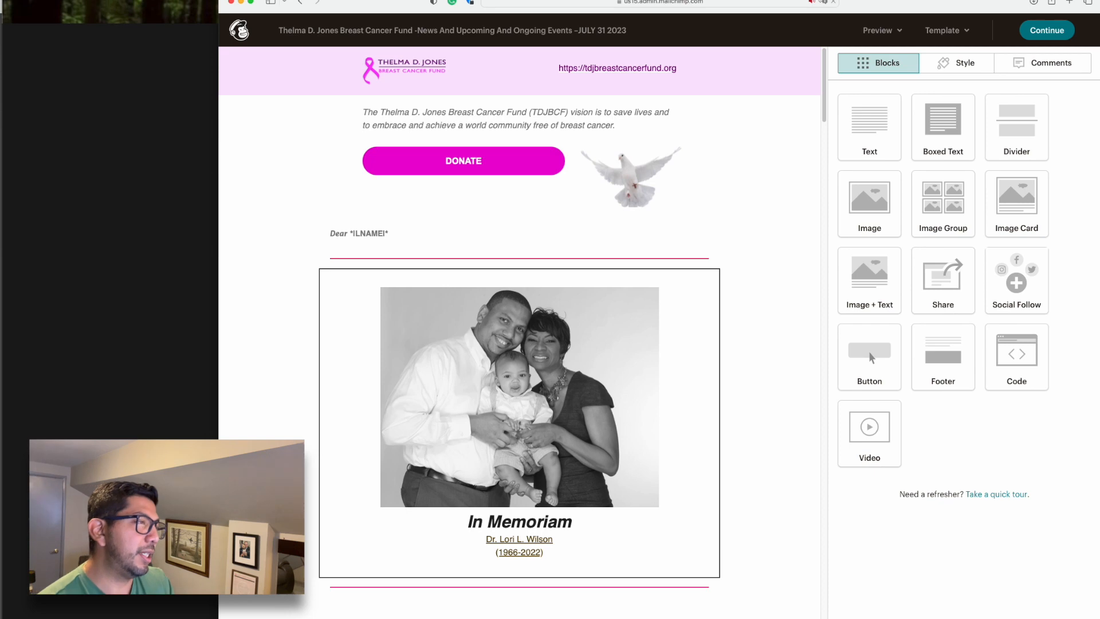
left_click_drag(115, 1, 251, 1)
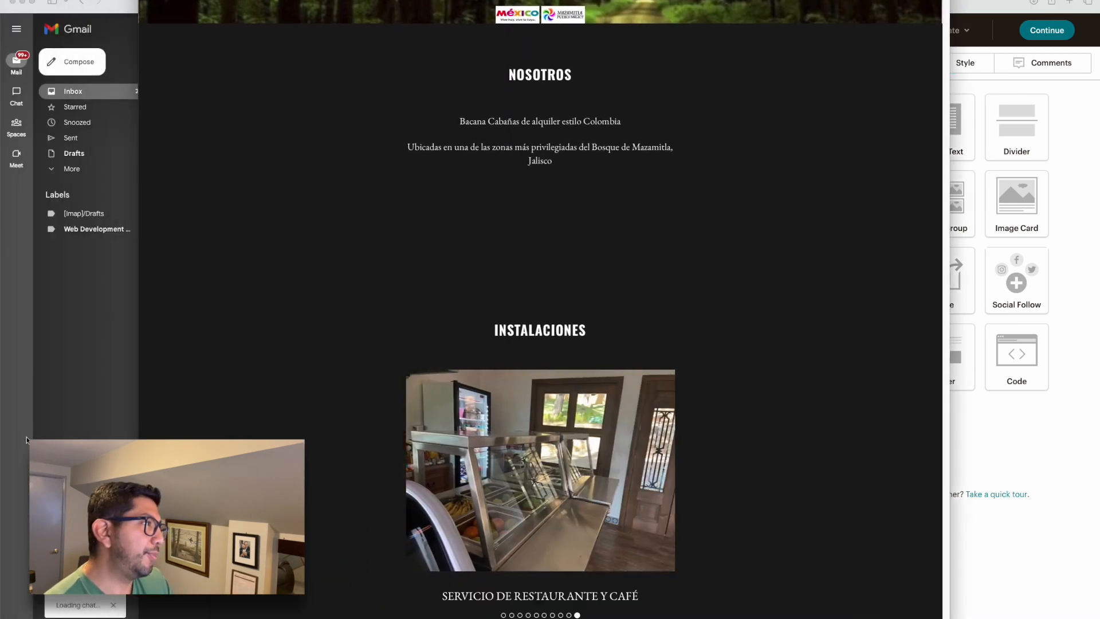
left_click(117, 3)
left_click(1050, 446)
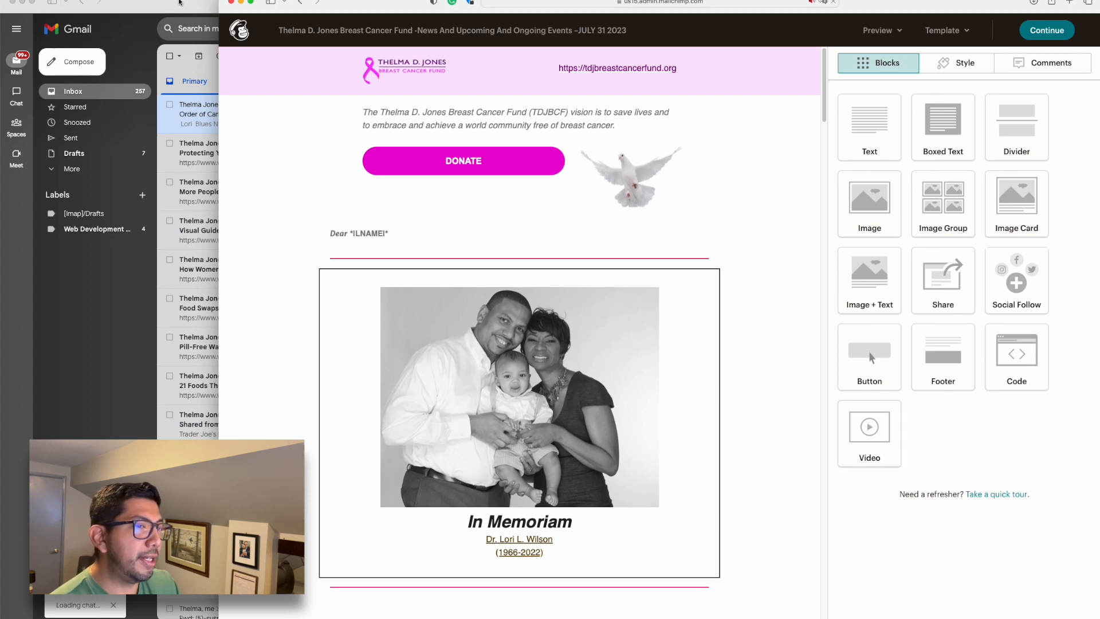
Step: Compare the first items of the "Order of Campaign" email in Gmail with the newsletter's In Memoriam and Blue Monday Blues blocks in Mailchimp
left_click(179, 3)
left_click_drag(378, 179, 412, 180)
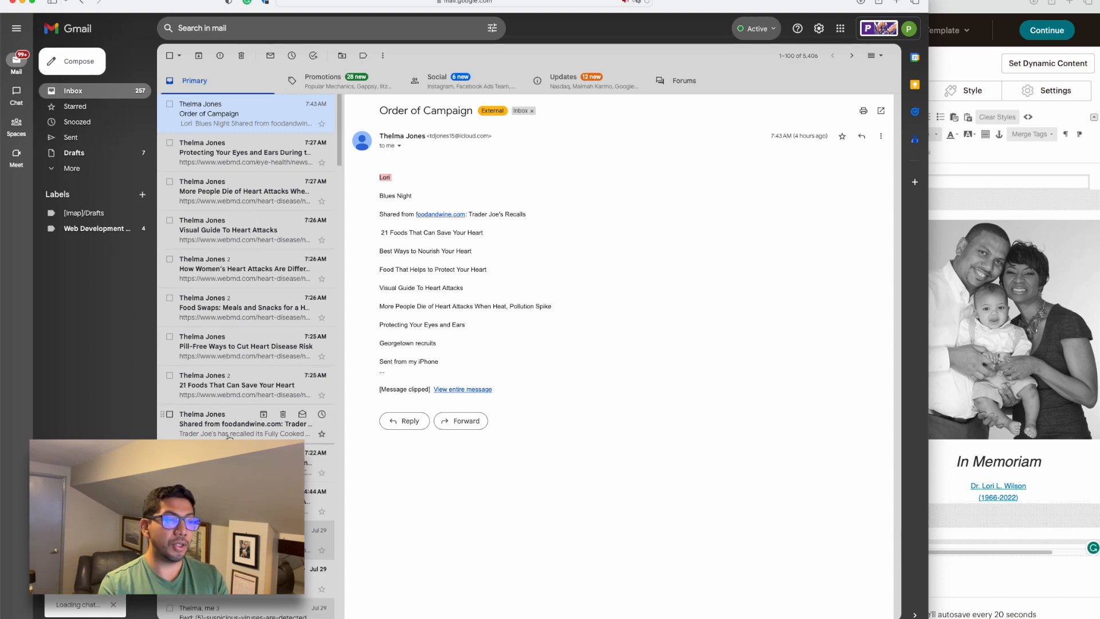
left_click(948, 270)
scroll(626, 476, "down", 5)
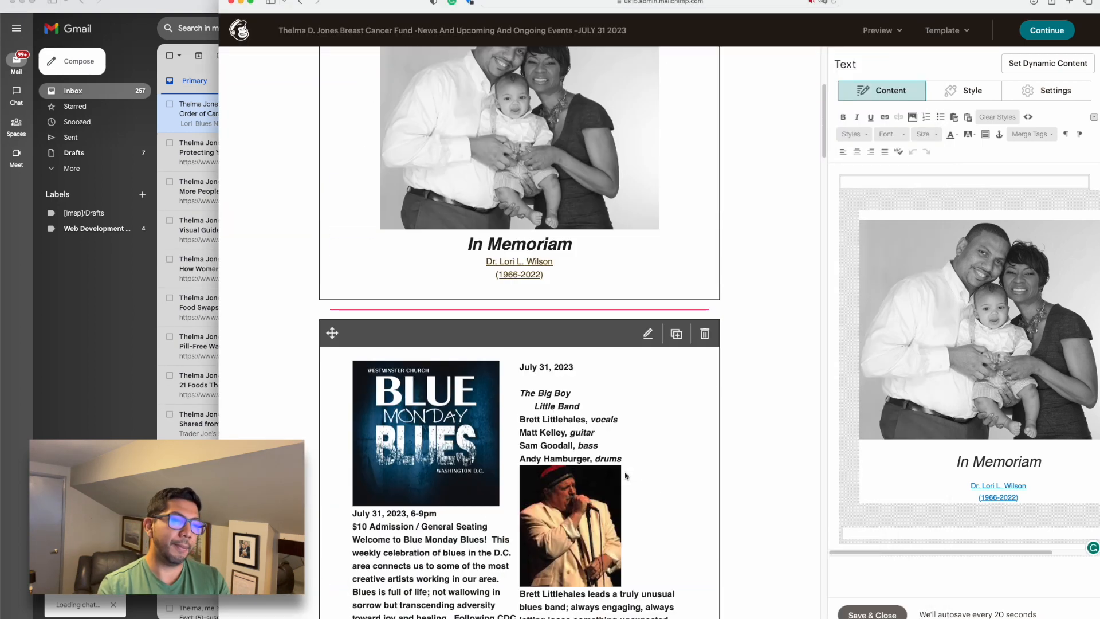
scroll(628, 475, "down", 5)
scroll(655, 483, "down", 5)
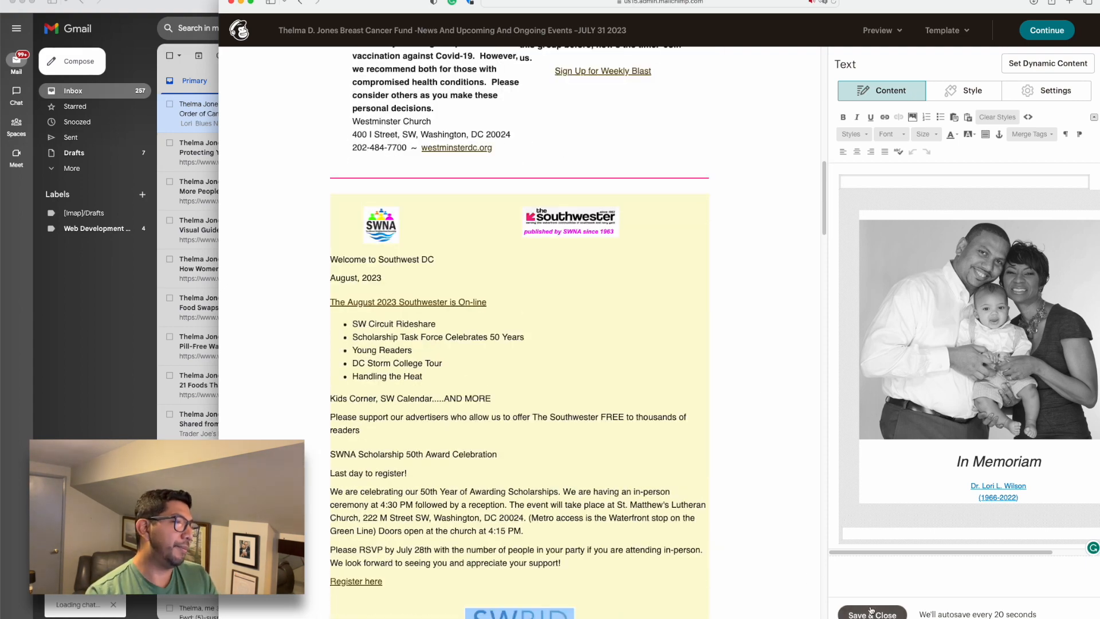
Step: Close the open text block and replace the yellow "Welcome to Southwest DC" block with a new Text block
left_click(872, 610)
left_click(705, 203)
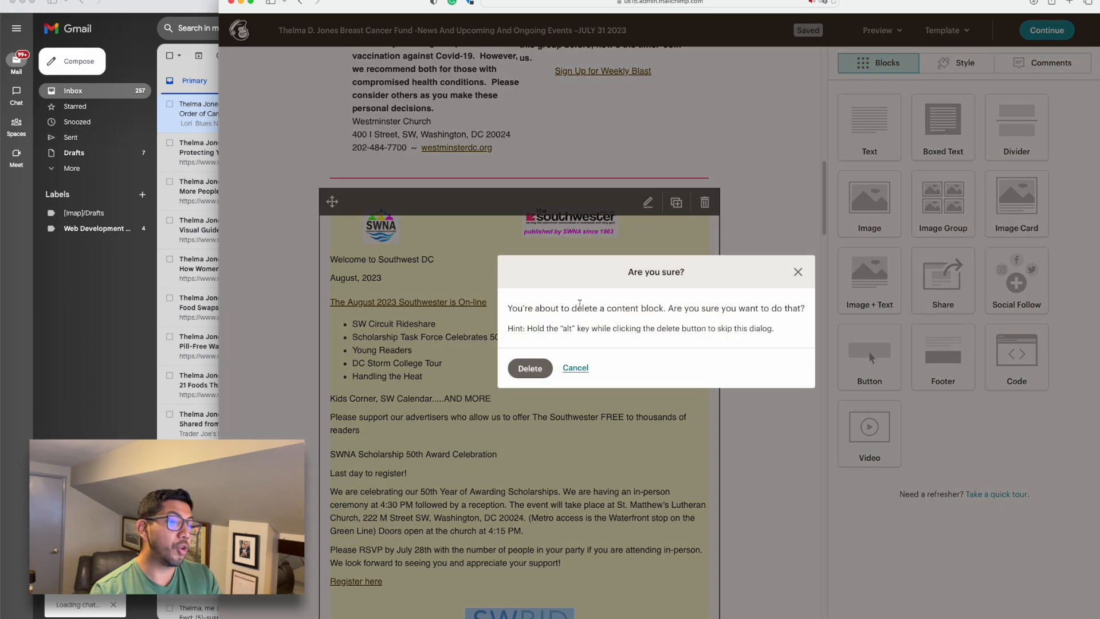
left_click(531, 375)
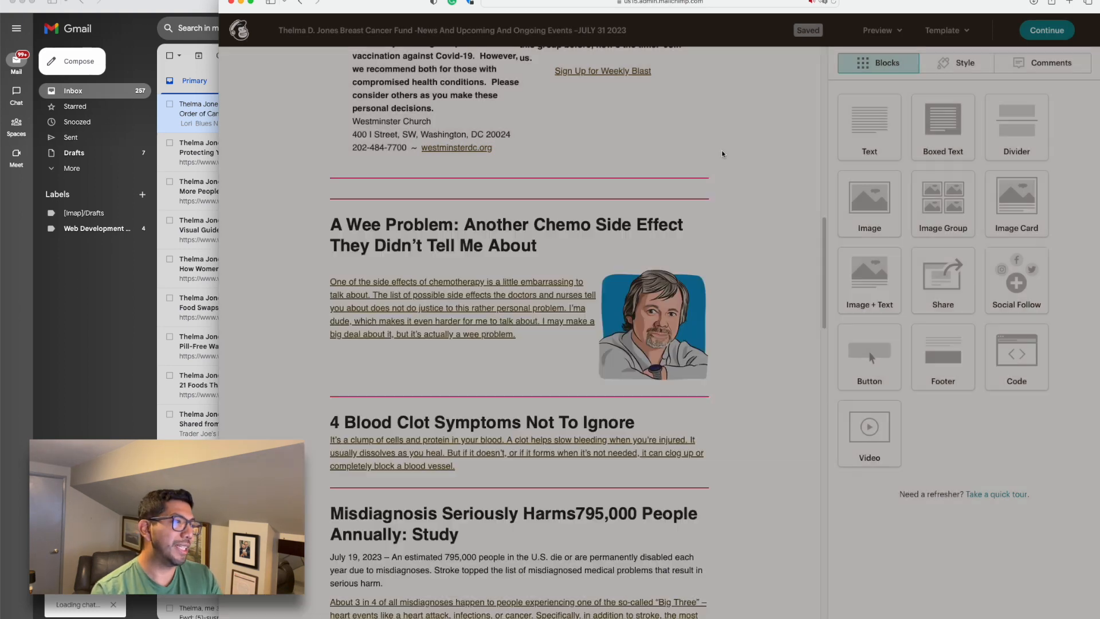
left_click_drag(875, 126, 700, 233)
Step: Switch to Gmail, copy the subject line of the foodandwine.com Trader Joe's recall email and open its article link
left_click(220, 106)
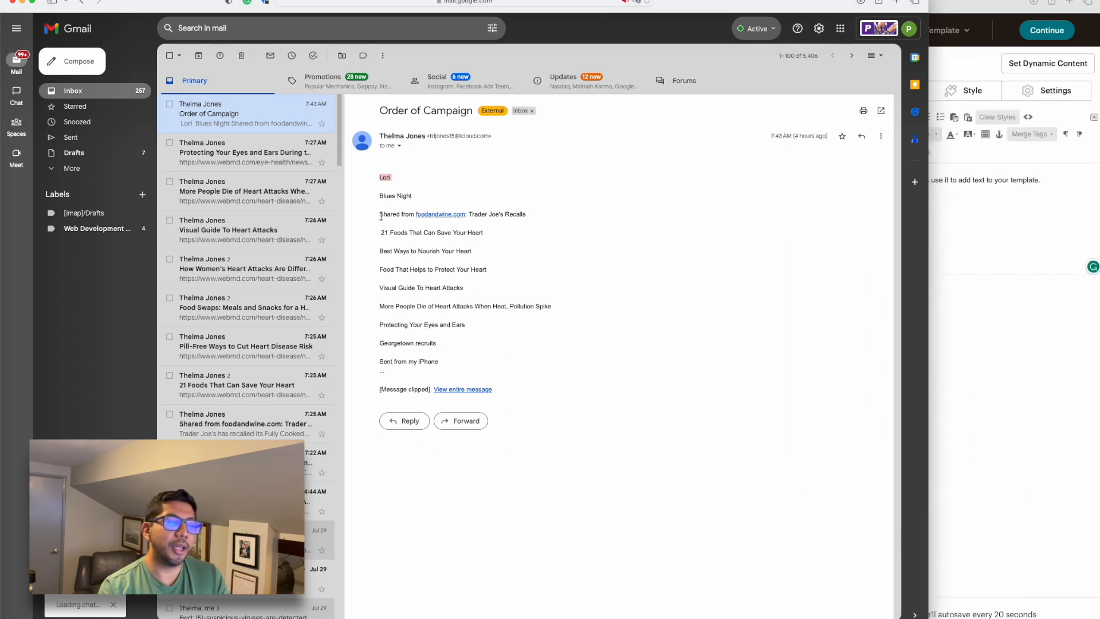
left_click_drag(536, 216, 376, 216)
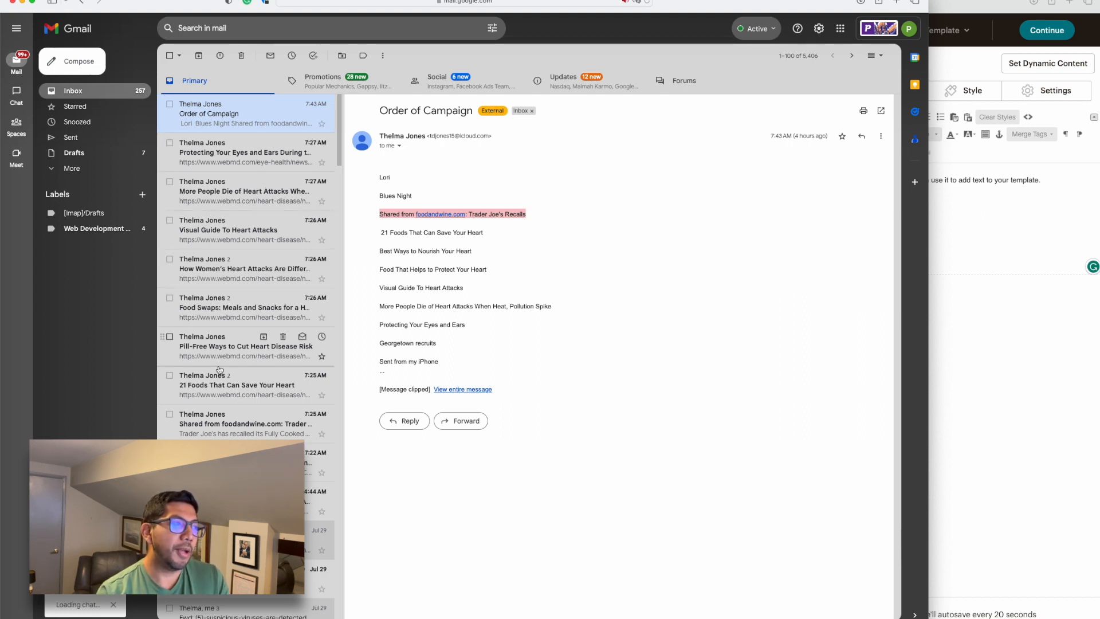
left_click(215, 427)
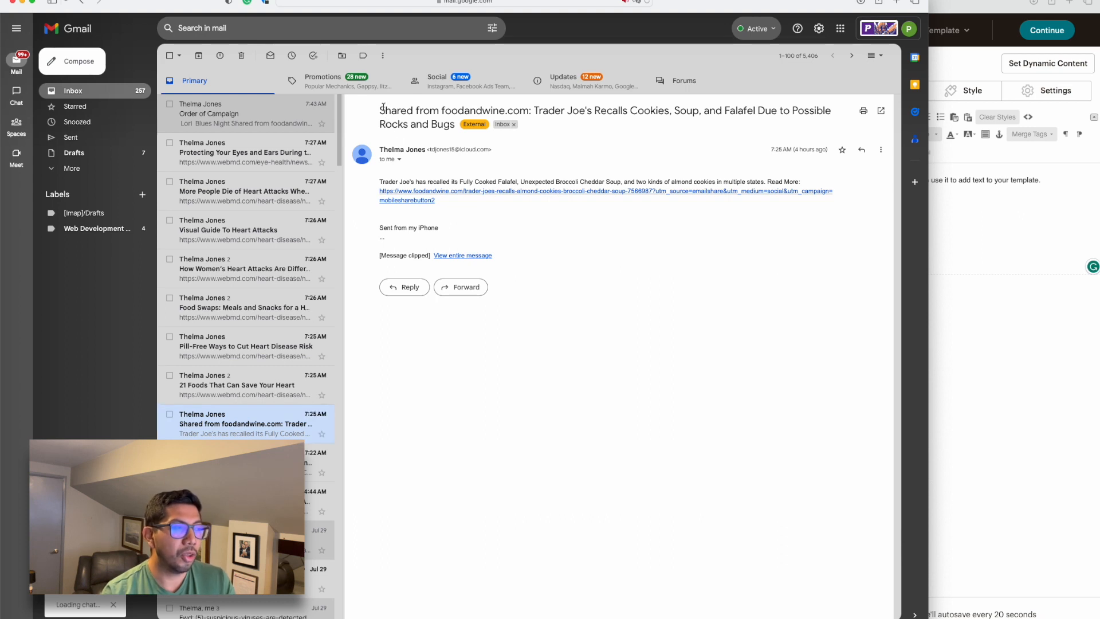
left_click_drag(382, 109, 456, 125)
key("super+c")
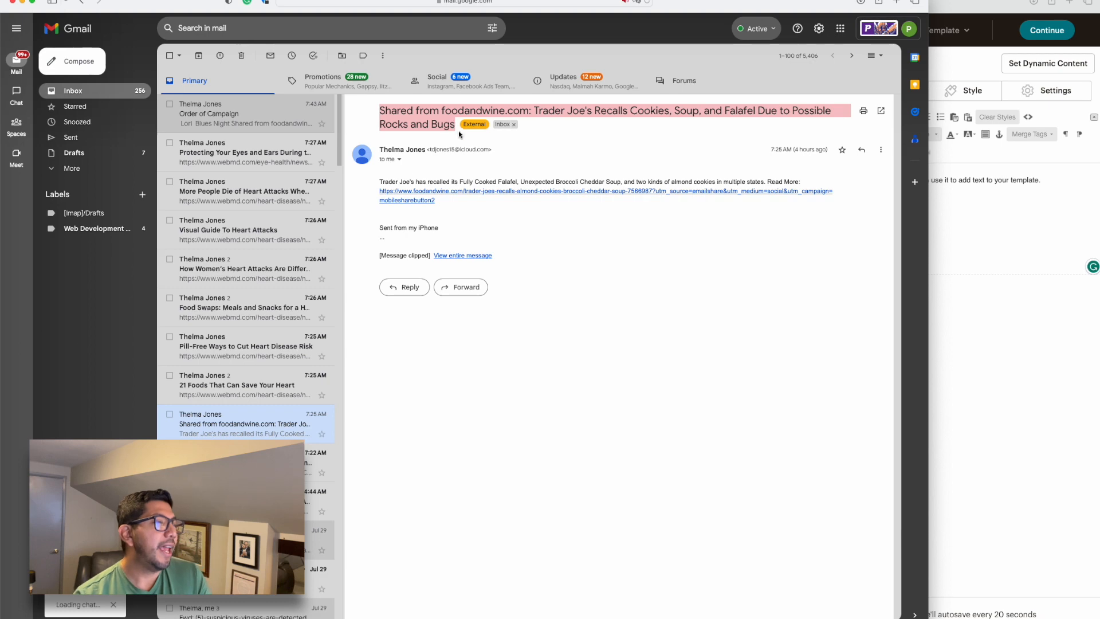
left_click(626, 193)
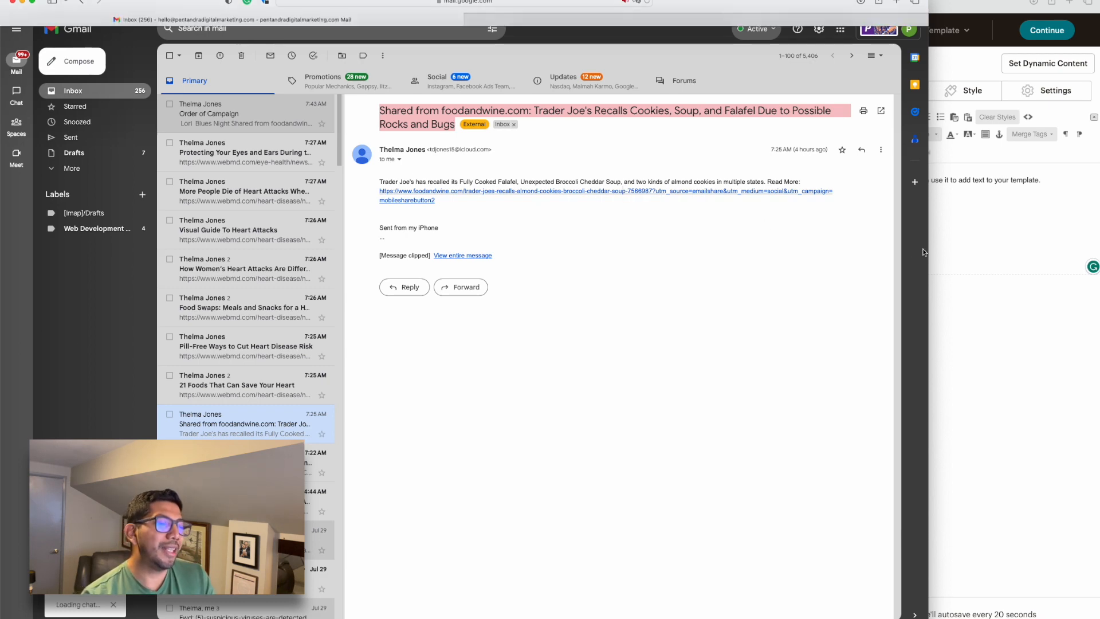
Step: Back in Mailchimp, replace the new text block's placeholder with the copied headline "Shared from foodandwine.com: Trader Joe's Recalls Cookies, Soup, and Falafel Due to Possible Rocks and Bugs"
left_click(965, 231)
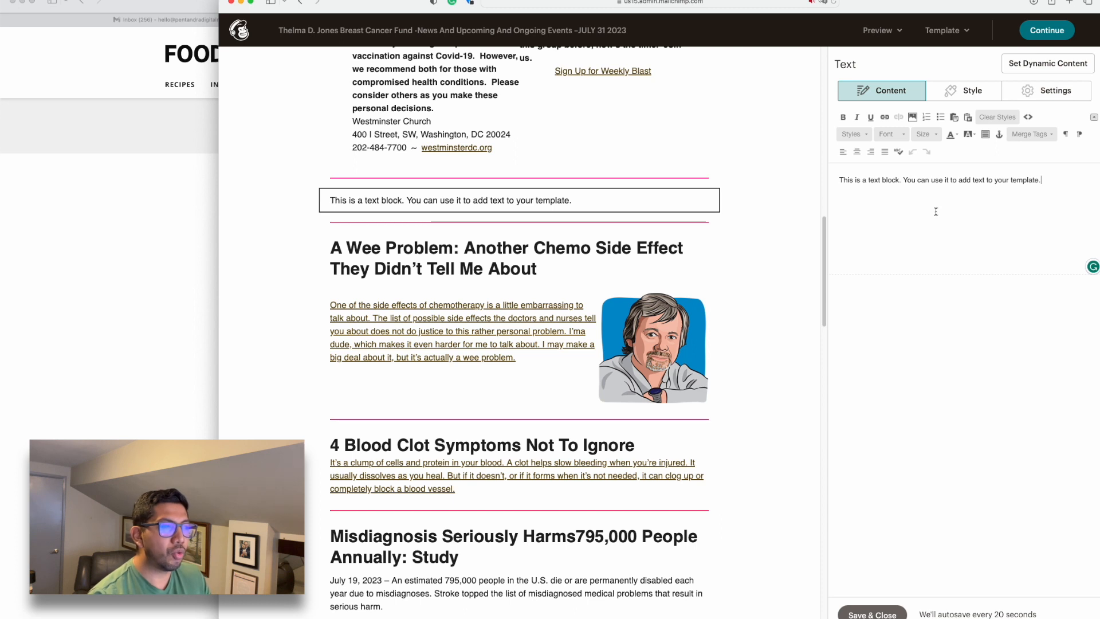
key("super+a")
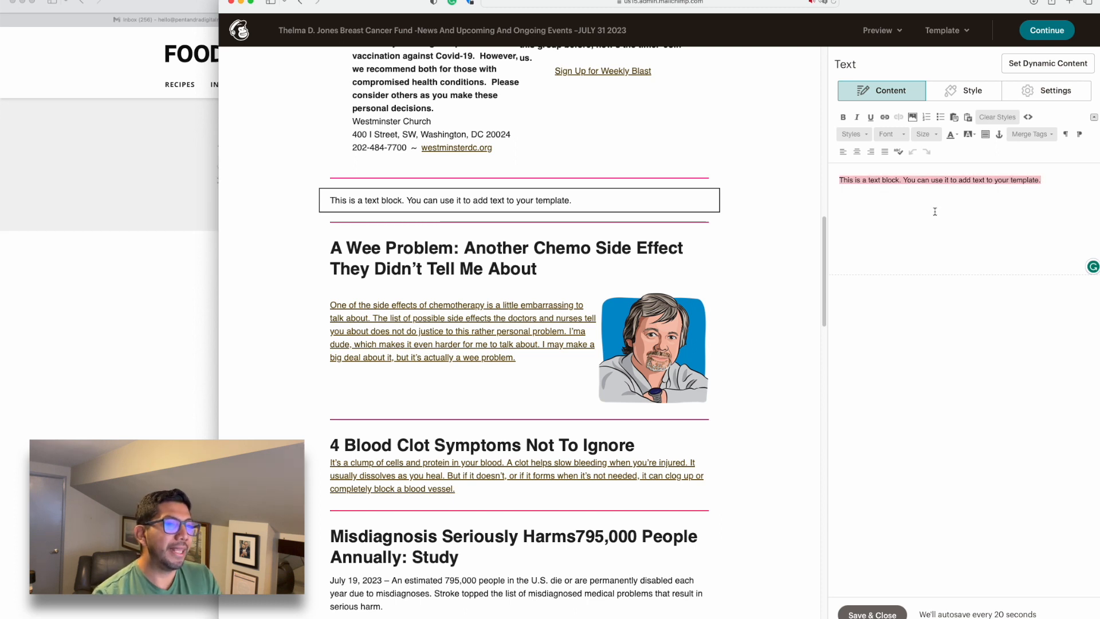
left_click(932, 212)
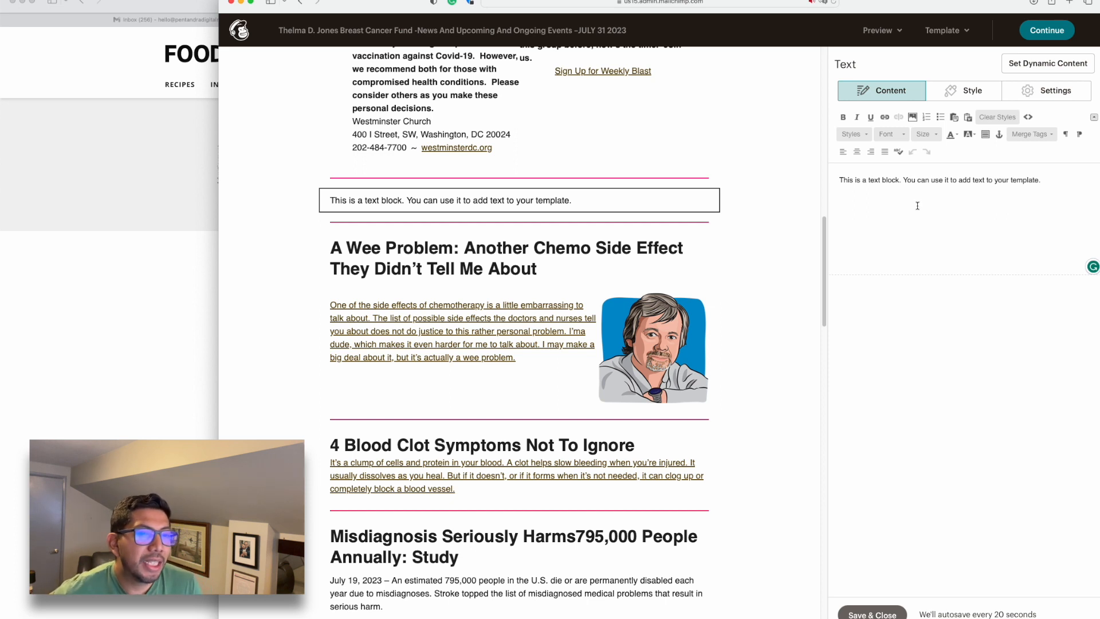
key("super+v")
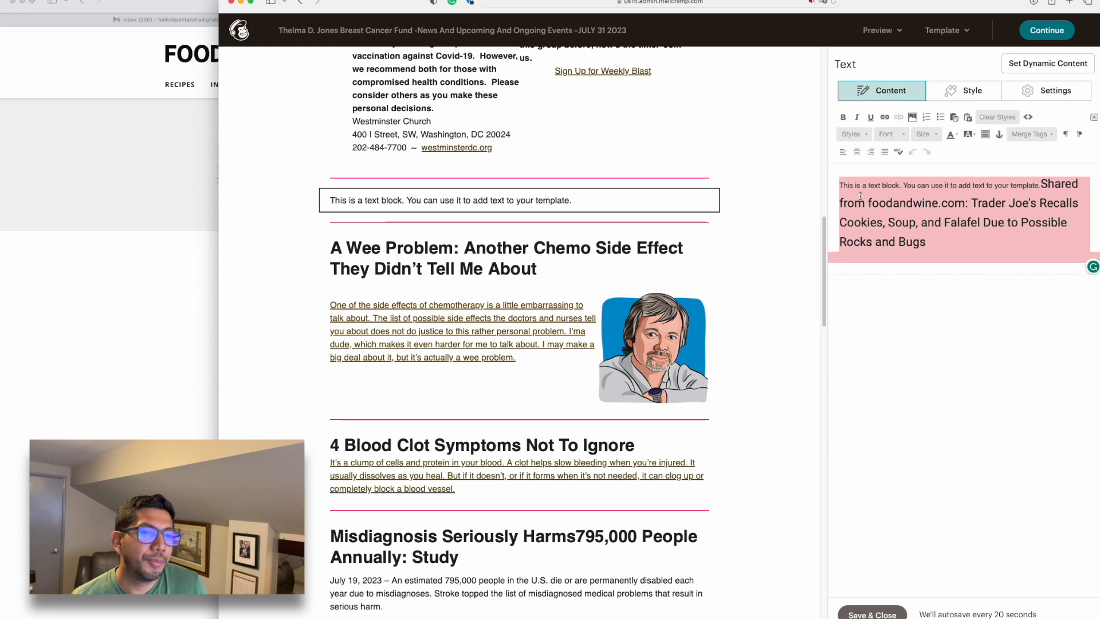
key("super+v")
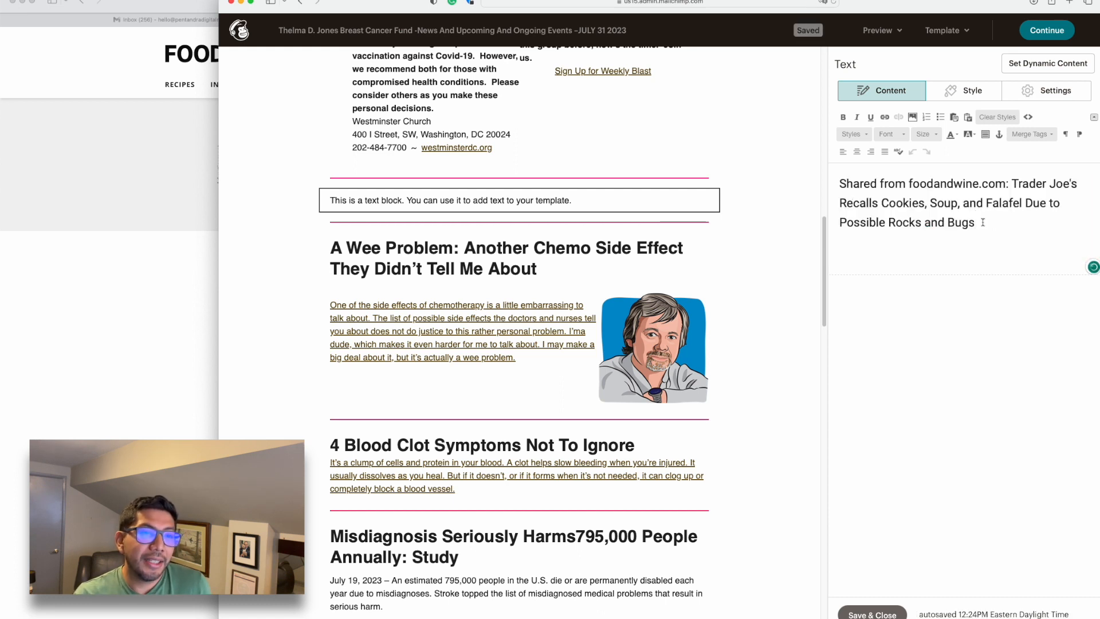
Step: Apply the heading 1 style to the whole Trader Joe's recall headline in the text block
left_click_drag(982, 223, 853, 203)
left_click_drag(788, 170, 791, 168)
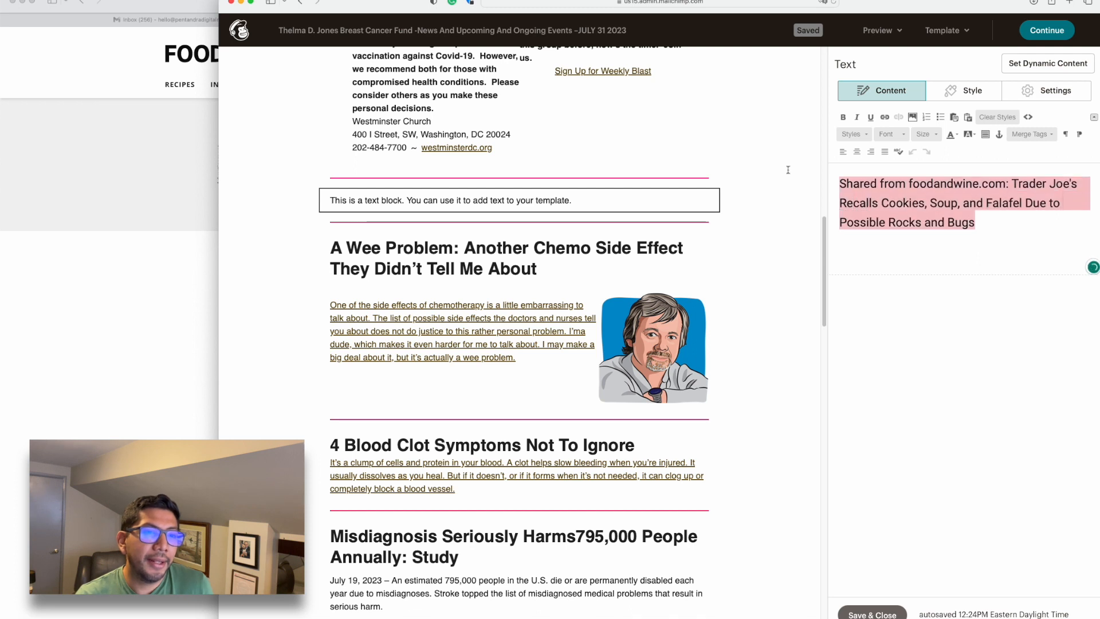
left_click(866, 141)
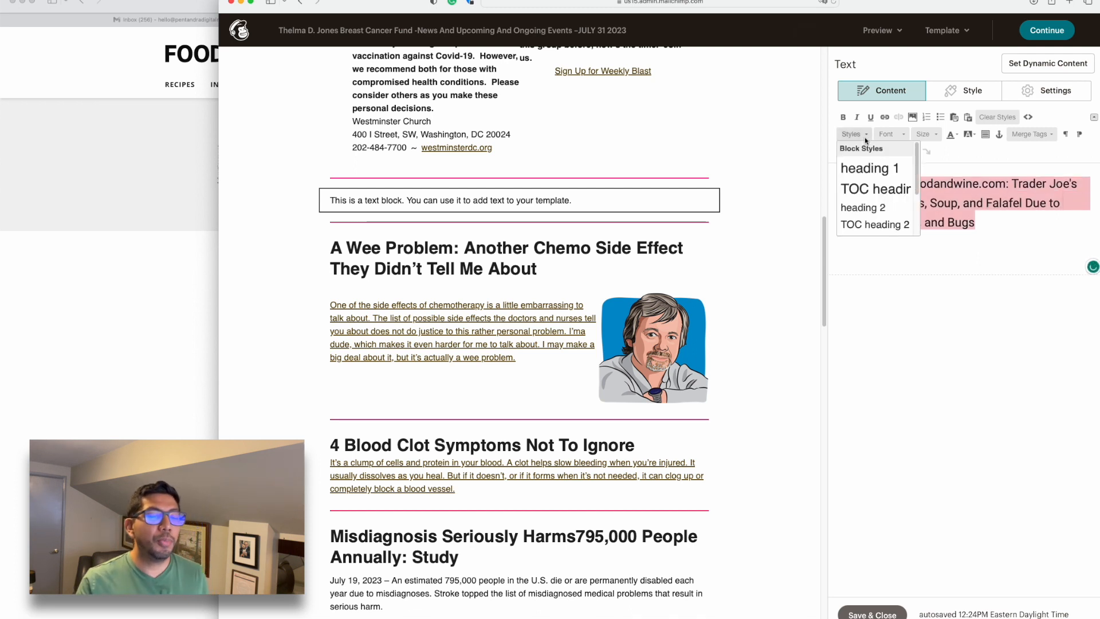
left_click(872, 176)
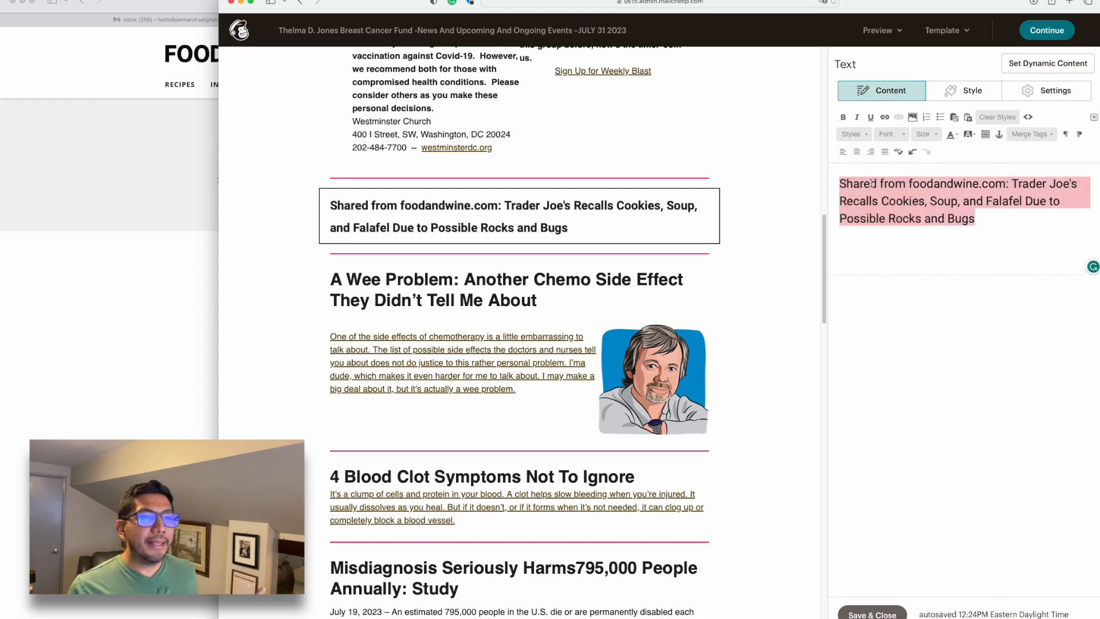
Step: Reapply the heading 1 style to the selected Trader Joe's headline and clear the selection
left_click(860, 136)
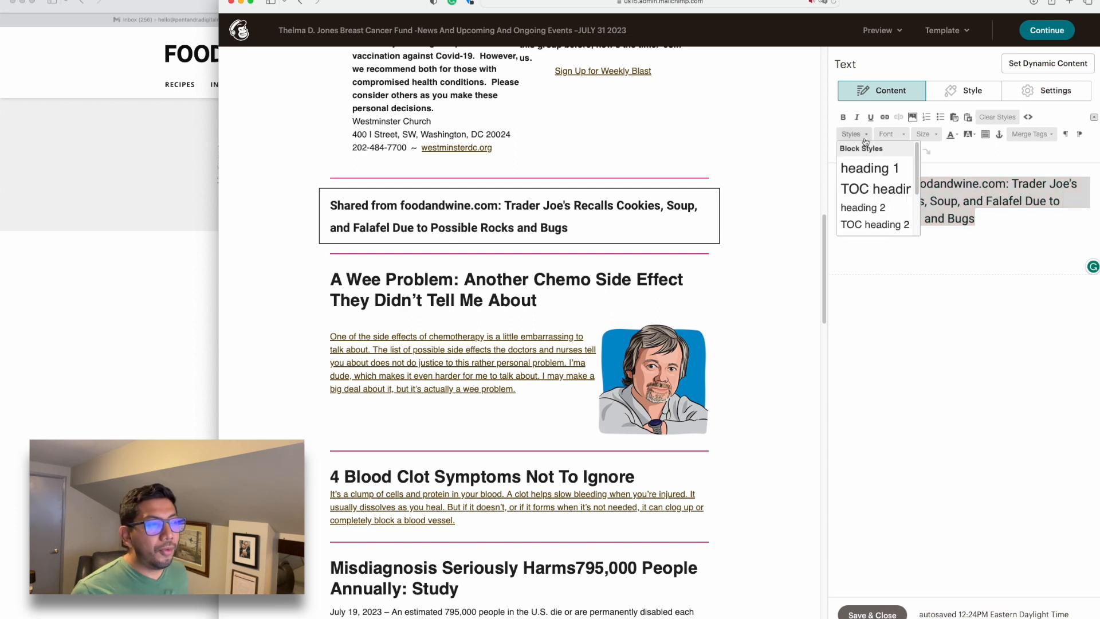
left_click(865, 170)
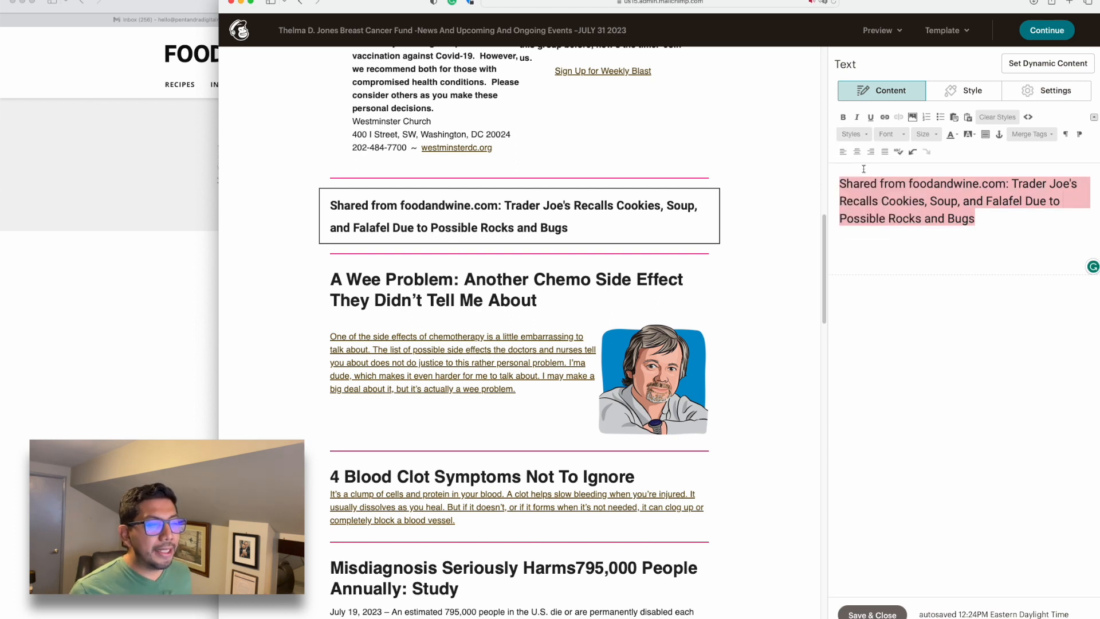
left_click(876, 211)
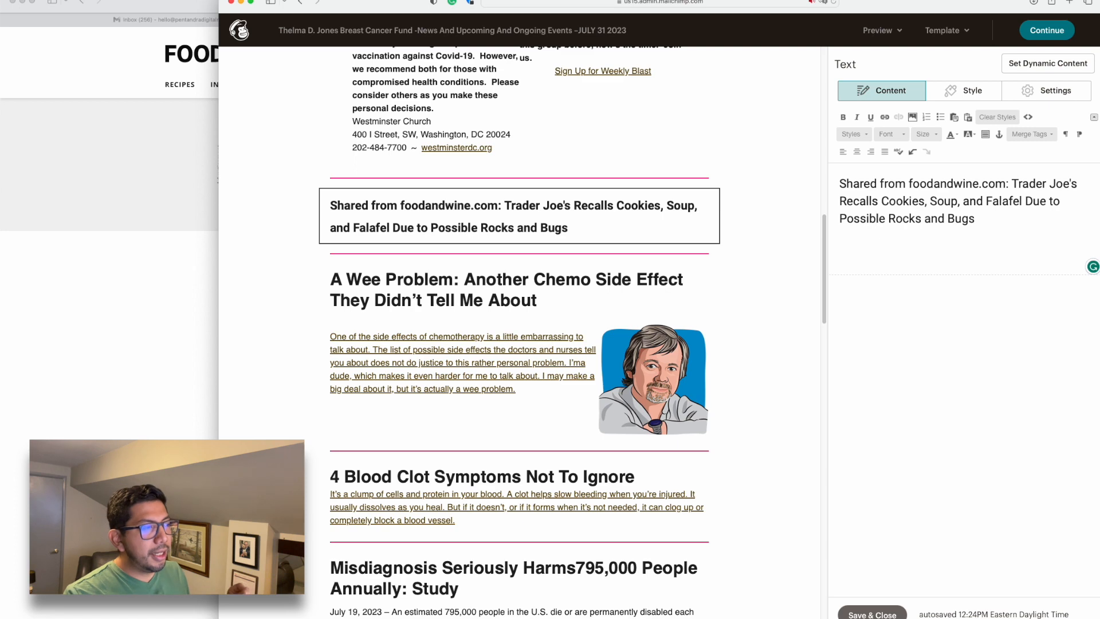
Step: Switch to the Food & Wine article, dismiss its newsletter sign-up pop-up and copy the first two paragraphs of the story
key("super+Tab")
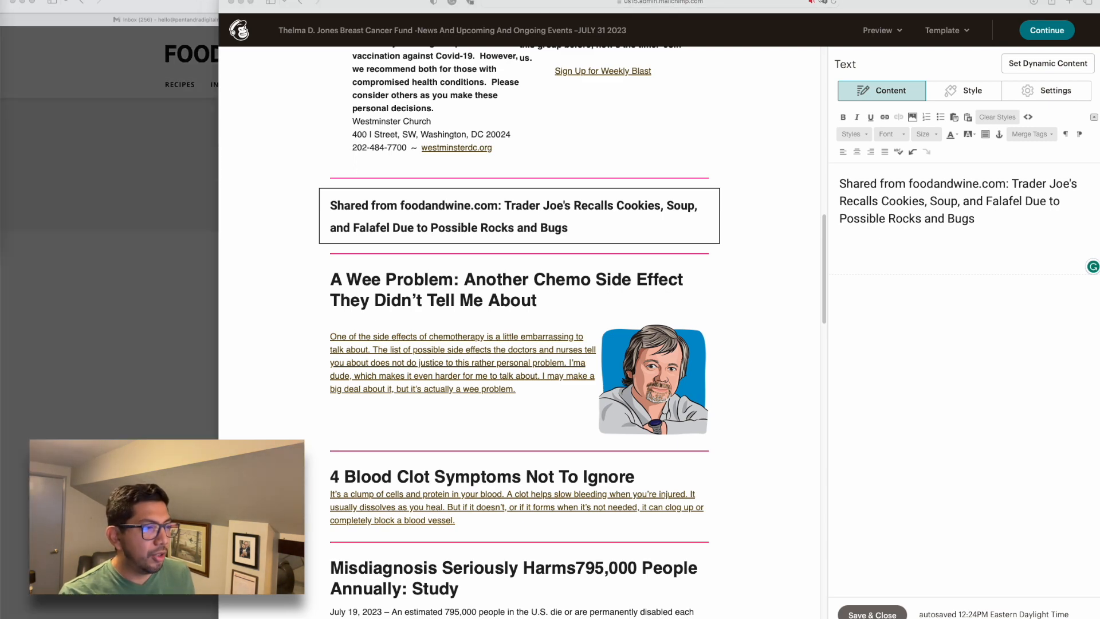
left_click(200, 199)
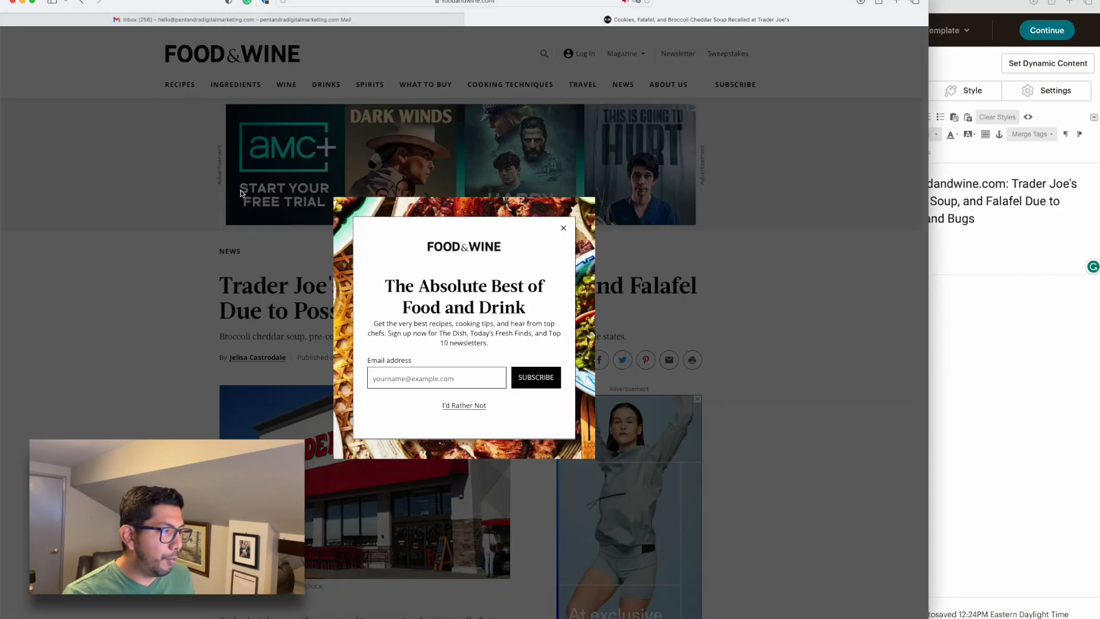
left_click(562, 228)
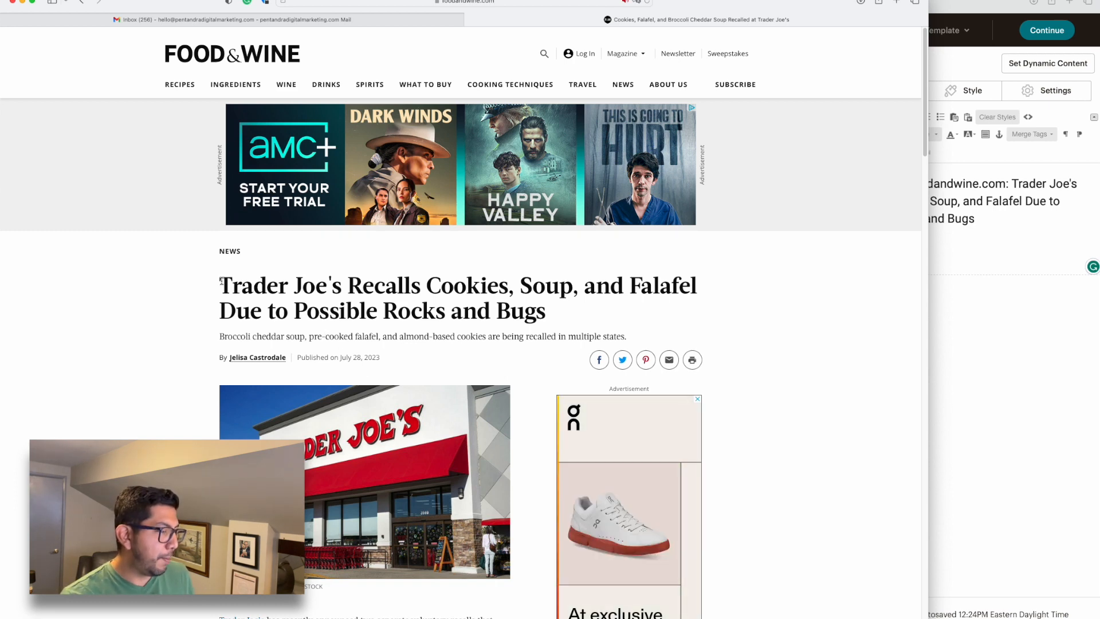
scroll(223, 281, "down", 5)
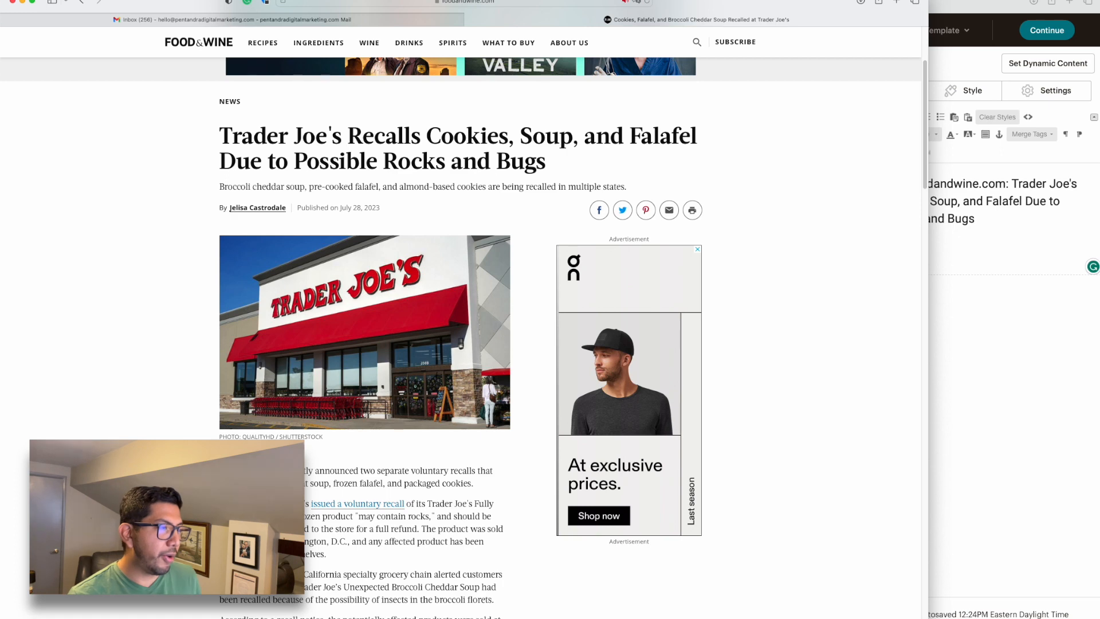
left_click_drag(327, 555, 220, 471)
Step: Back in Mailchimp, paste the two copied paragraphs below the Trader Joe's headline and remove the blank line between headline and text
left_click(1025, 256)
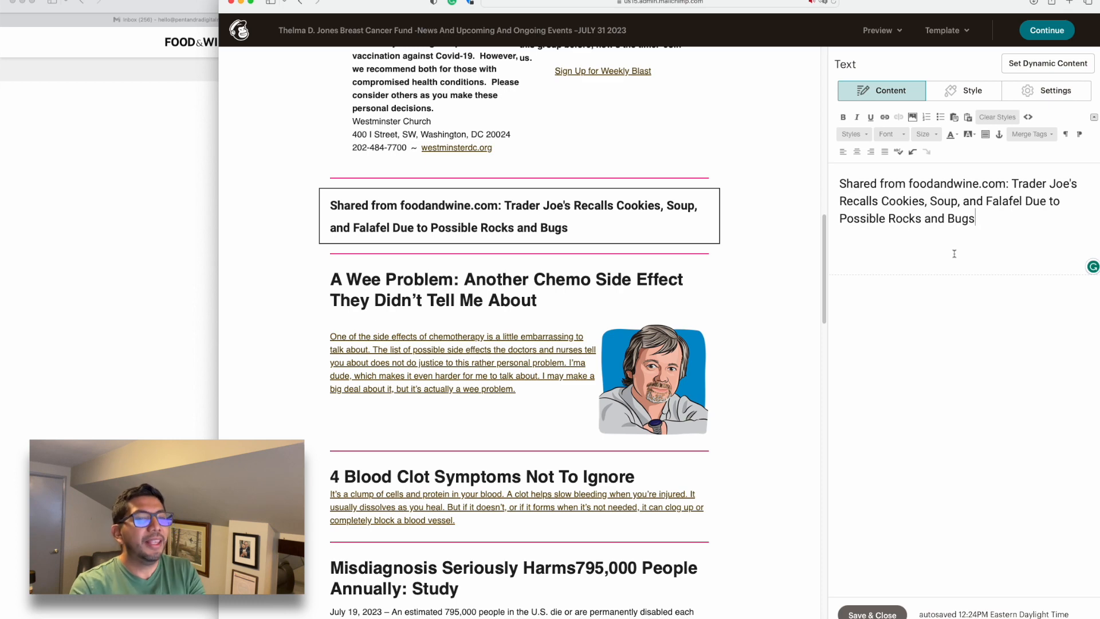
type("Trader Joe's has recently announced two separate voluntary recalls that involve its ready–to-eat soup, frozen falafel, and packaged cookies. On July 28, Trader Joe's issued a voluntary recall of its Trader Joe's Fully Cooked Falafel. The frozen product \"may contain rocks,\" and should be disposed of or returned to the store for a full refund. The product was sold in 35 states and Washington, D.C., and any affected product has been removed from store shelves.")
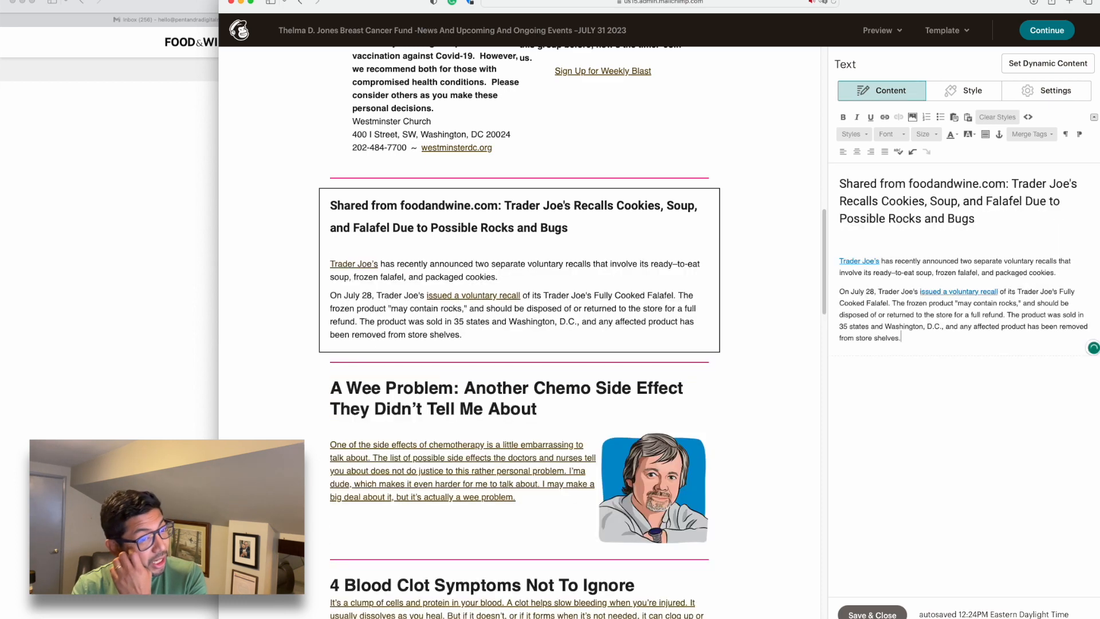
left_click(900, 245)
key("BackSpace")
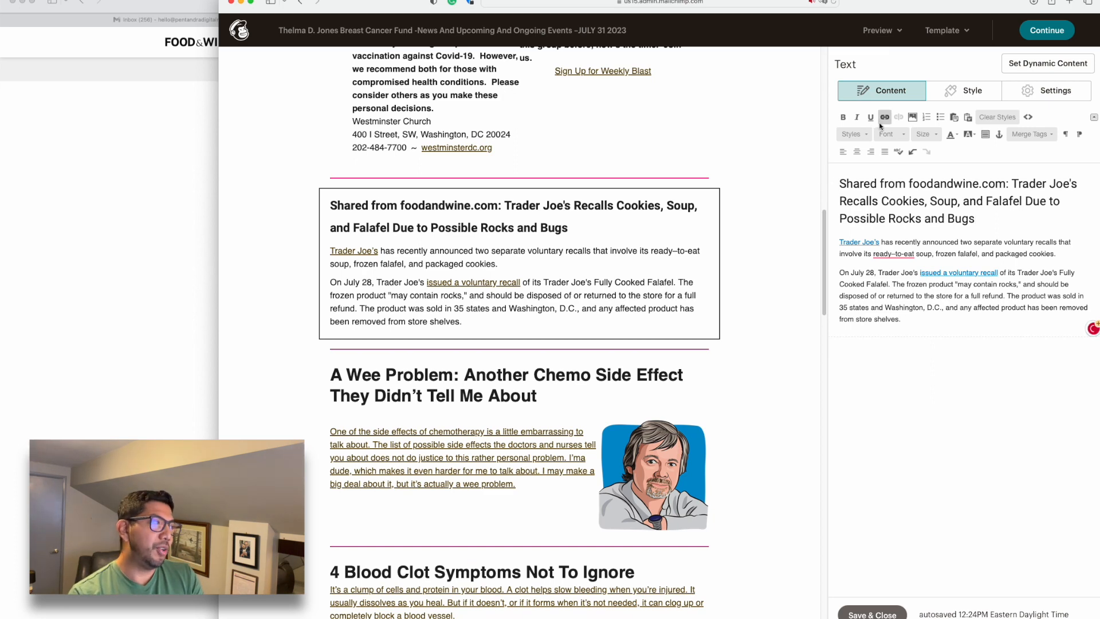
Step: Start inserting an image in the text block and upload the Trader Joe's storefront photo from the Food & Wine article
left_click(926, 117)
left_click(914, 118)
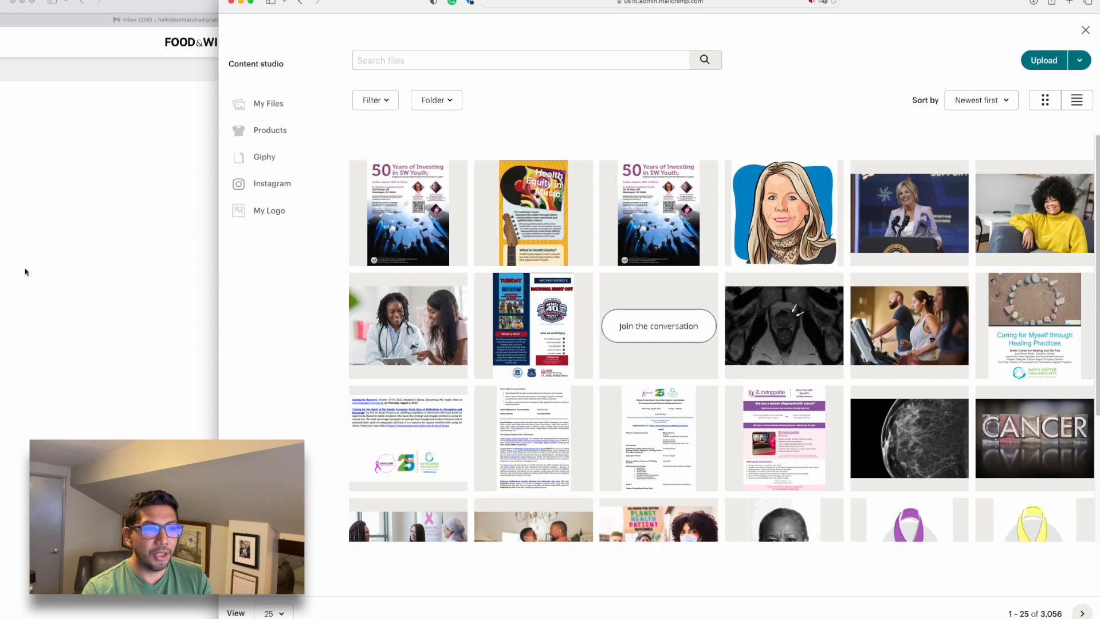
left_click(25, 272)
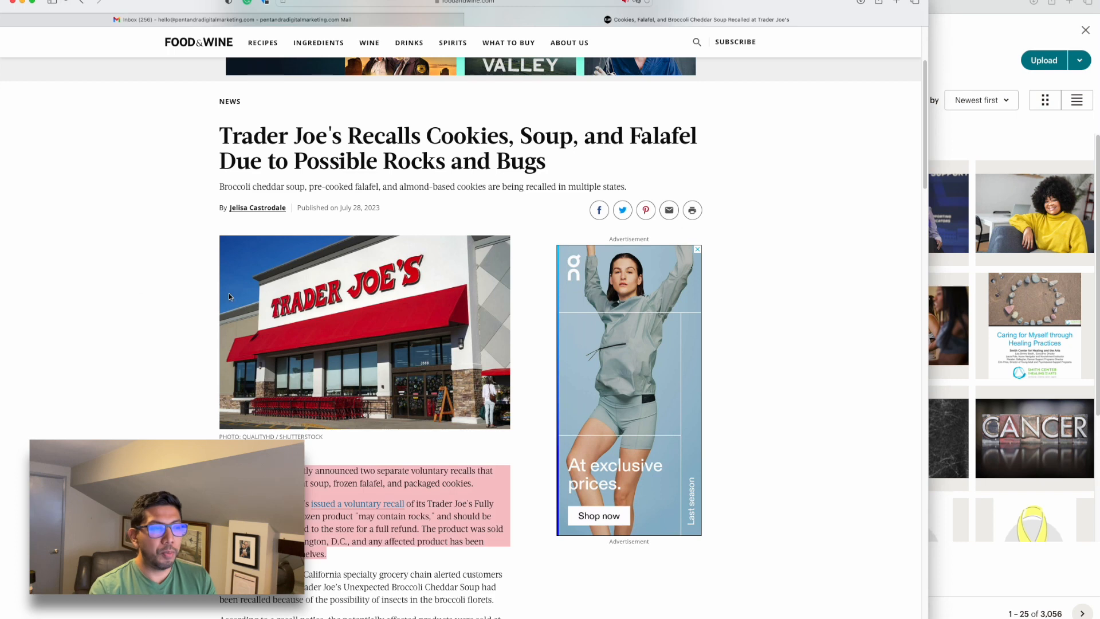
left_click_drag(348, 316, 1003, 319)
left_click(956, 130)
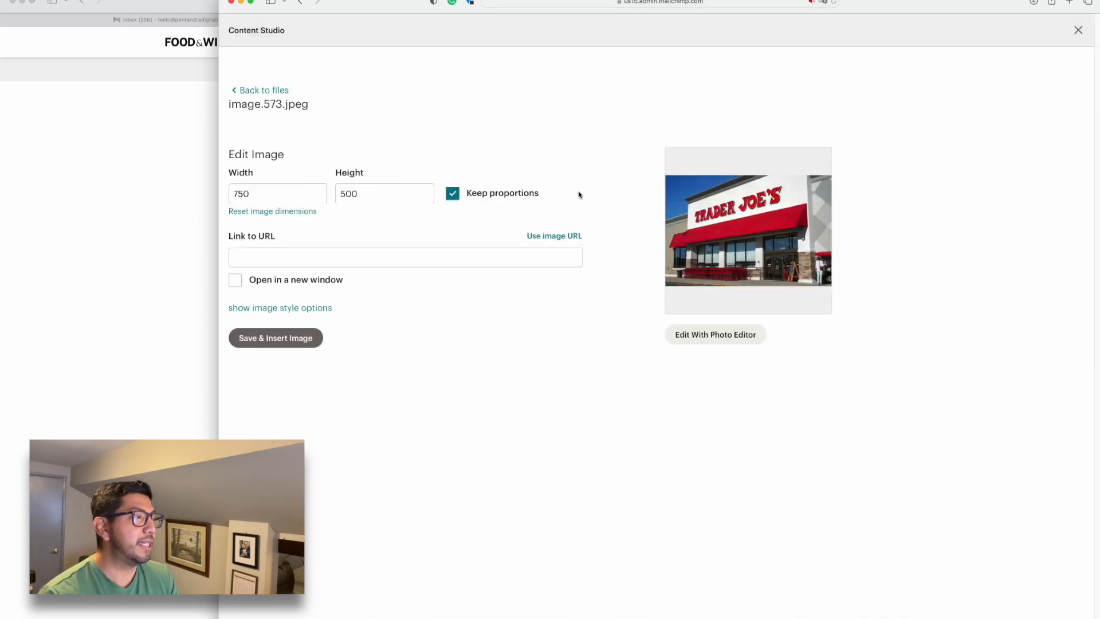
Step: Set the uploaded image's width to 300 with proportions kept
left_click_drag(314, 193, 196, 191)
type("300")
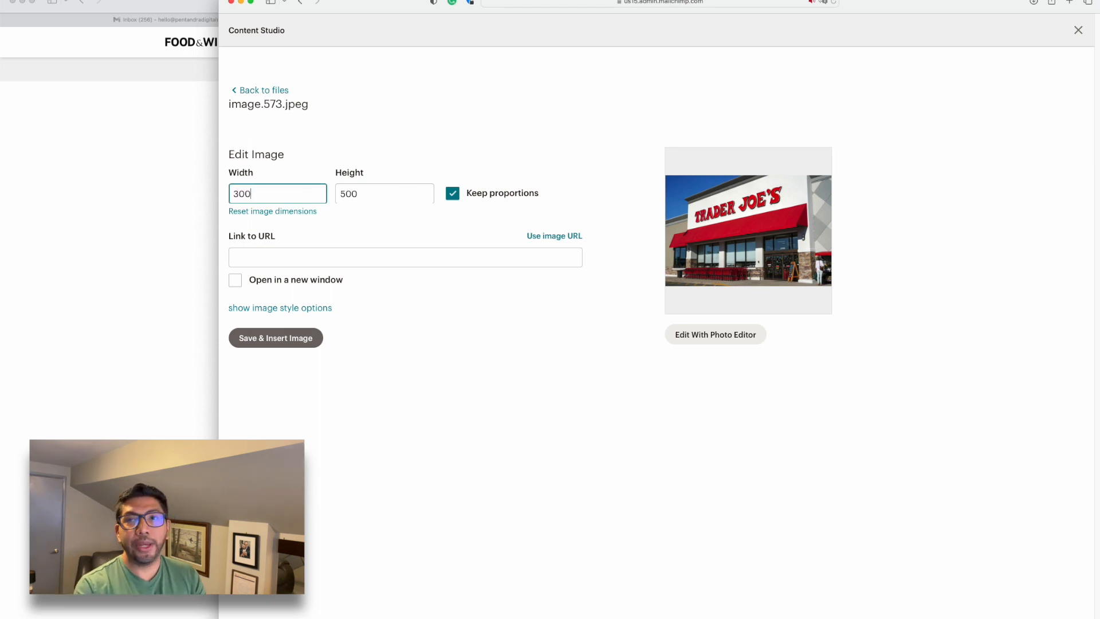
key("Tab")
Step: Copy the Food & Wine article's web address, set it as the image's link URL, and save and insert the image
left_click(207, 228)
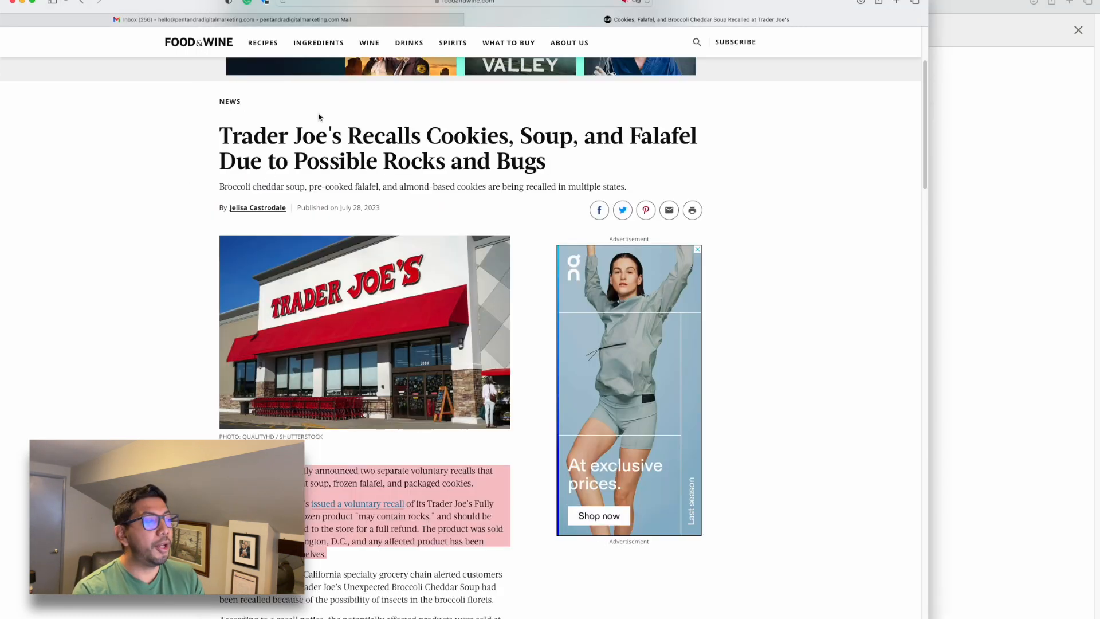
left_click(508, 4)
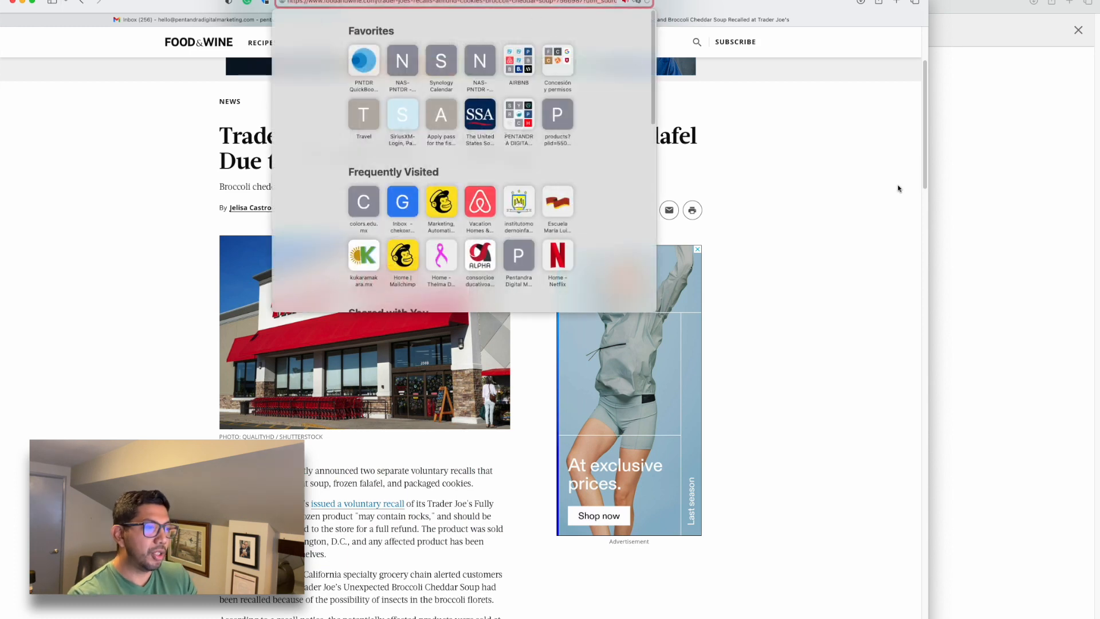
left_click(972, 224)
left_click(461, 257)
key("super+v")
left_click(302, 338)
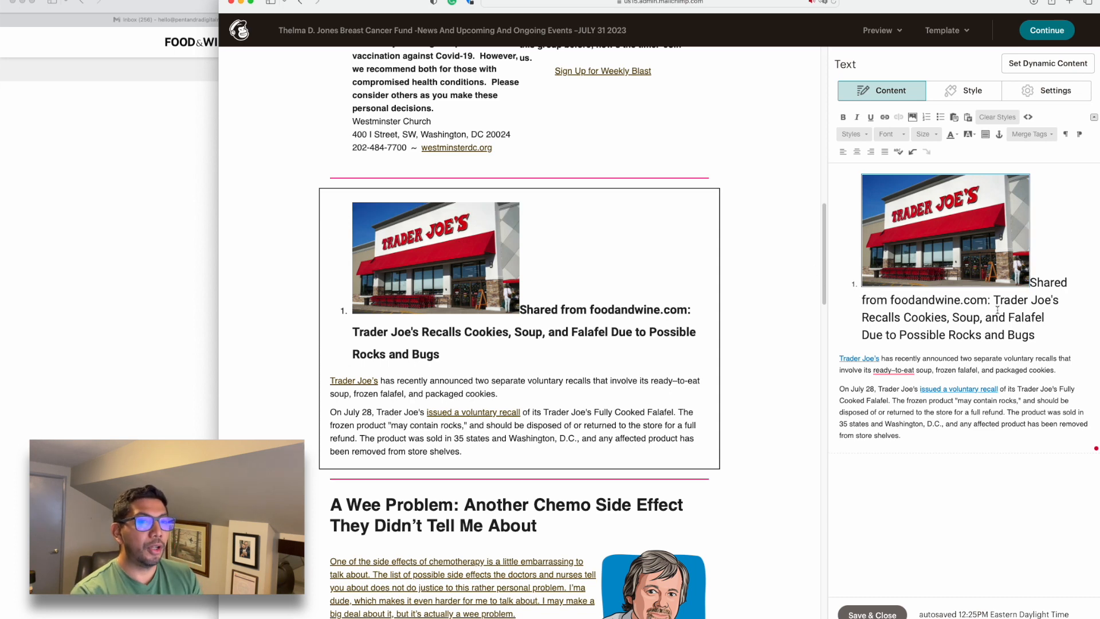
Step: Remove the numbered-list formatting from the Trader Joe's headline and align the storefront photo to the right of the text
triple_click(1014, 324)
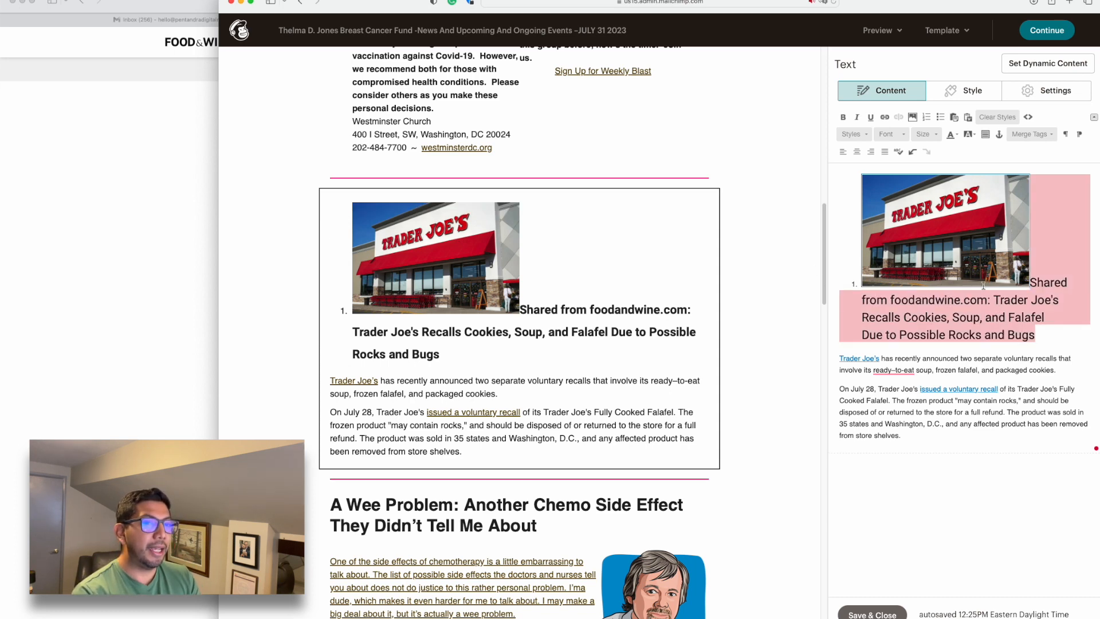
left_click(926, 119)
left_click(916, 224)
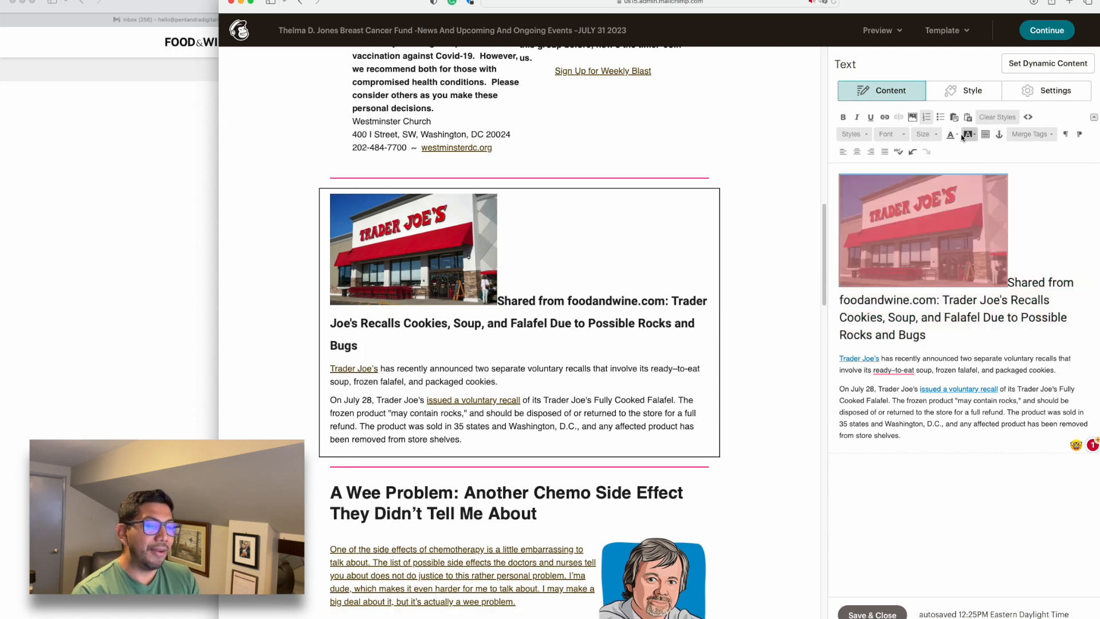
left_click(870, 152)
left_click(929, 353)
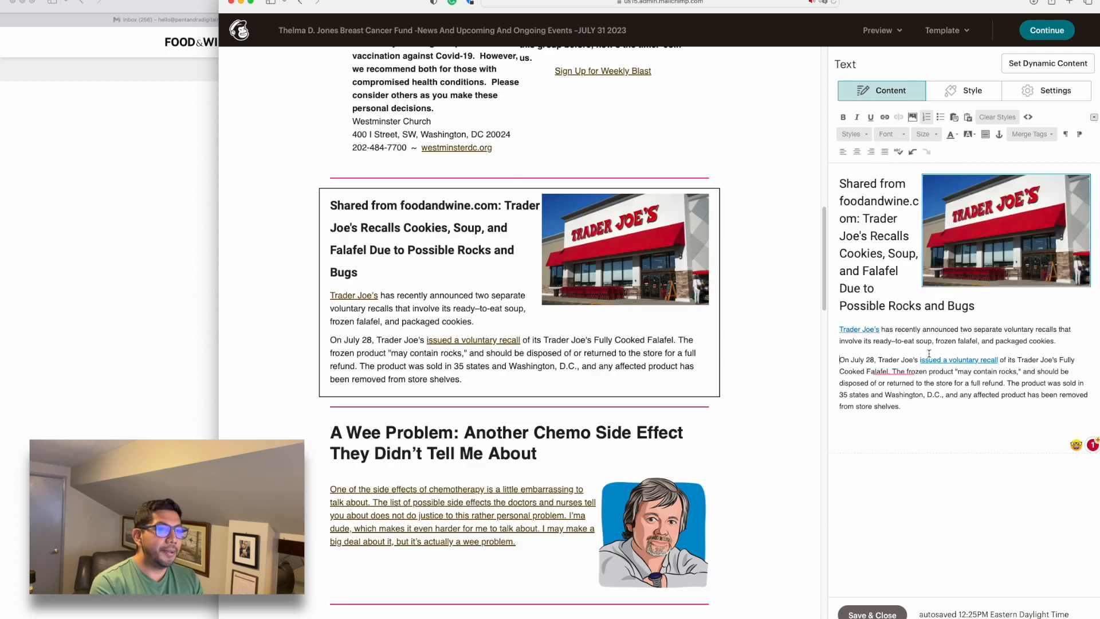
Step: Link both Trader Joe's paragraphs to the copied foodandwine.com article address, and save and close the text block
left_click_drag(900, 406, 827, 327)
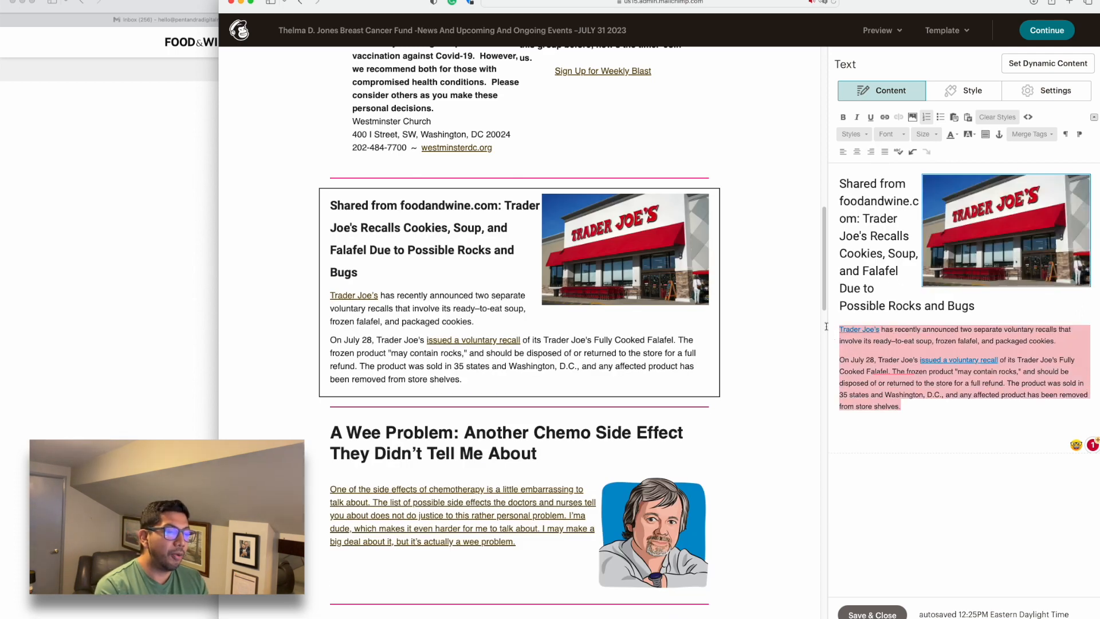
left_click(885, 117)
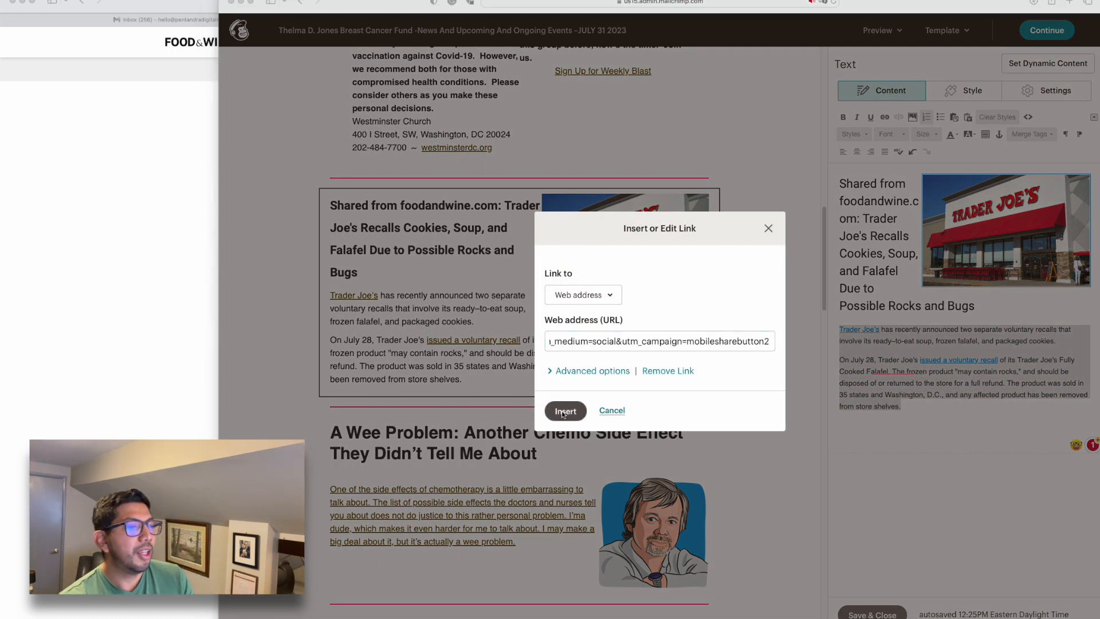
left_click(564, 413)
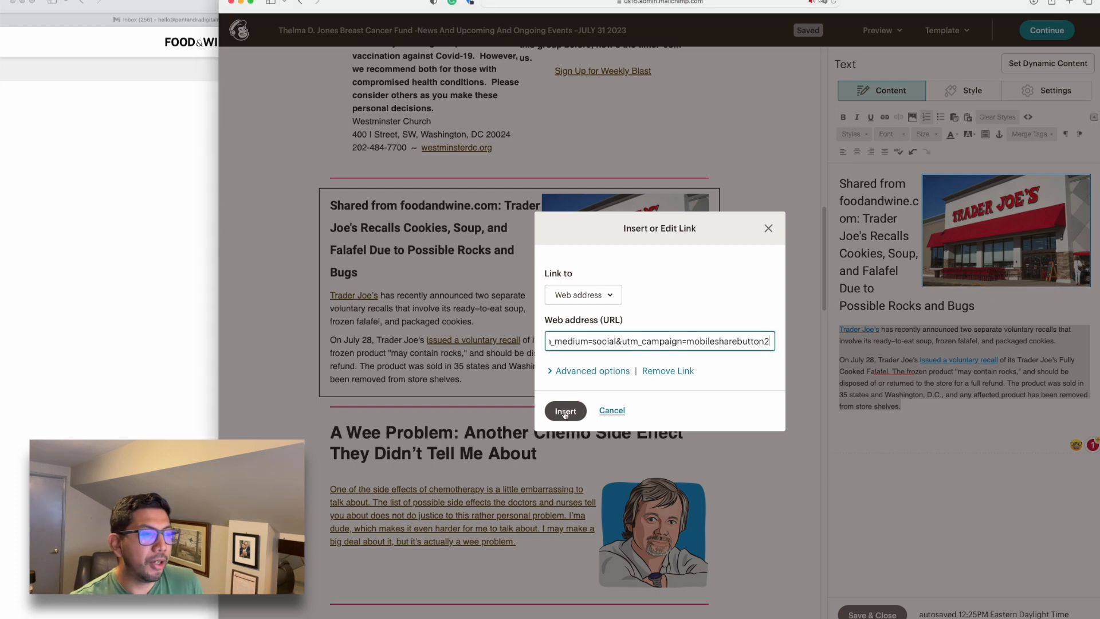
left_click(564, 413)
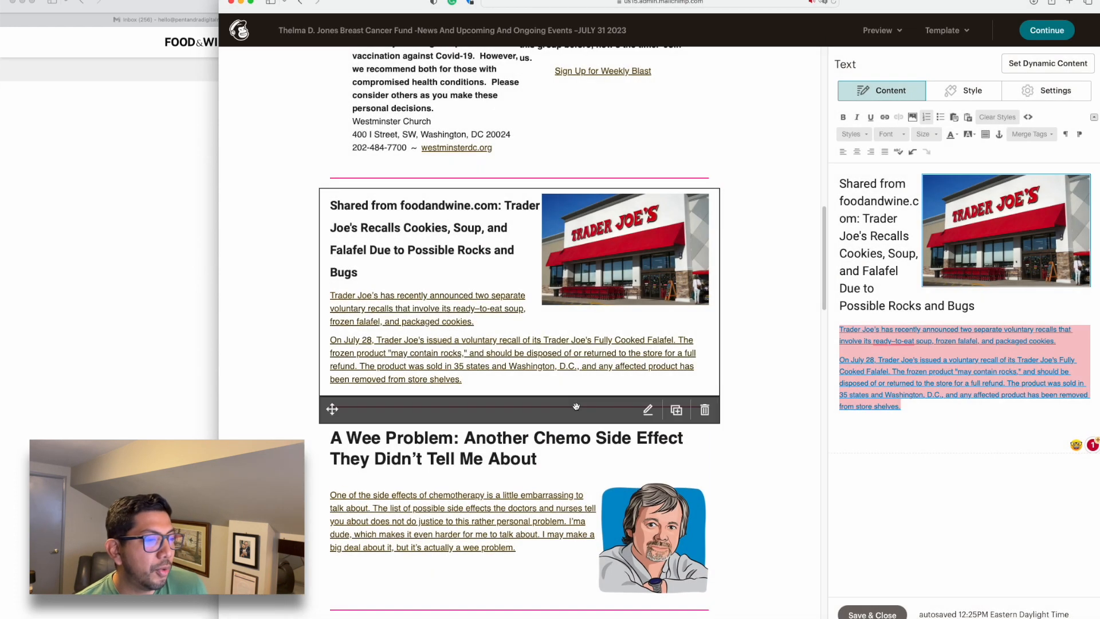
left_click(873, 612)
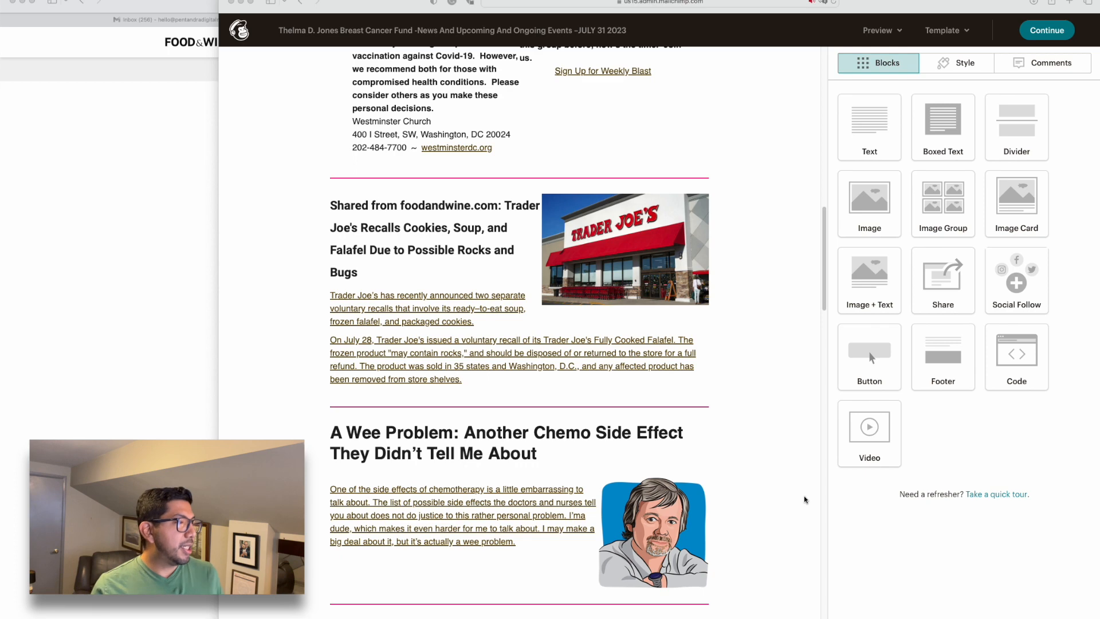
Step: Switch to the Food & Wine window, close the article tab and check the "Order of Campaign" email in Gmail for the next article
left_click(804, 497)
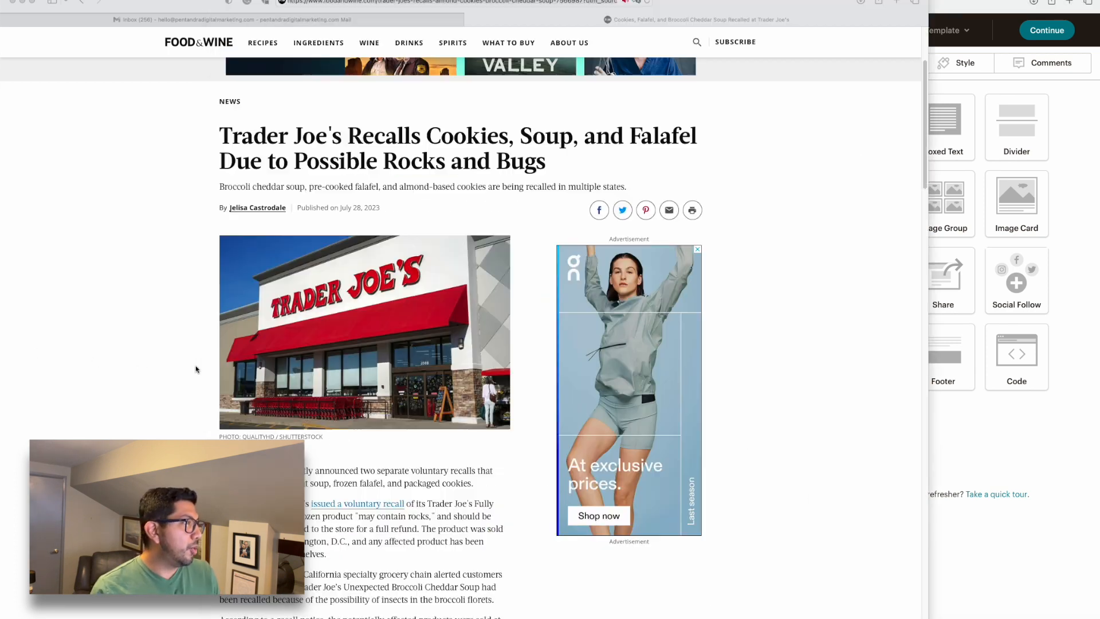
left_click(78, 359)
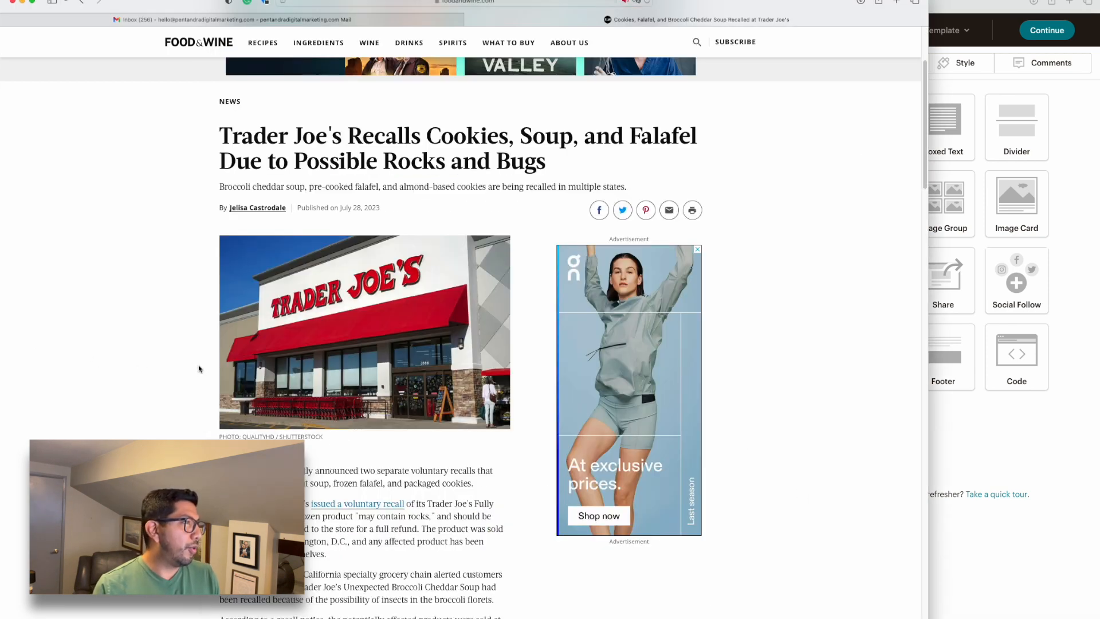
key("super+w")
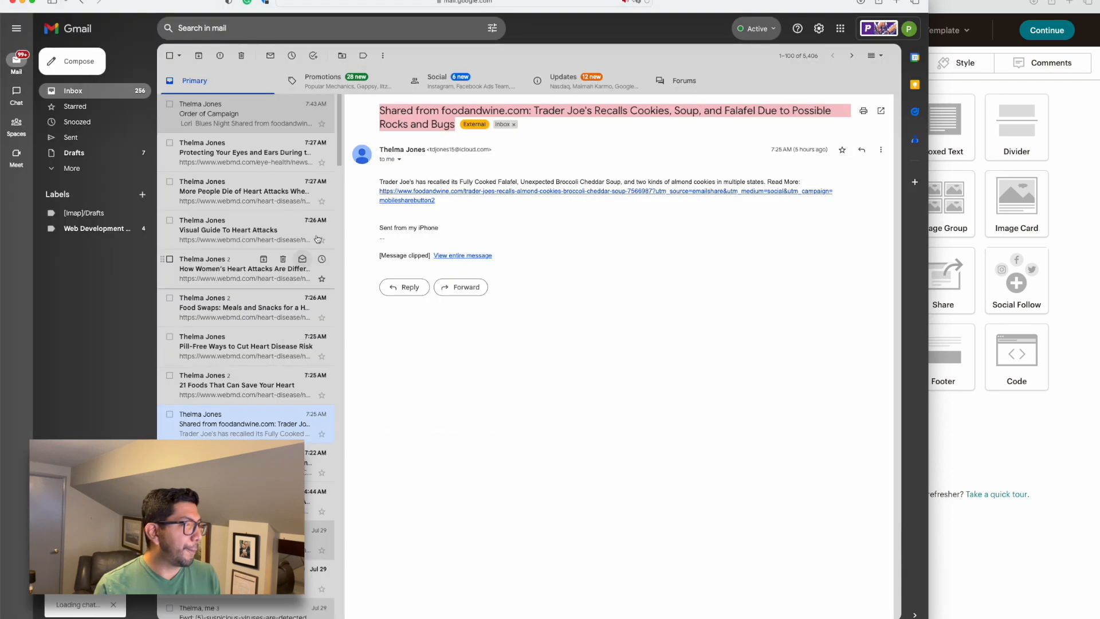
left_click(218, 128)
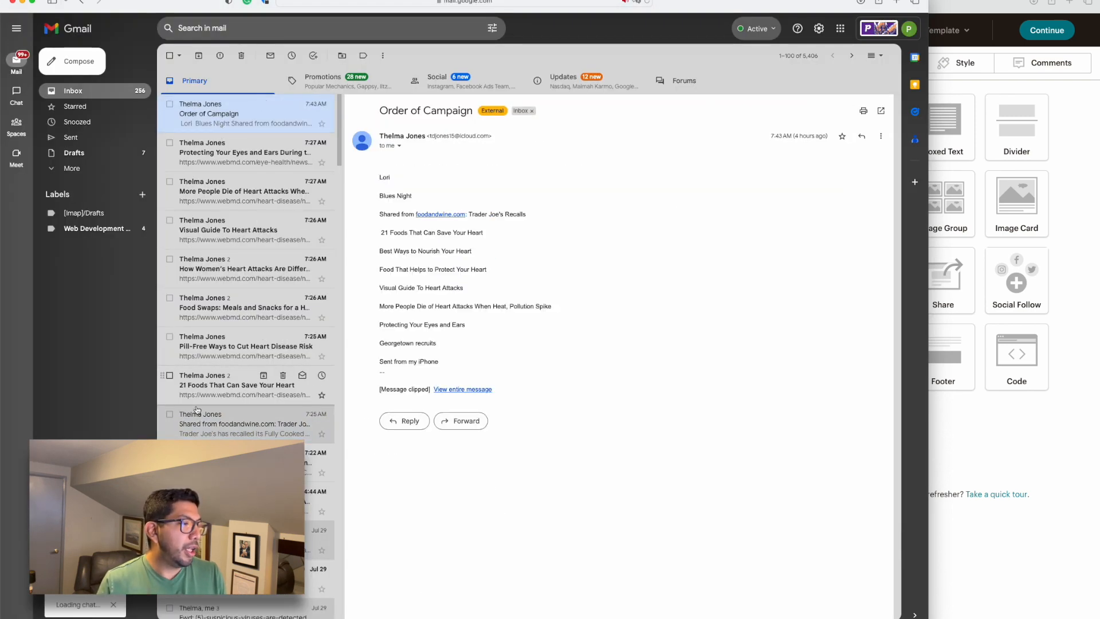
Step: Open the "21 Foods That Can Save Your Heart" email, expand its trimmed content, open the WebMD link and copy the article's headline
left_click(243, 384)
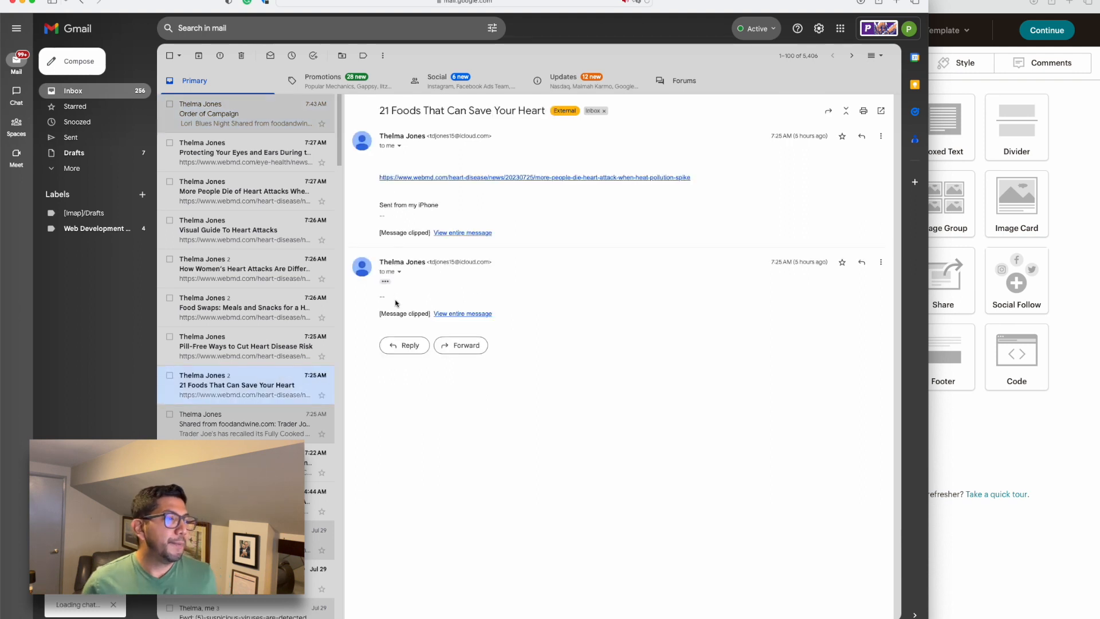
left_click(385, 282)
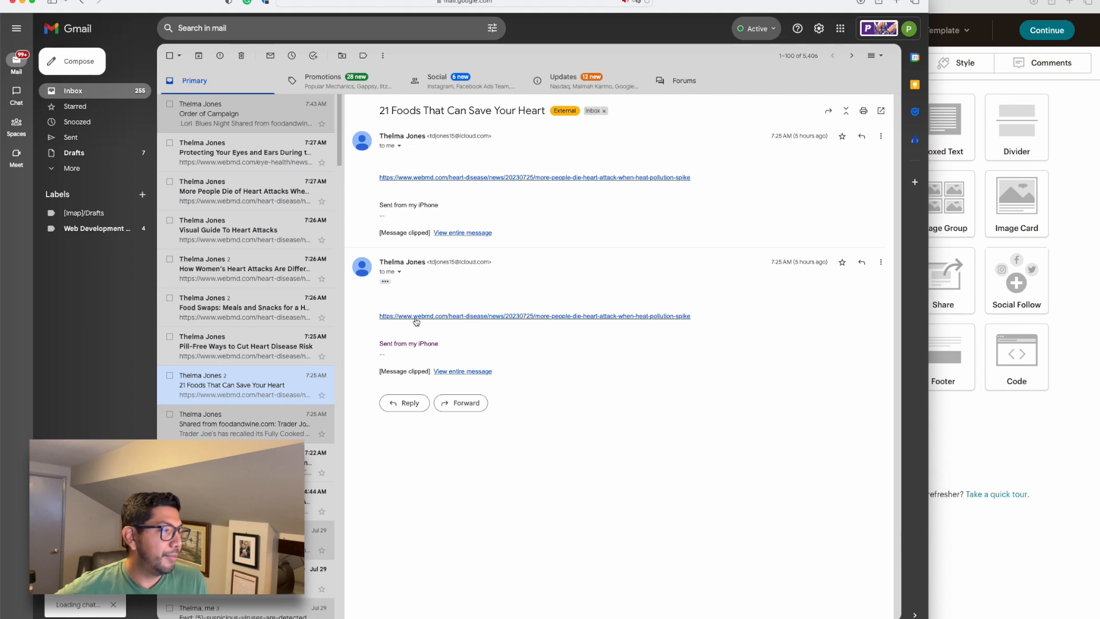
left_click(416, 319)
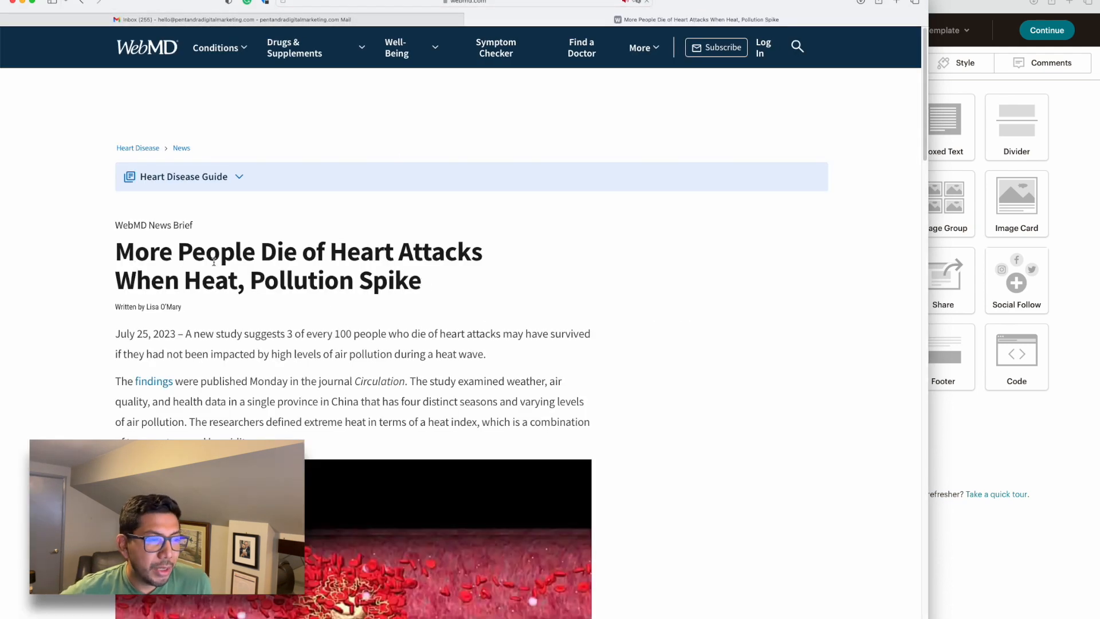
triple_click(120, 249)
key("super+c")
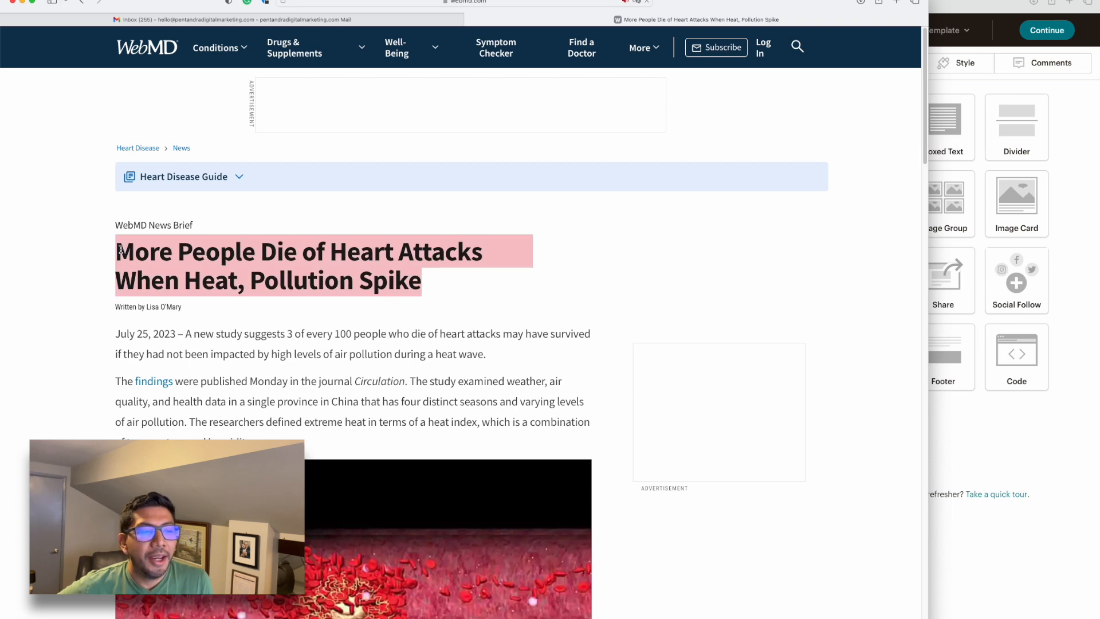
Step: Switch to the Mailchimp draft, delete the "A Wee Problem" block and add a new text block in its place below the Trader Joe's article
left_click(986, 243)
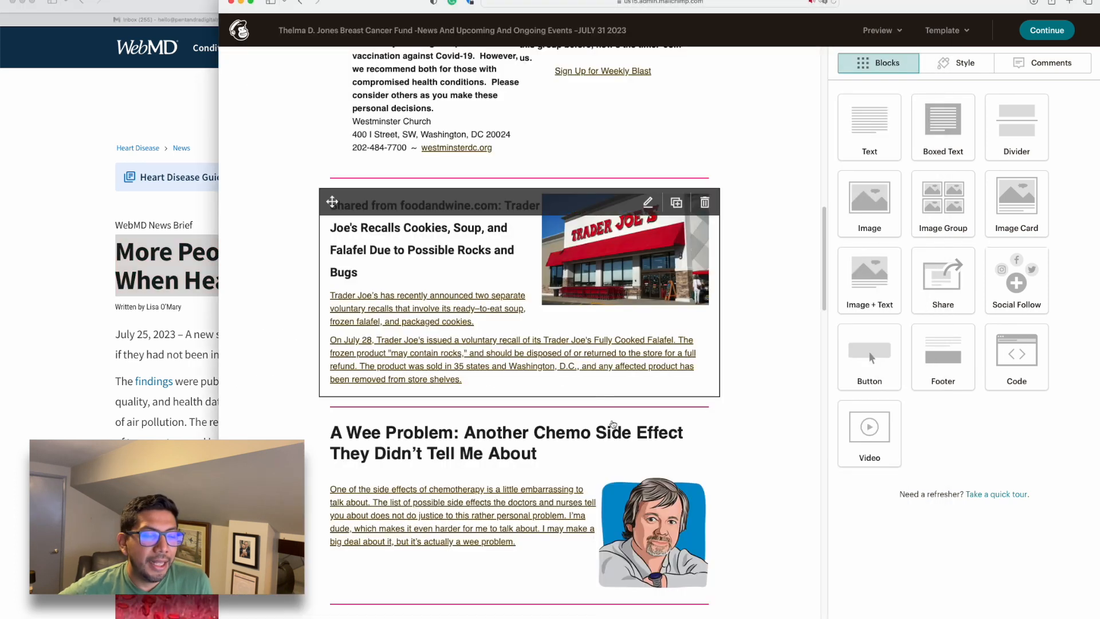
scroll(695, 384, "down", 3)
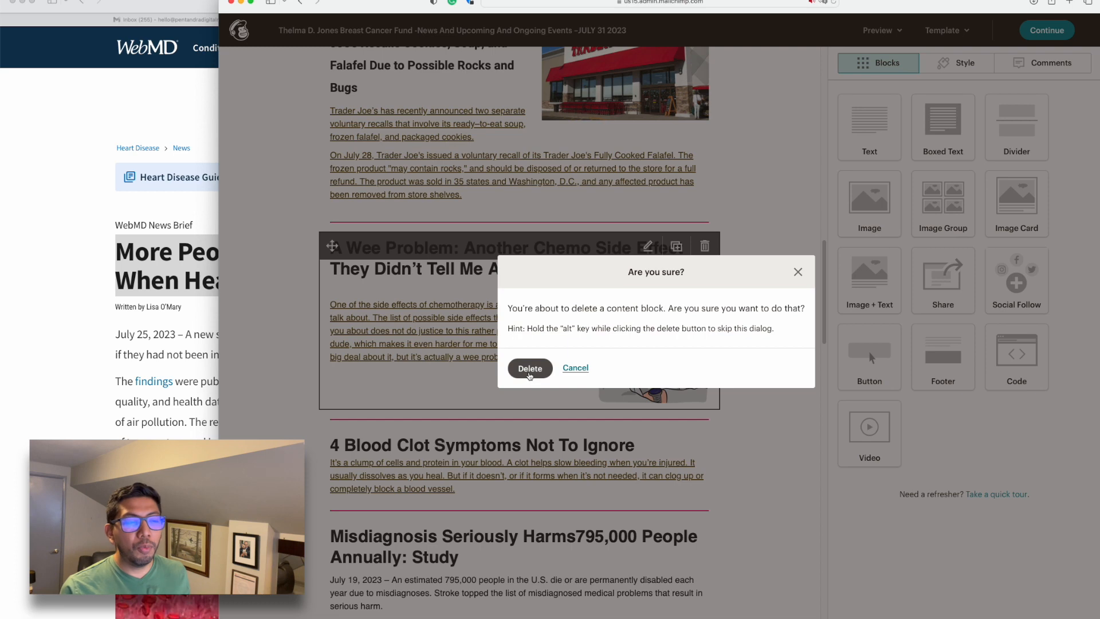
left_click(528, 372)
left_click_drag(860, 121, 653, 236)
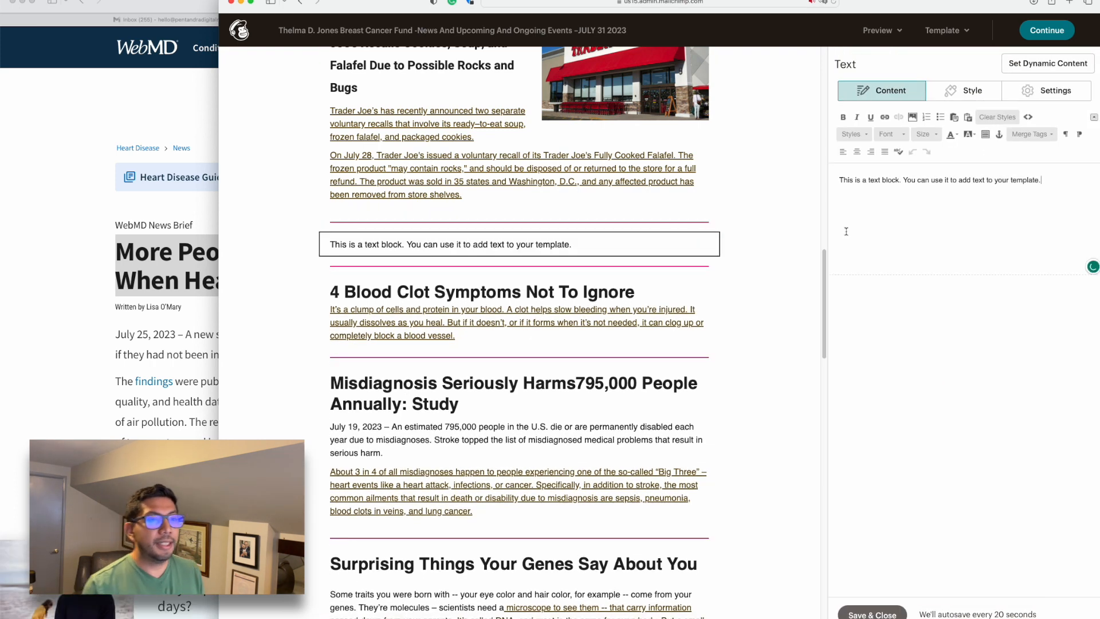
key("super+a")
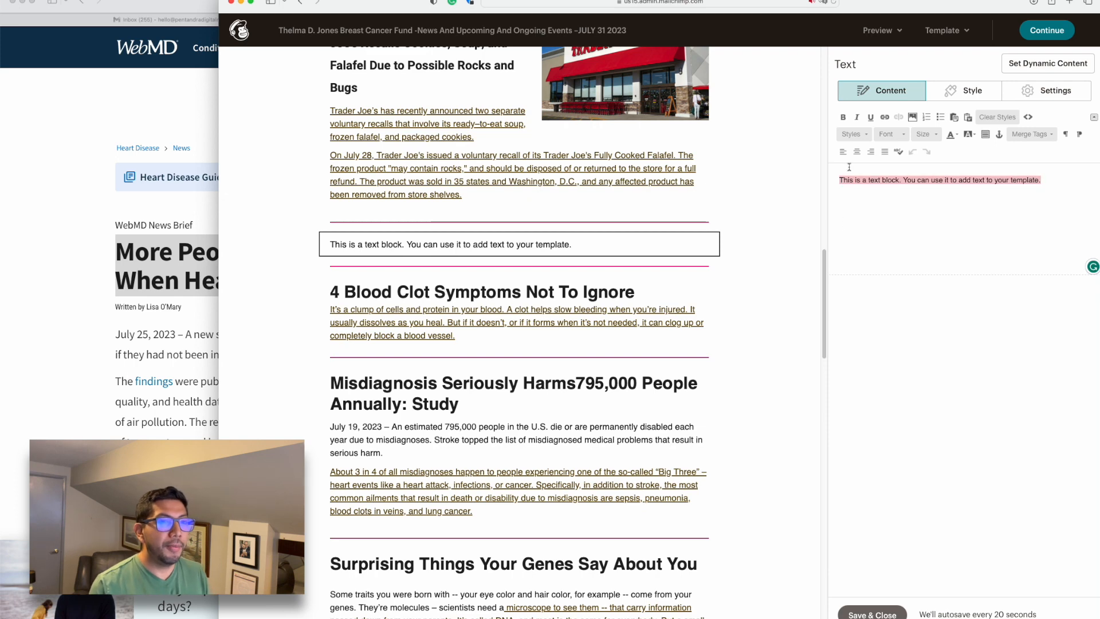
key("BackSpace")
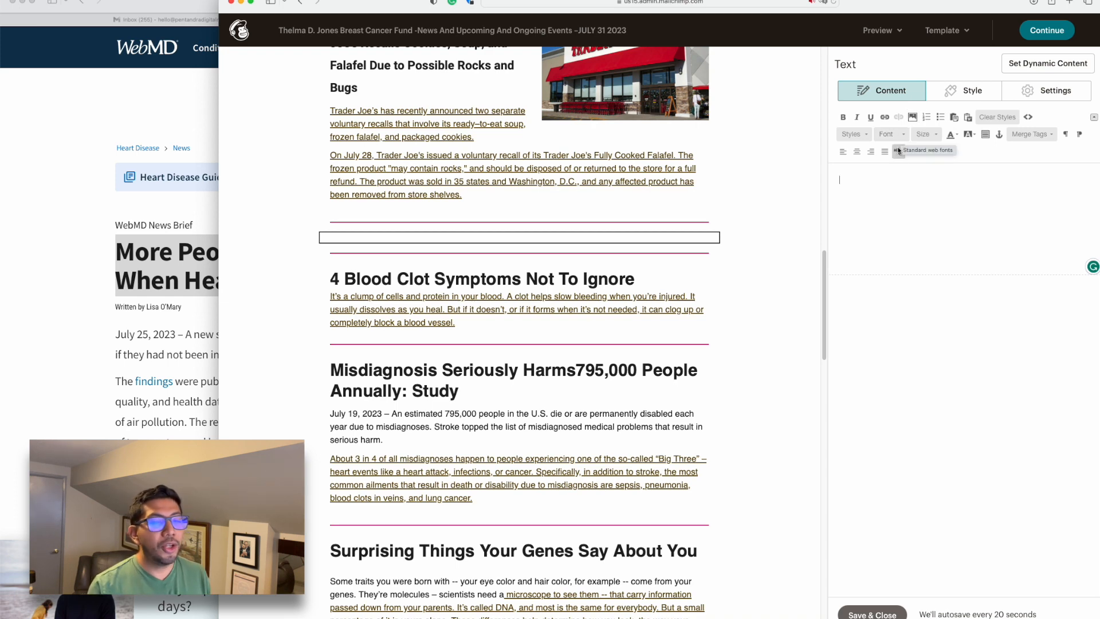
type("https://www.foodandwine.com/trader-joes-recalls-almond-cookies-broccoli-cheddar-soup-7566987?utm_source=emailshare&utm_medium=social&utm_campaign=mobilesharebutton2")
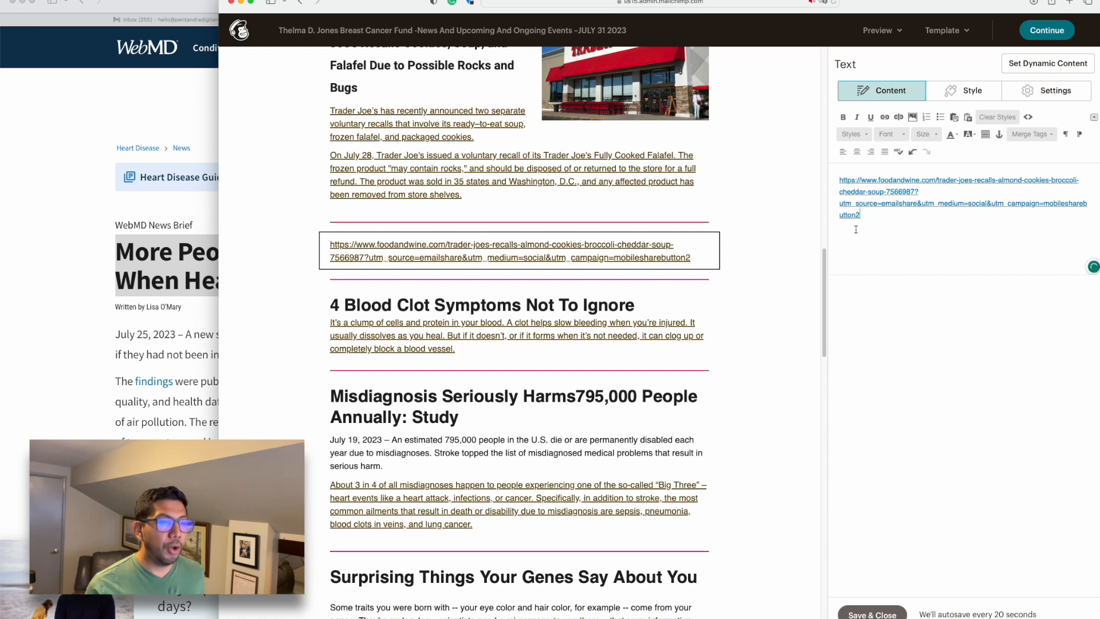
Step: Copy the WebMD headline "More People Die of Heart Attacks When Heat, Pollution Spike" and replace the new text block's content with it
left_click(174, 275)
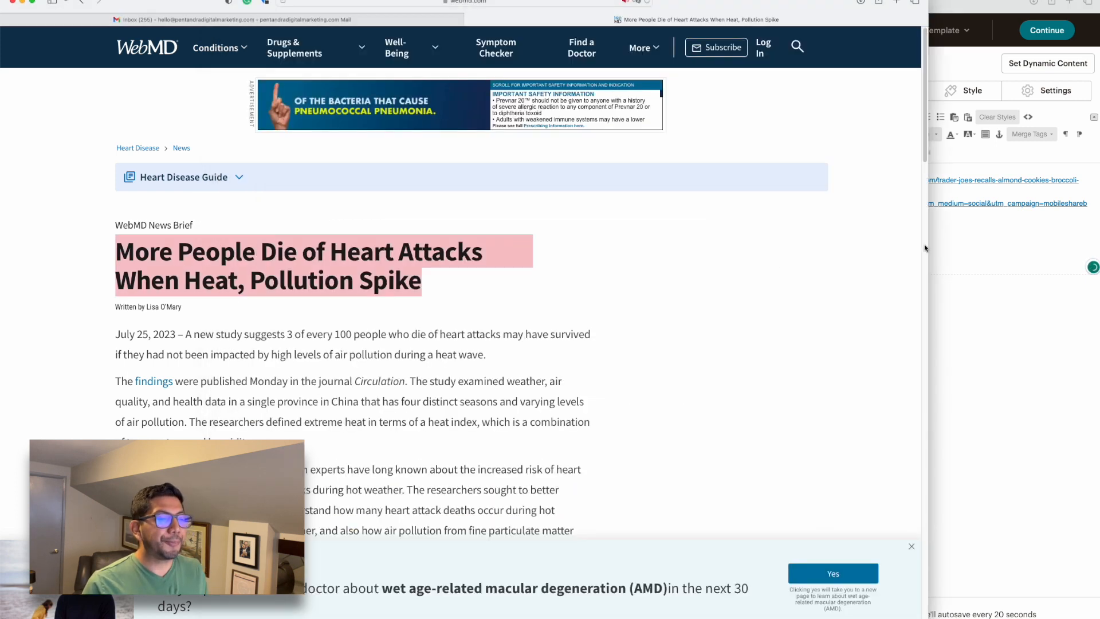
left_click(986, 243)
key("super+a")
key("super+v")
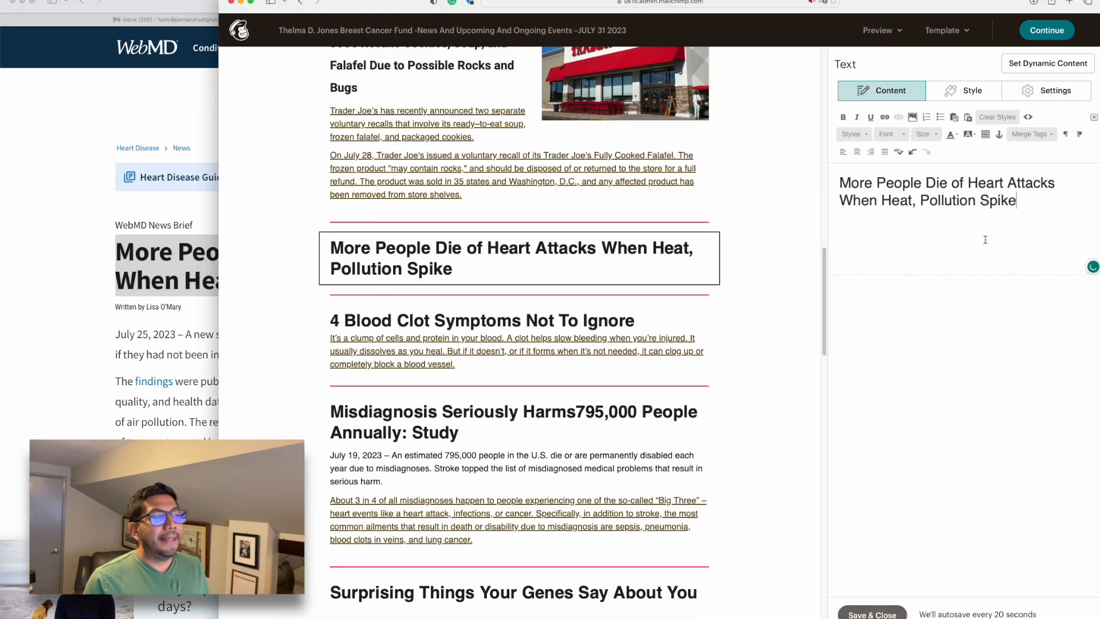
right_click(911, 88)
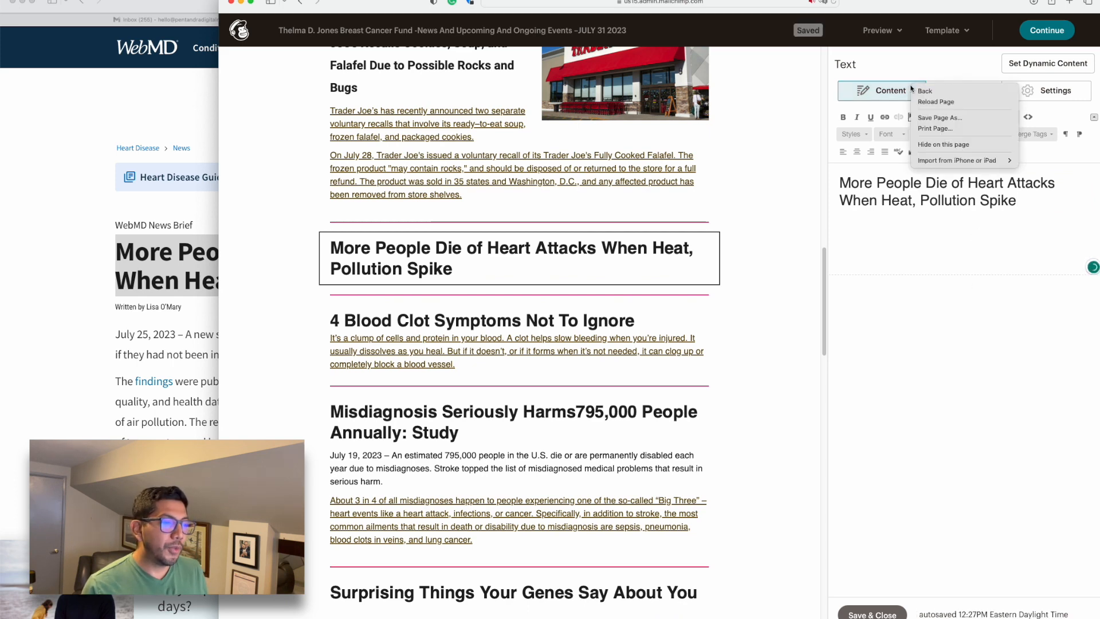
right_click(911, 88)
left_click(911, 89)
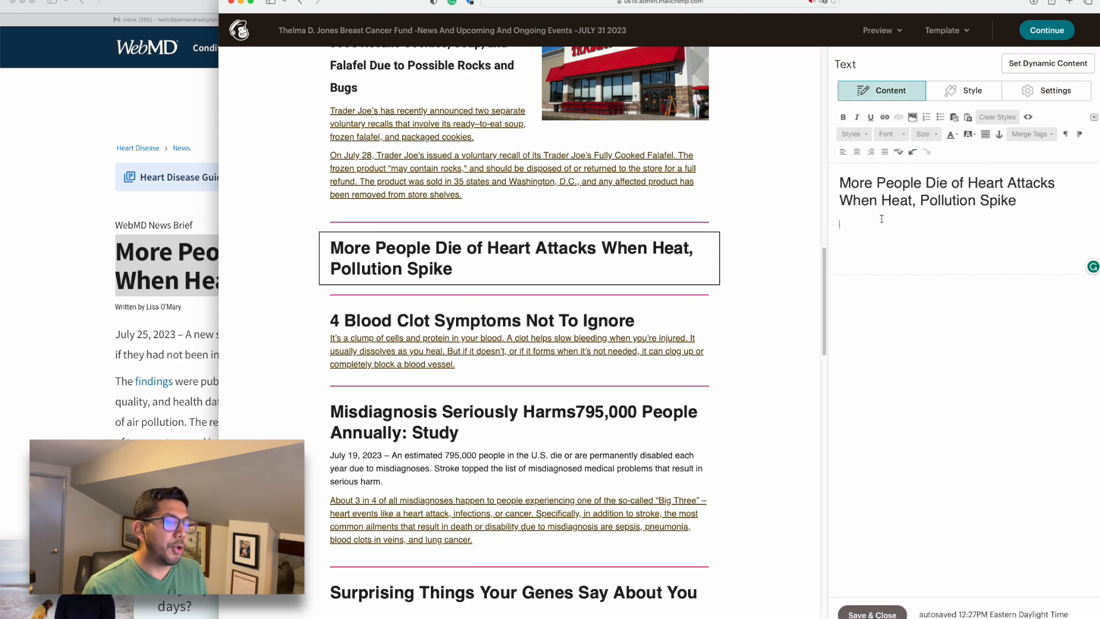
Step: Copy the WebMD article's first two paragraphs, from "July 25, 2023" to "temperature and humidity", and paste them below the headline in the text block
left_click(83, 404)
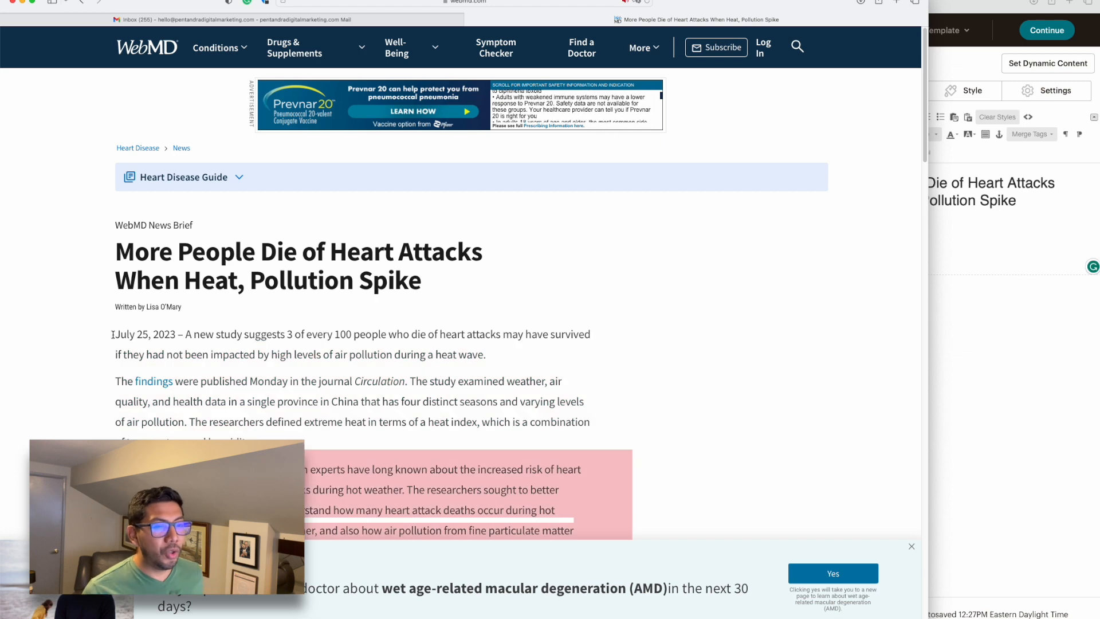
left_click(984, 262)
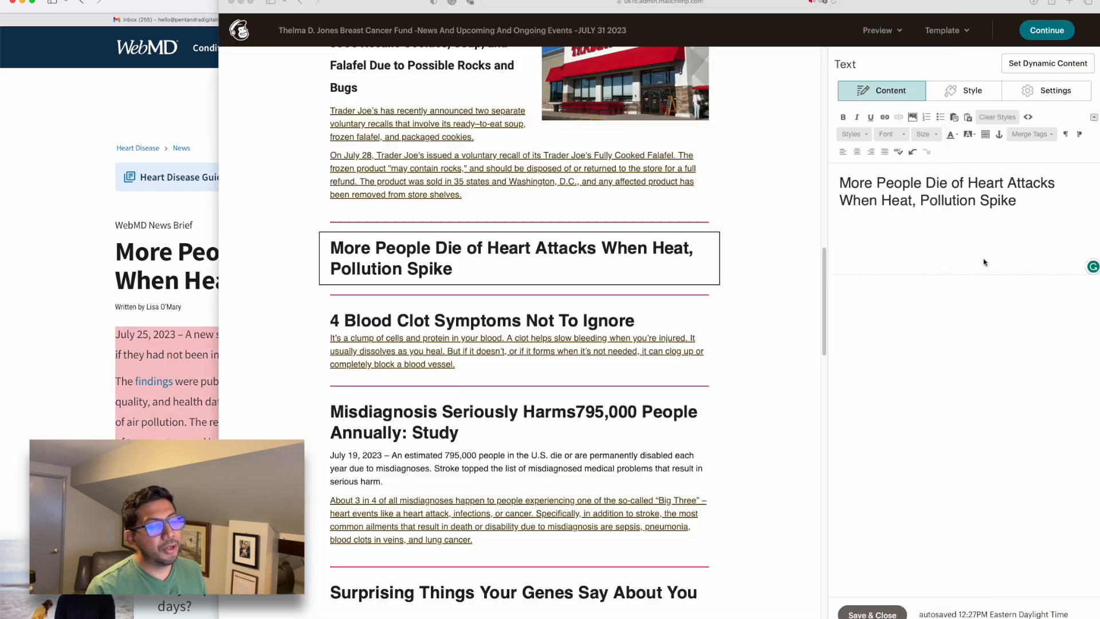
type("July 25, 2023 – A new study suggests 3 of every 100 people who die of heart attacks may have survived if they had not been impacted by high levels of air pollution during a heat wave. The findings were published Monday in the journal Circulation. The study examined weather, air quality, and health data in a single province in China that has four distinct seasons and varying levels of air pollution. The researchers defined extreme heat in terms of a heat index, which is a combination of temperature and humidity.")
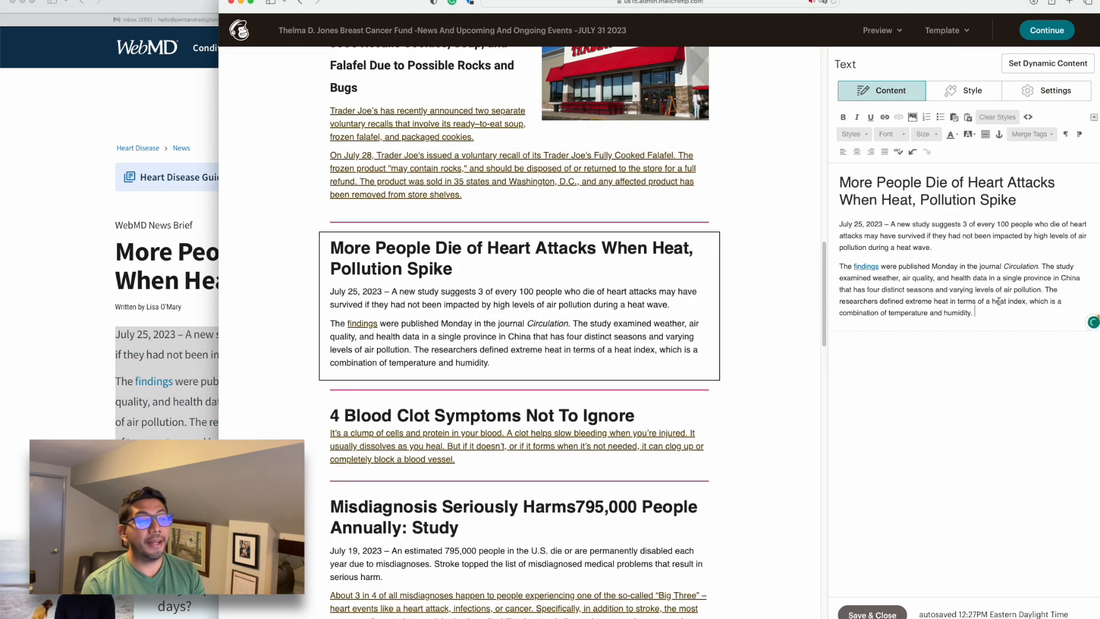
Step: Link both heart attack paragraphs to the WebMD article's web address copied from the browser
left_click_drag(976, 313, 825, 231)
key("super+c")
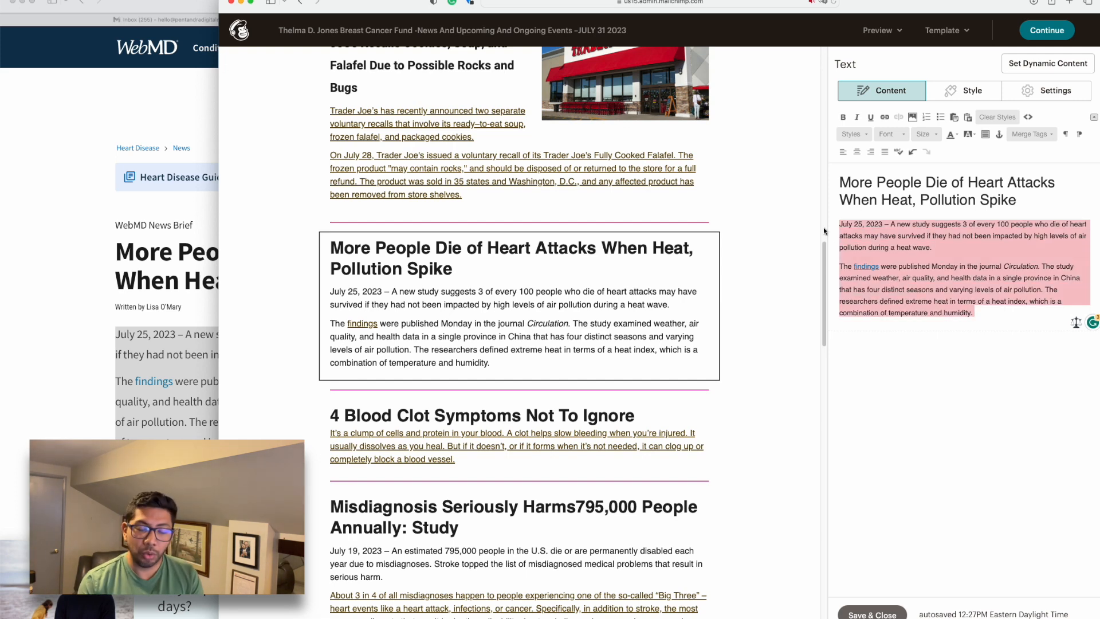
left_click(886, 118)
key("super+v")
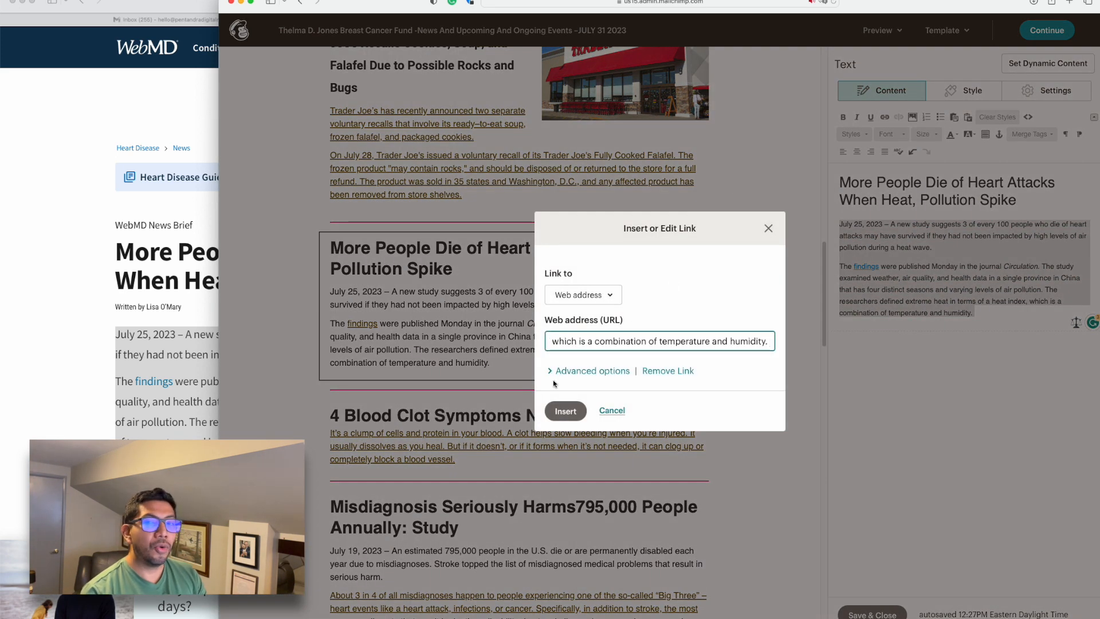
left_click(29, 191)
left_click(406, 6)
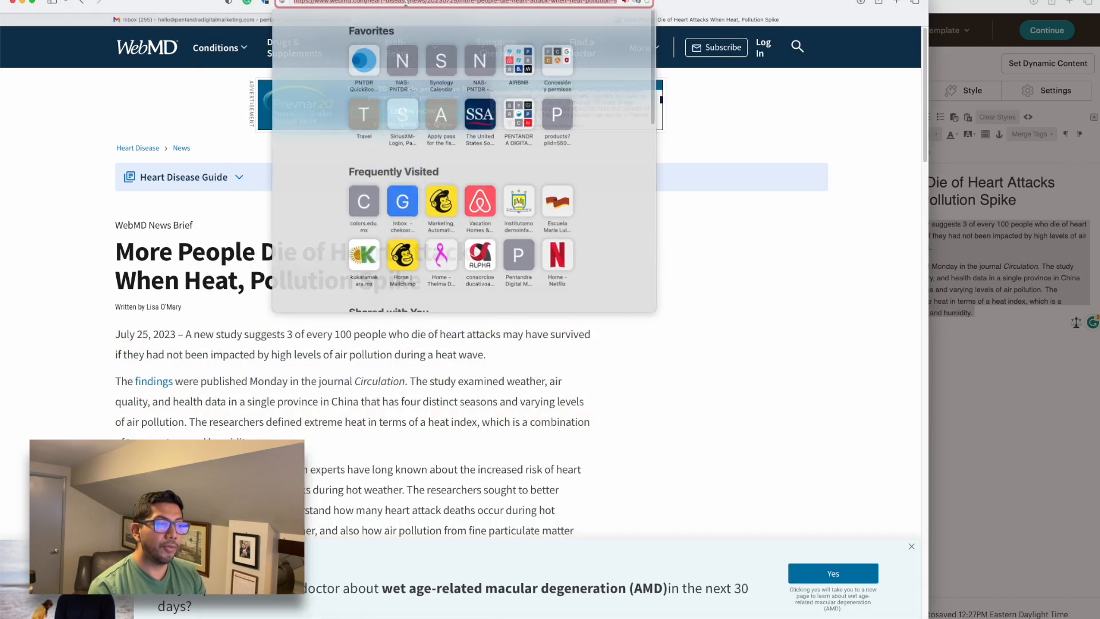
left_click(909, 250)
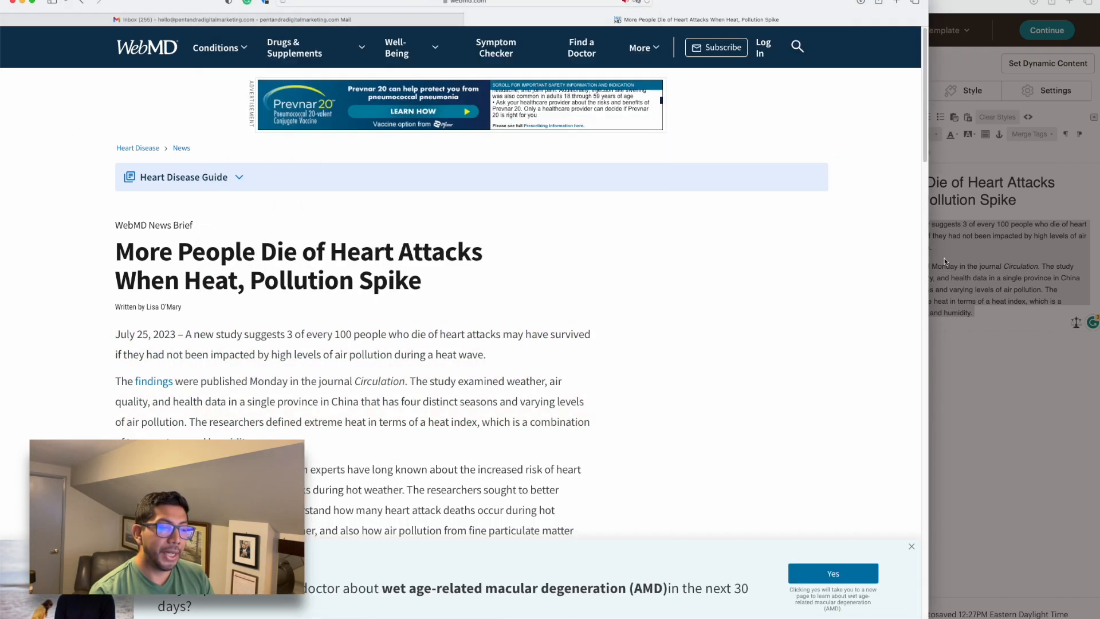
left_click(940, 246)
key("super+a")
key("super+v")
left_click(566, 421)
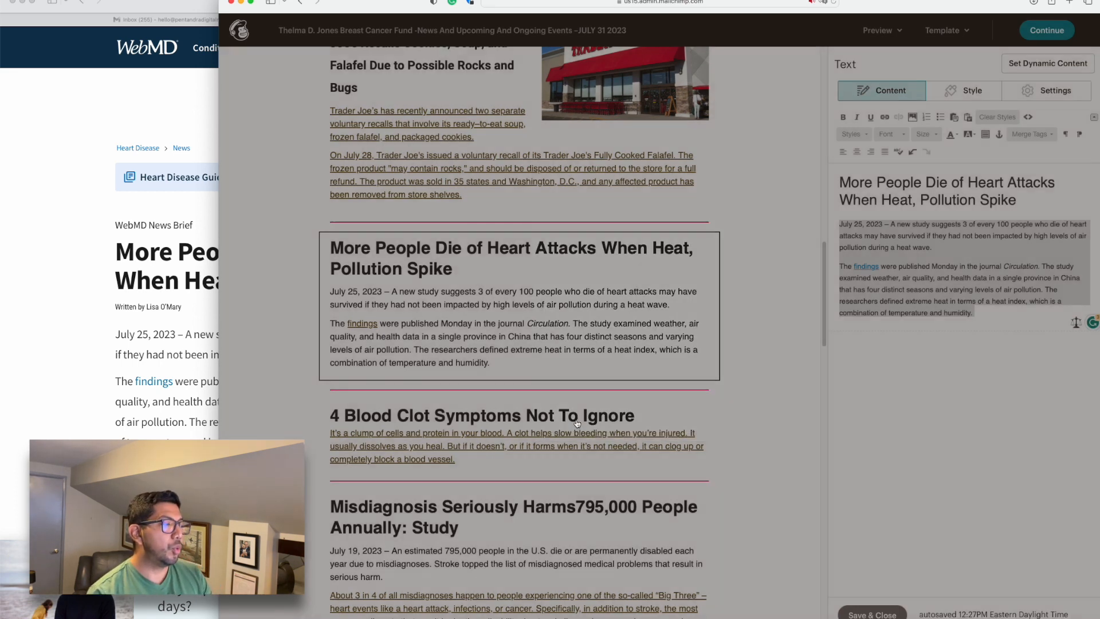
left_click(833, 186)
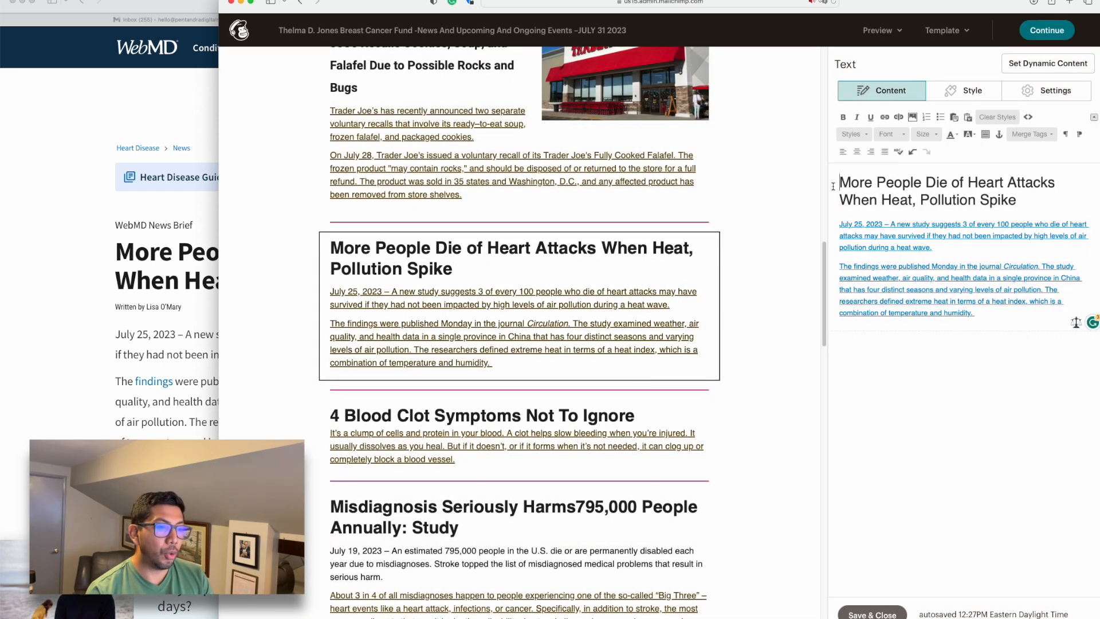
Step: Check the WebMD article for a usable picture, and choose the existing WebMD logo from Content Studio as the text block's image
left_click(109, 426)
scroll(815, 330, "down", 15)
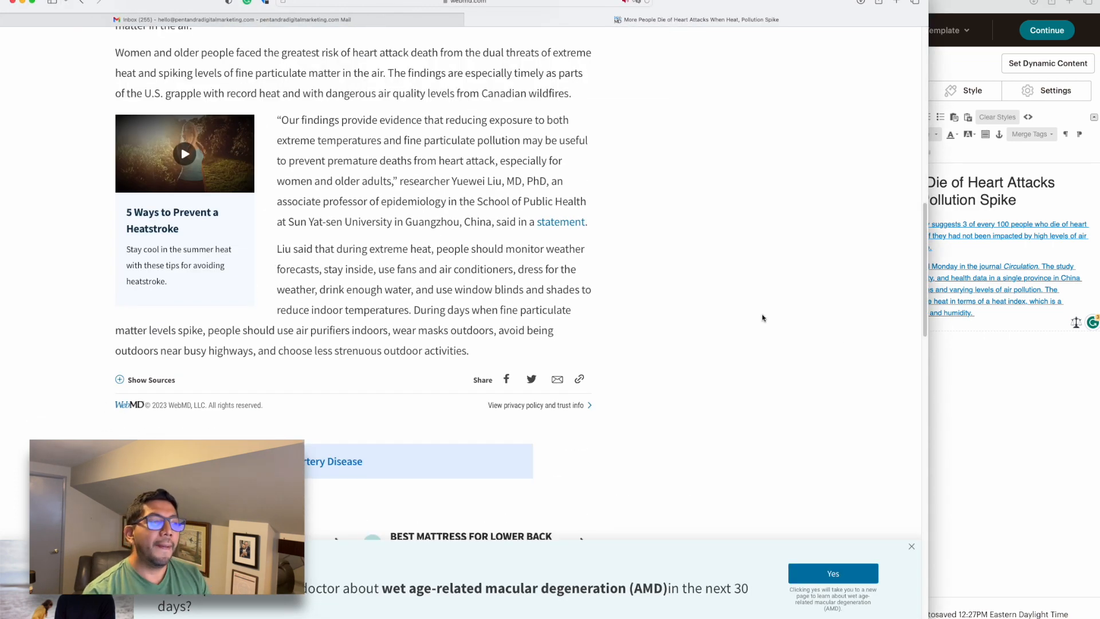
scroll(763, 318, "up", 15)
left_click(988, 241)
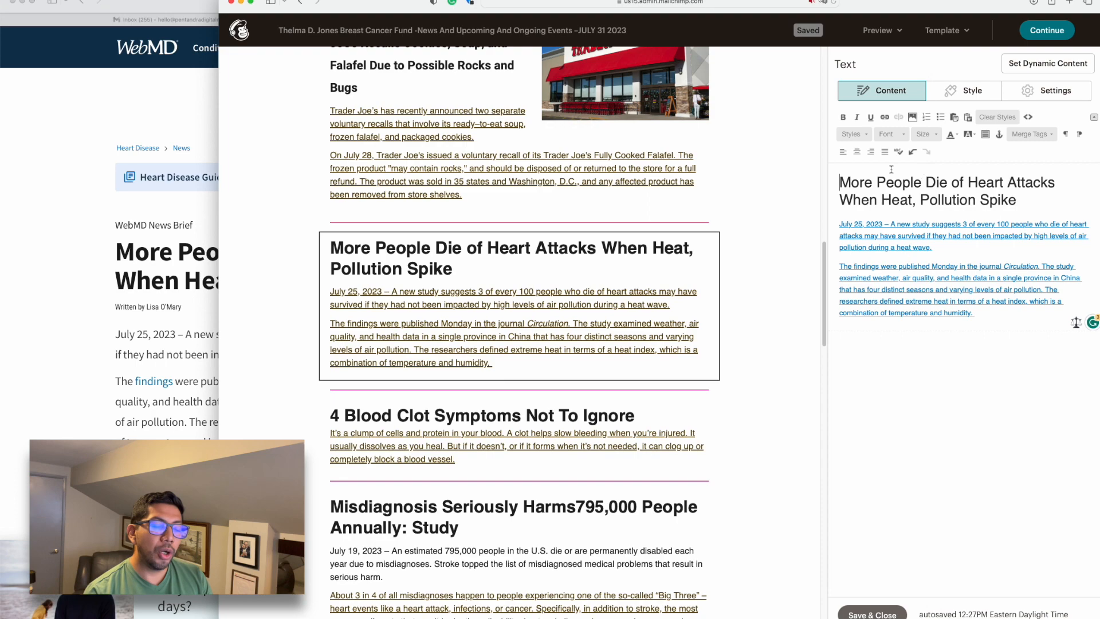
left_click(910, 119)
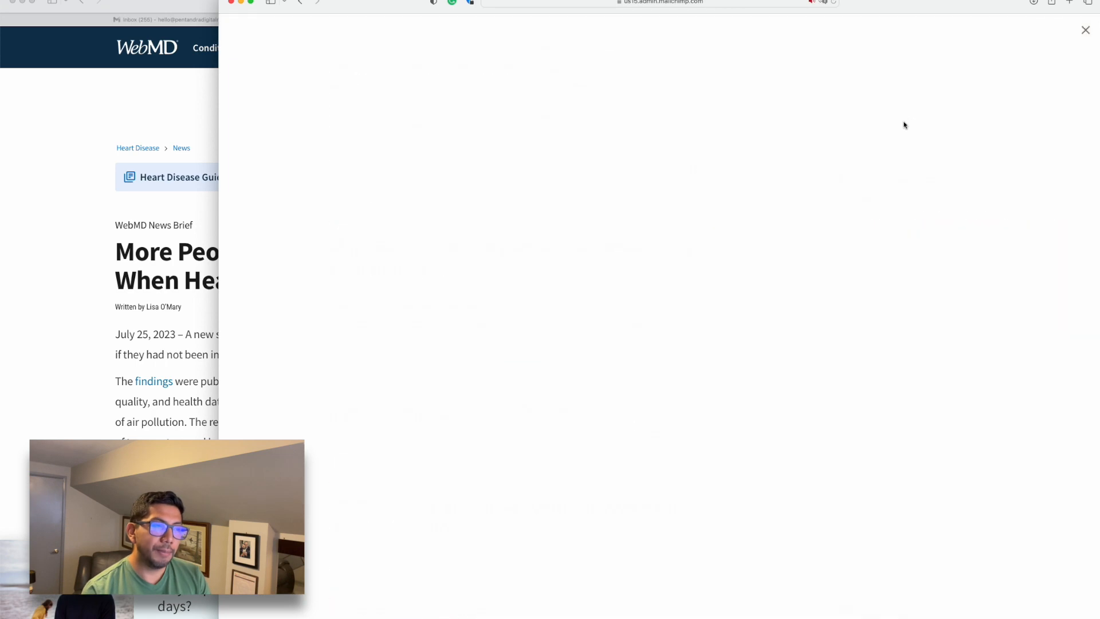
scroll(882, 380, "down", 5)
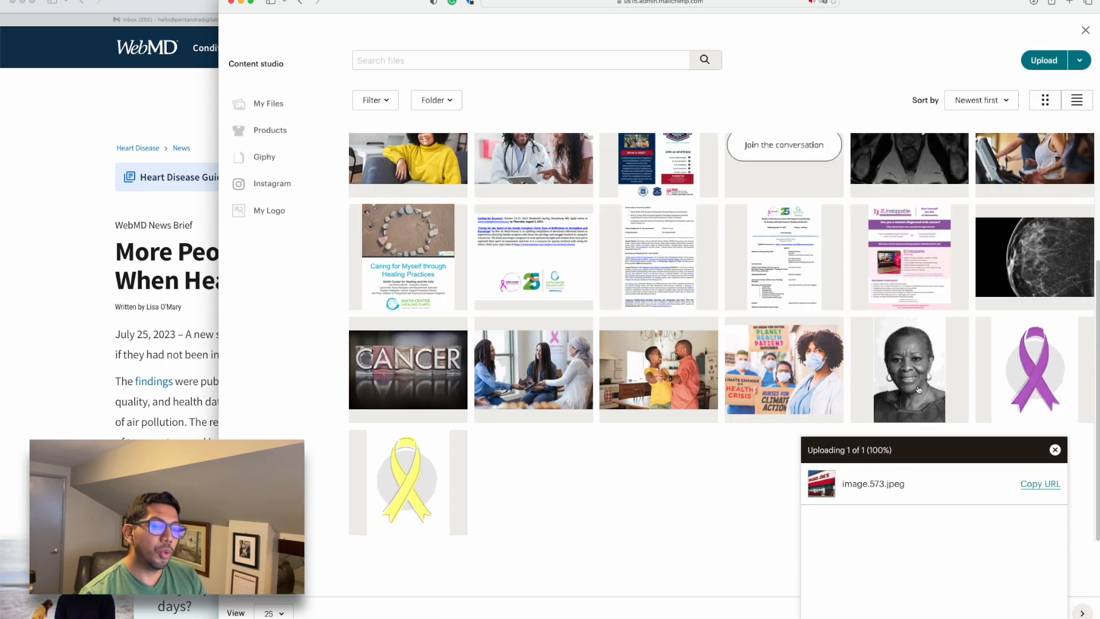
left_click(1055, 451)
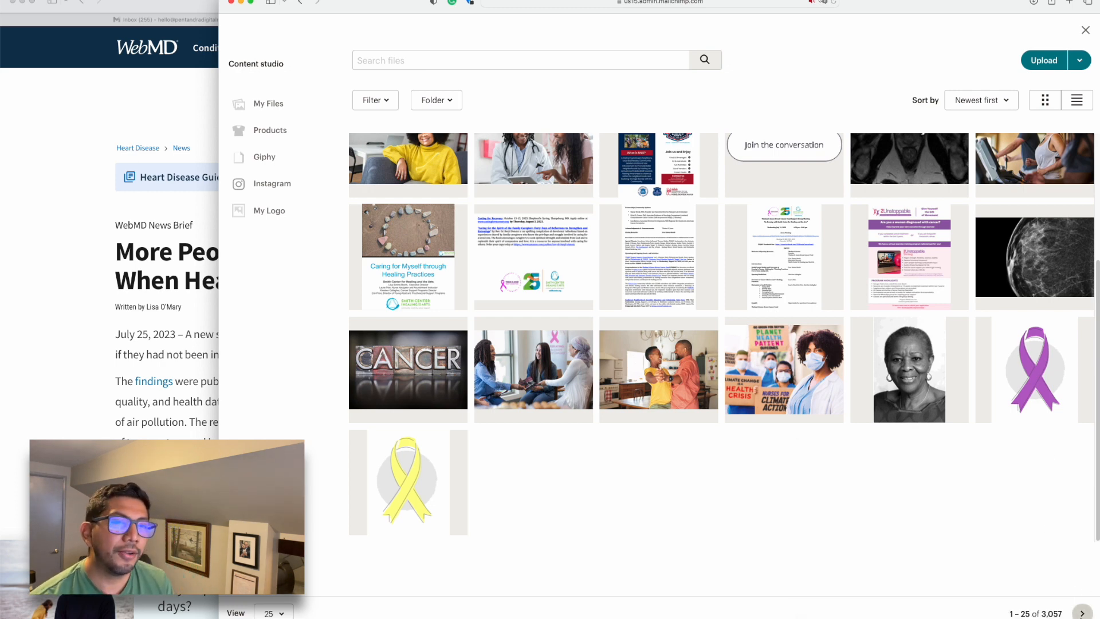
left_click(1082, 613)
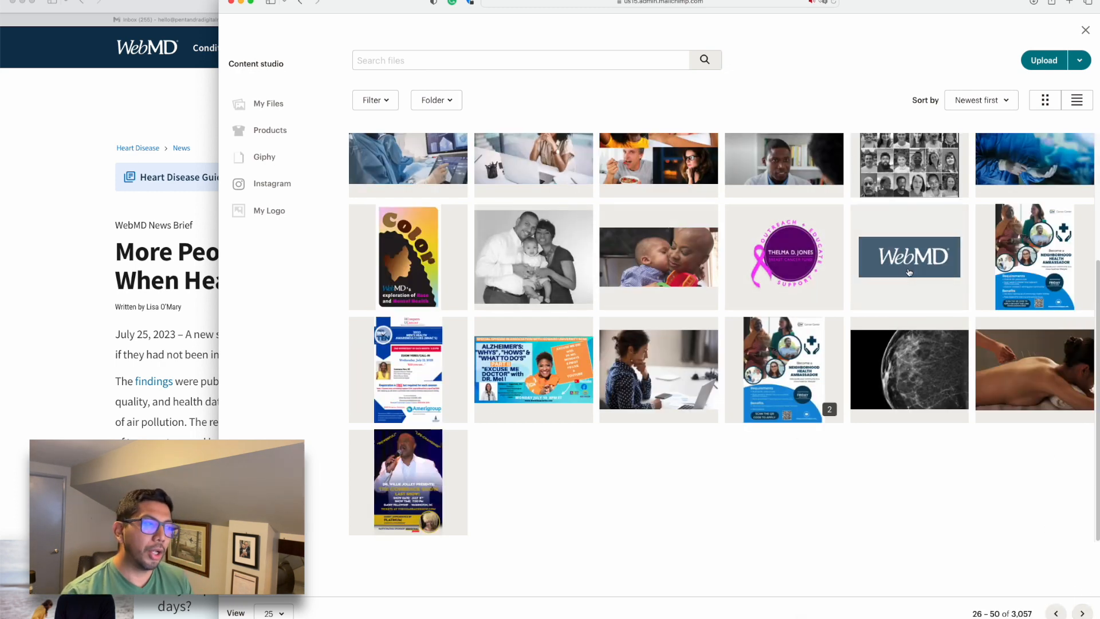
left_click(911, 256)
left_click(1073, 61)
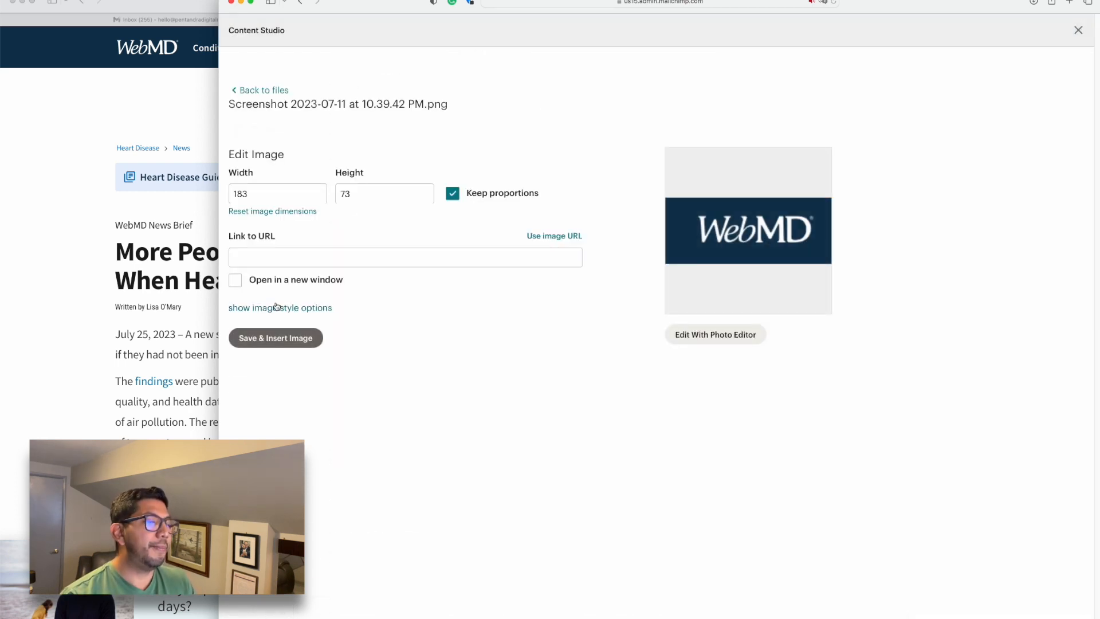
Step: Align the WebMD logo to the right, insert it beside the headline, and save and close the text block
left_click(275, 308)
left_click(270, 420)
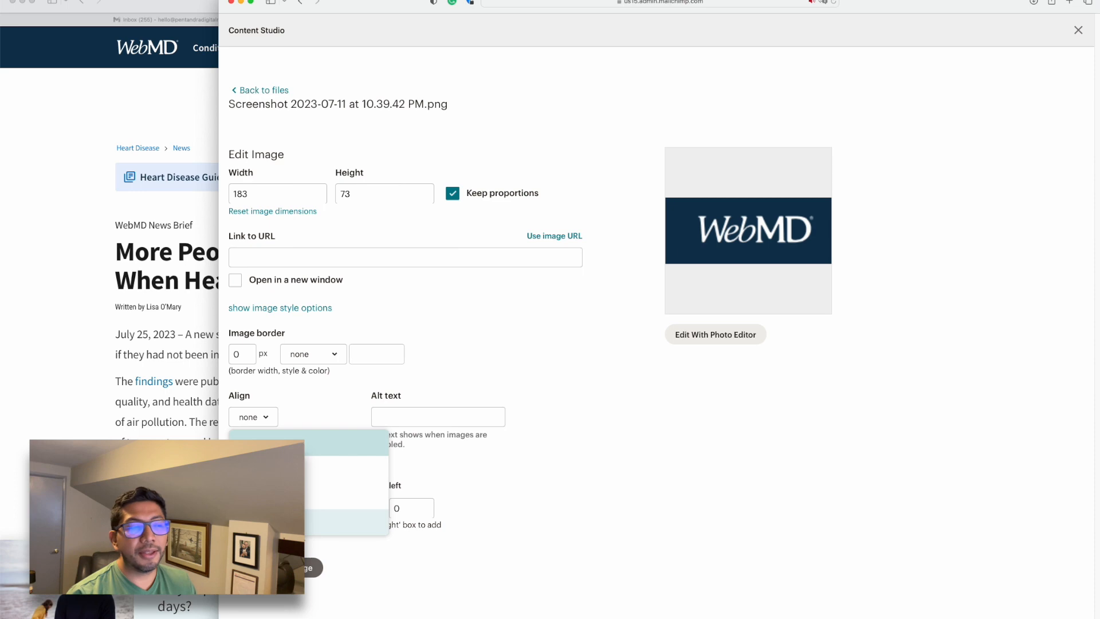
left_click(269, 521)
left_click(313, 567)
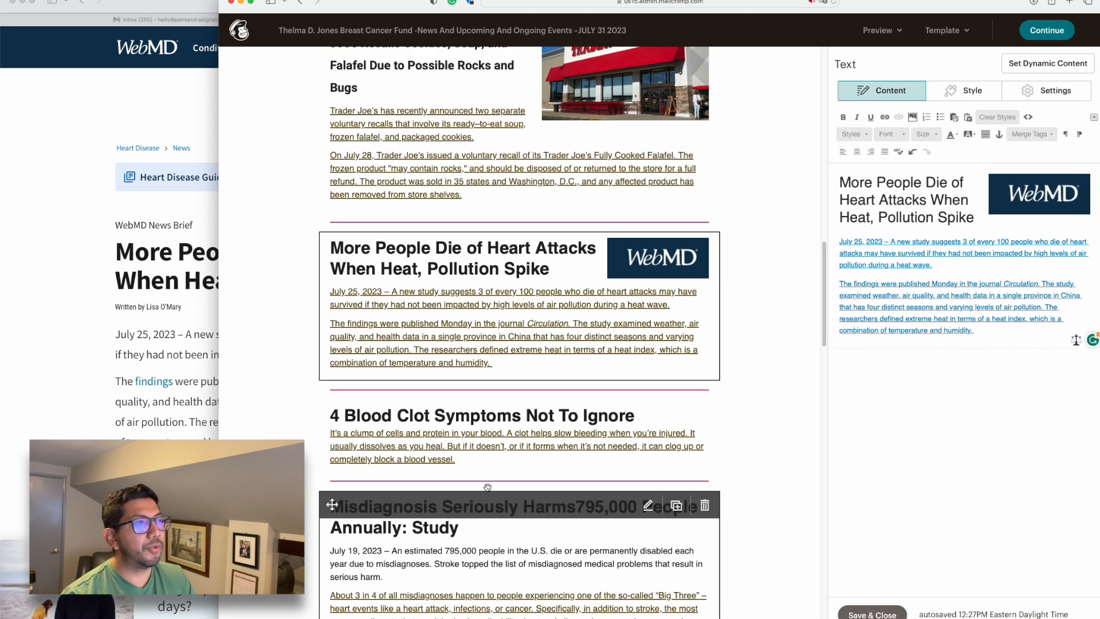
left_click(872, 615)
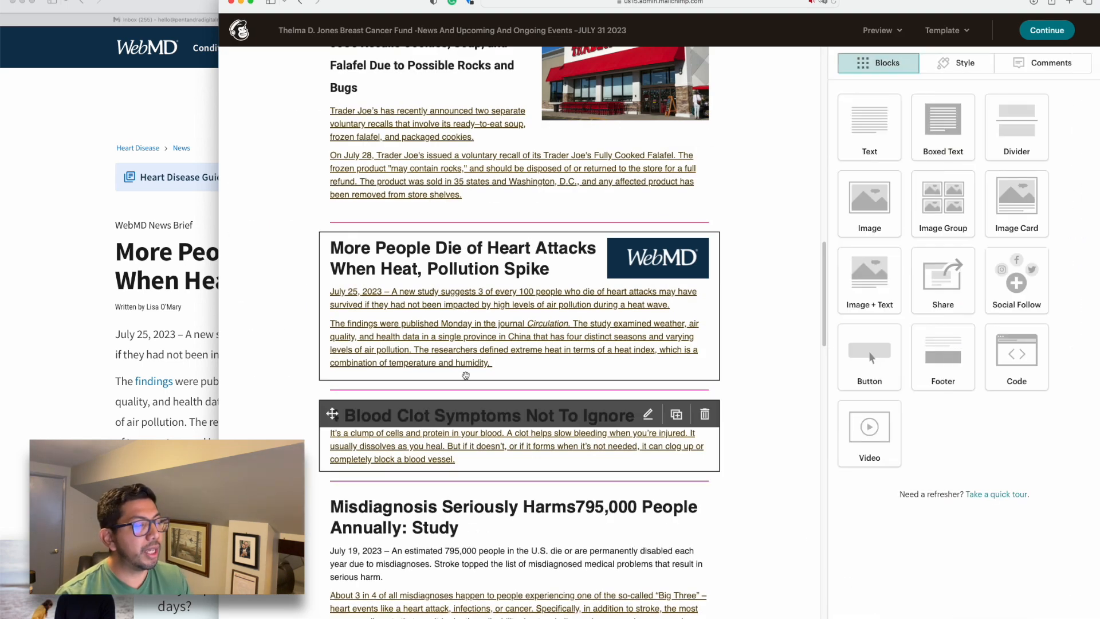
Step: Close the WebMD article and check the Gmail inbox for the "Best Ways to Nourish Your Heart" entry in the Order of Campaign message
left_click(116, 221)
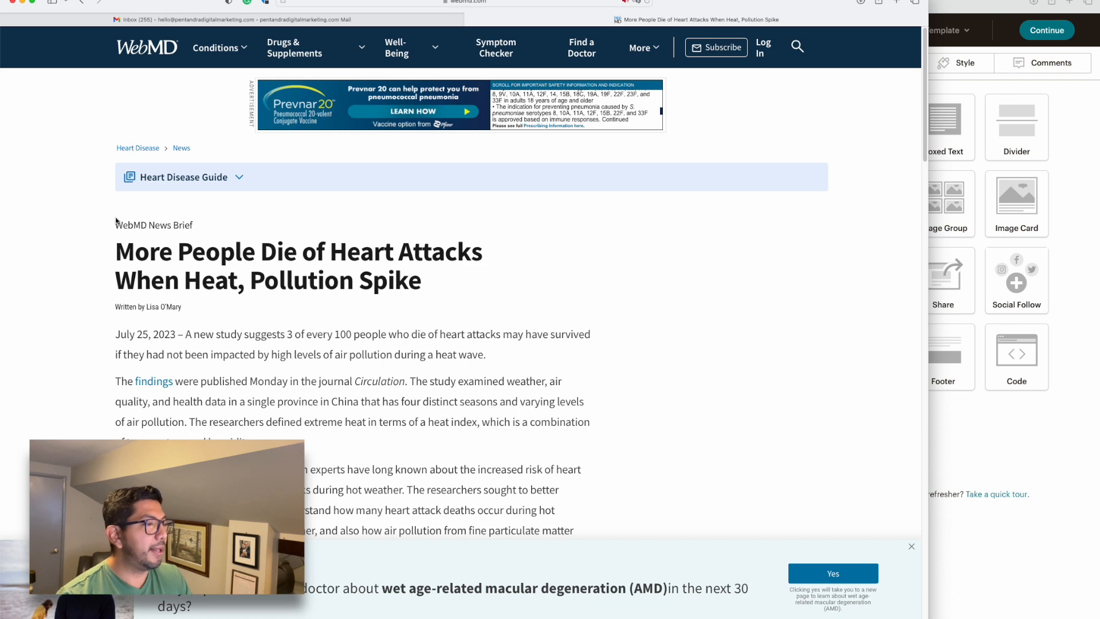
key("super+w")
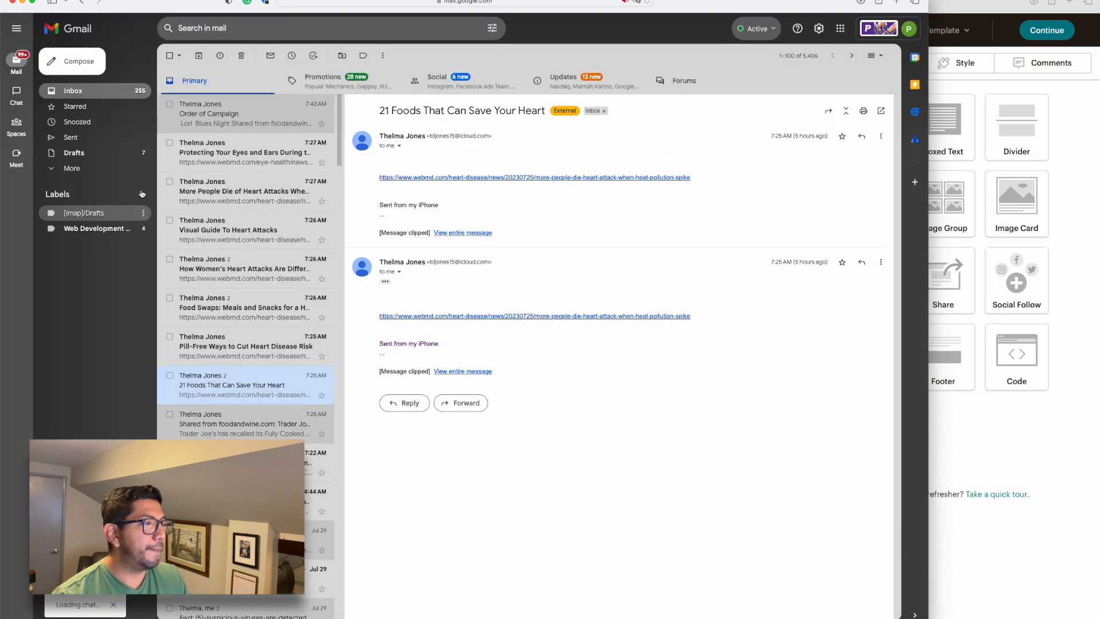
left_click(202, 118)
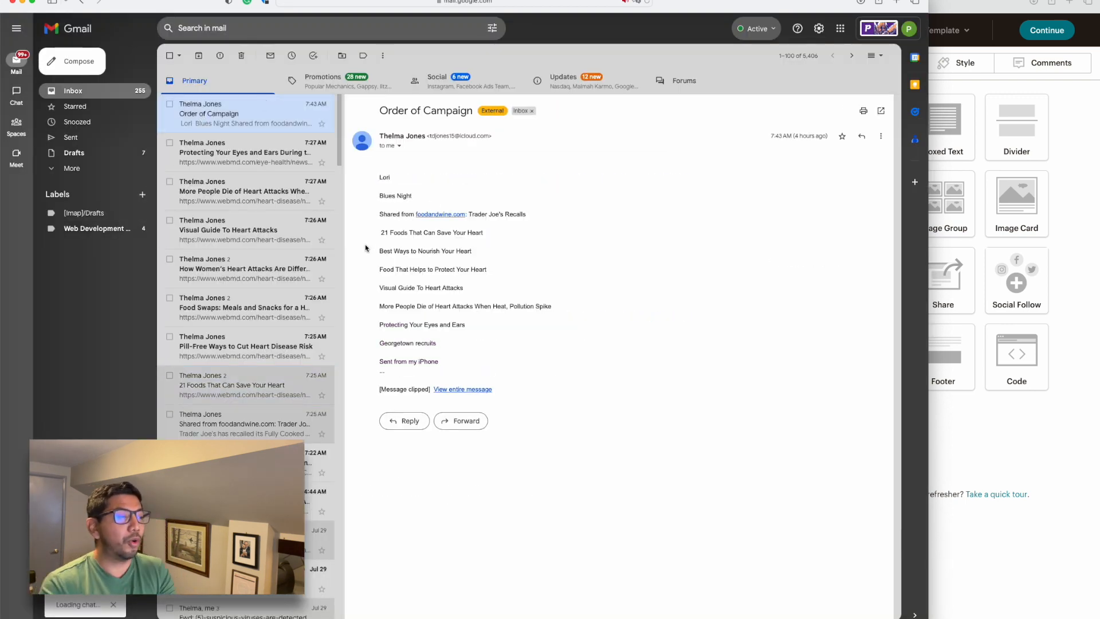
left_click_drag(376, 256, 496, 263)
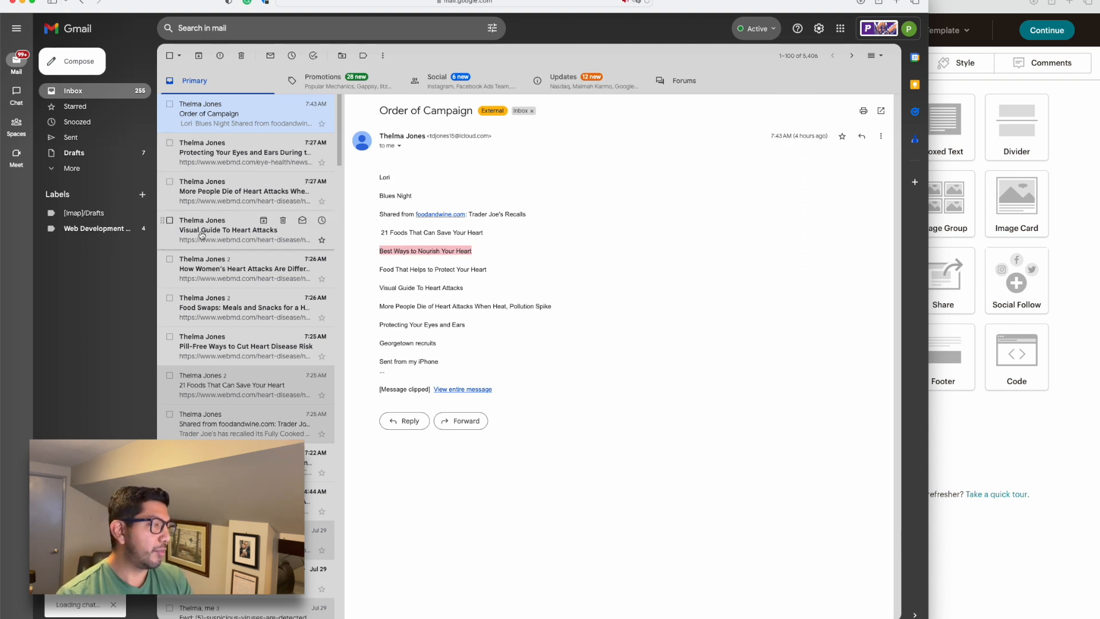
scroll(209, 331, "down", 1)
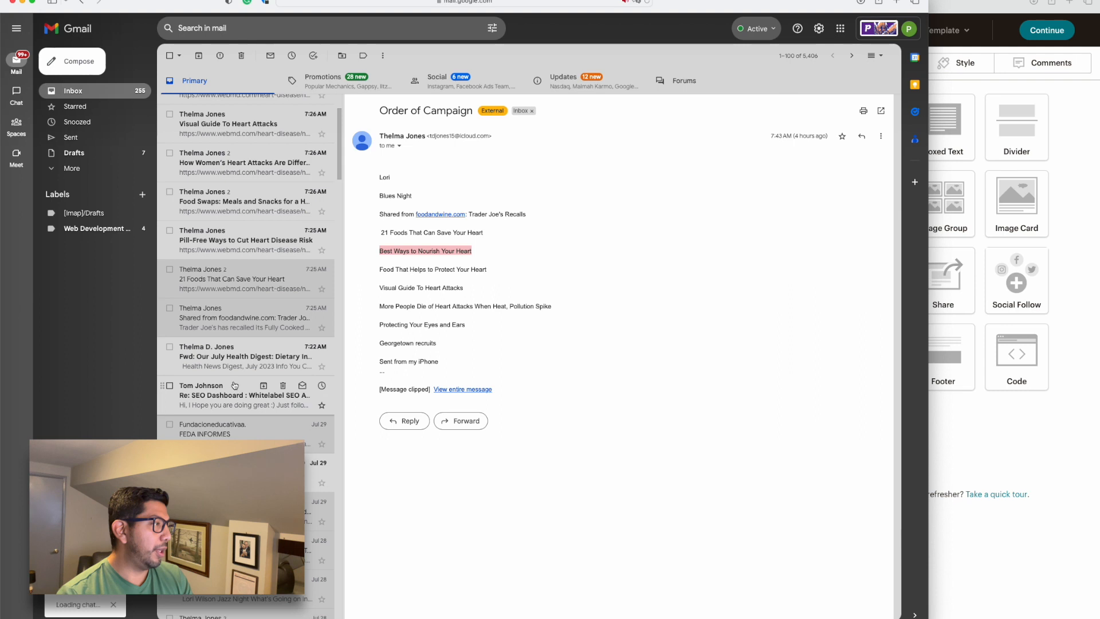
scroll(224, 412, "down", 1)
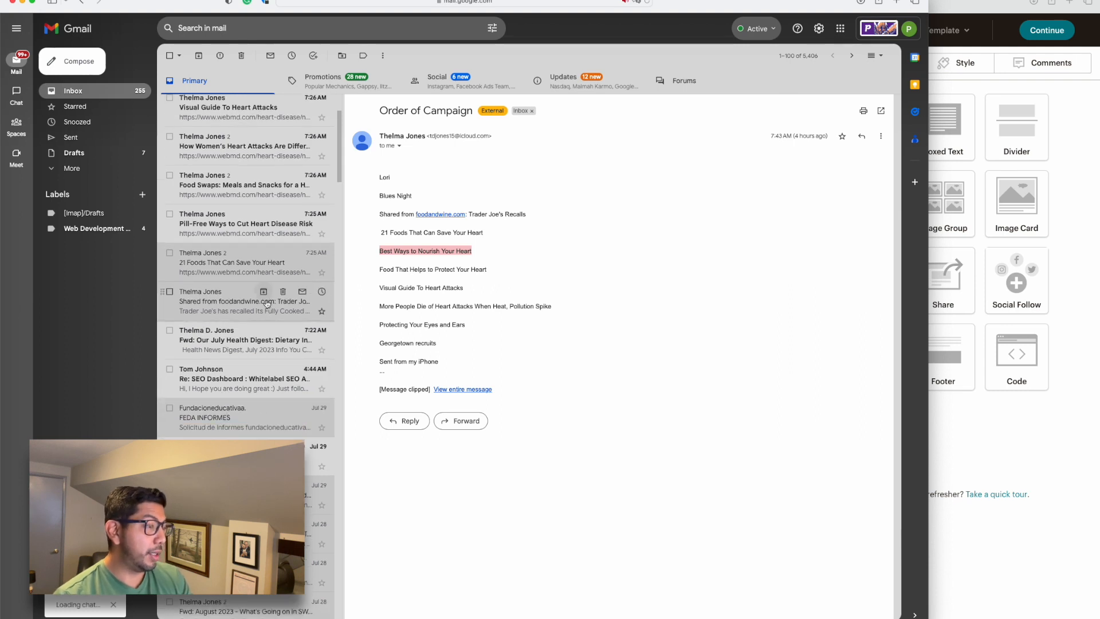
scroll(264, 306, "up", 5)
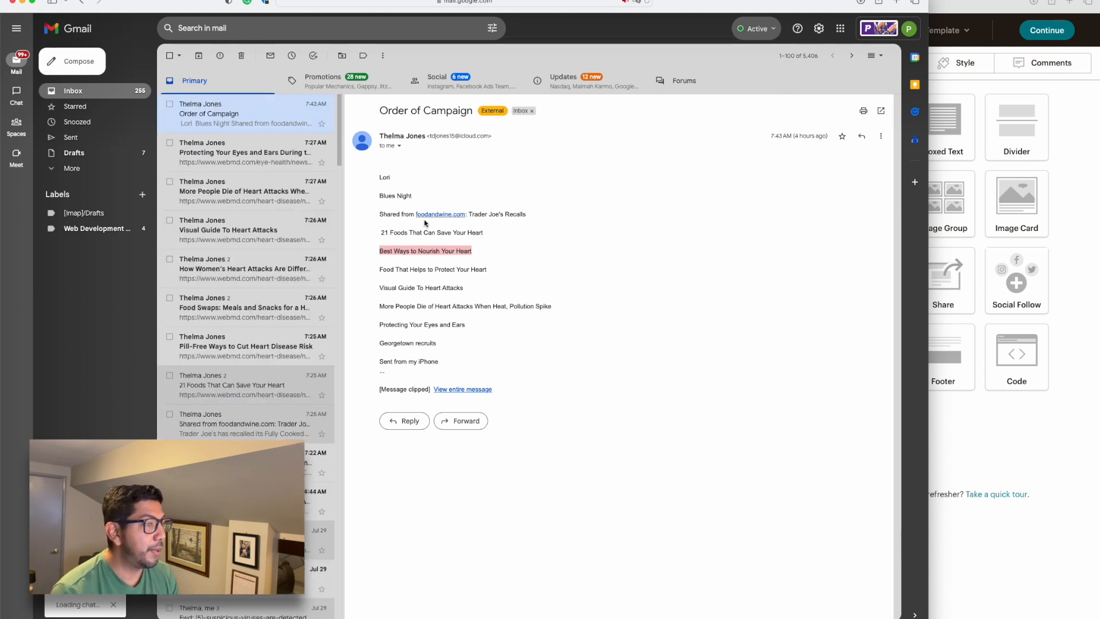
left_click(475, 258)
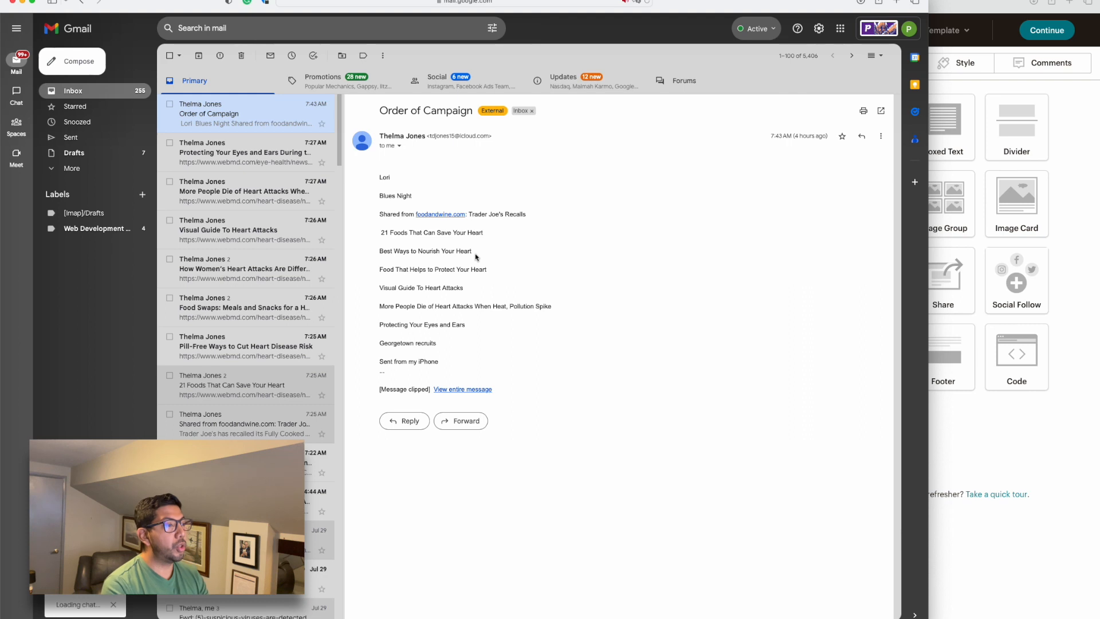
Step: Search the mailbox for "Best Ways to Nourish Your Heart", check the Love Letters Flyer message, and return to the Order of Campaign message
triple_click(382, 253)
key("super+c")
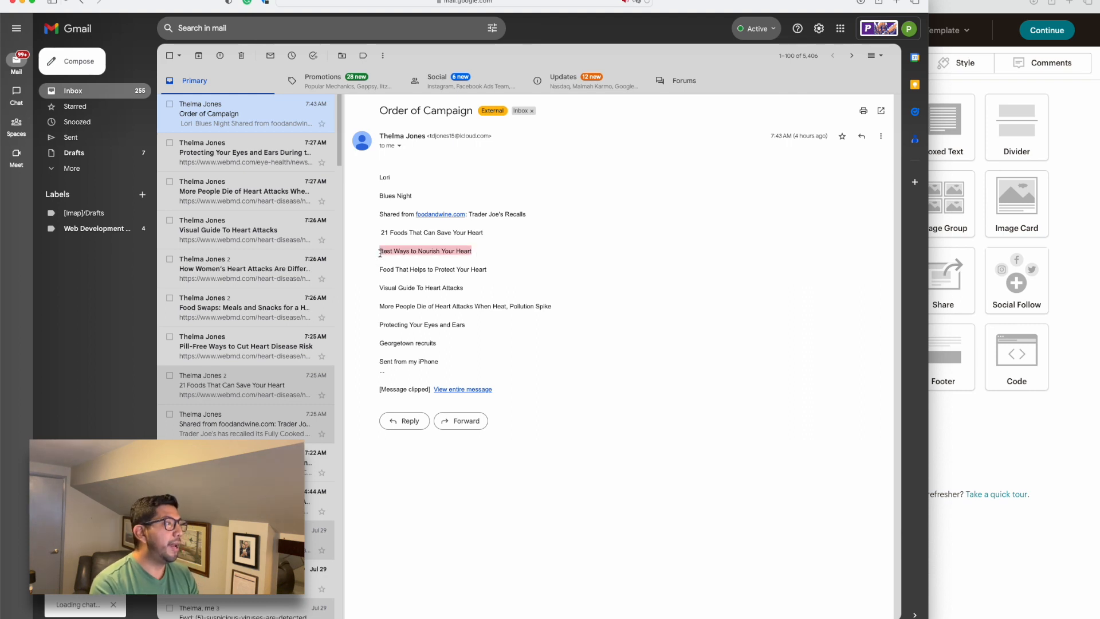
left_click(354, 29)
key("super+v")
key("Return")
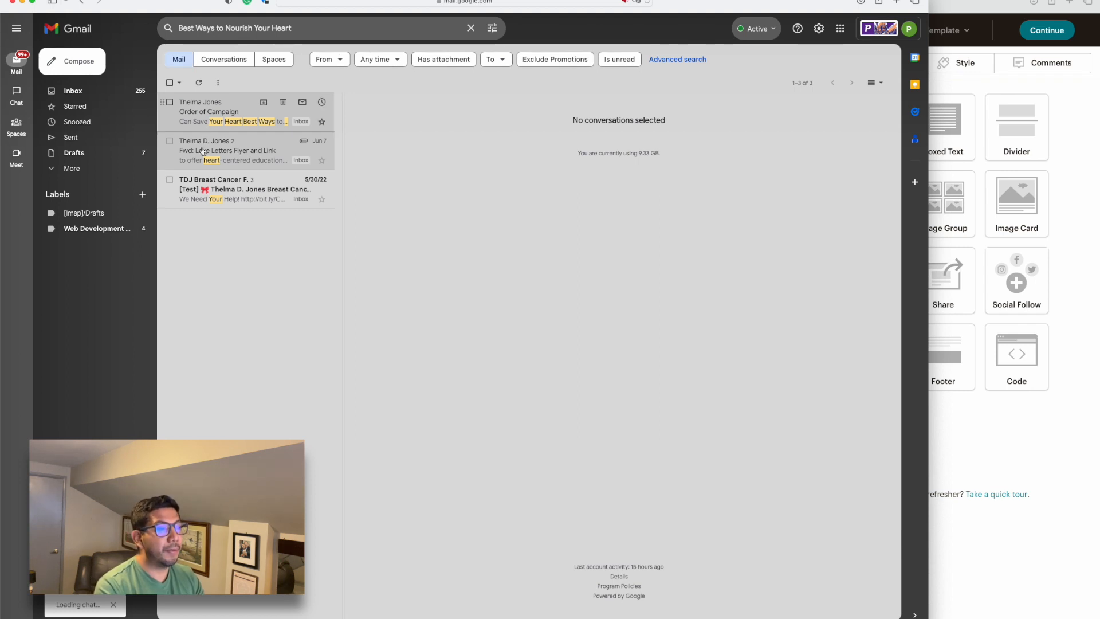
left_click(202, 151)
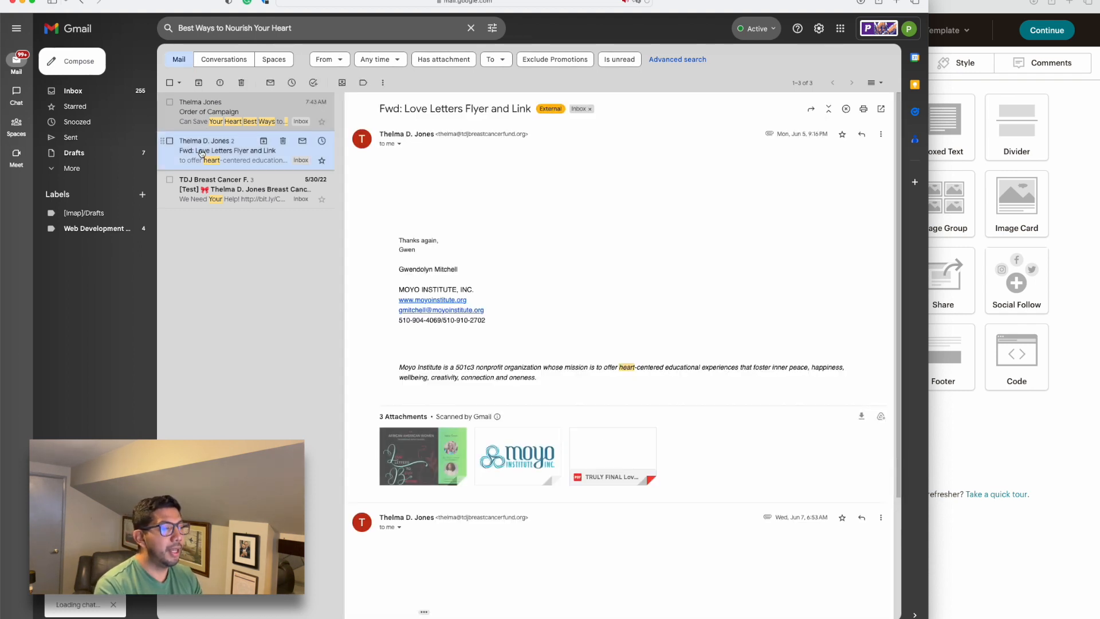
left_click(203, 129)
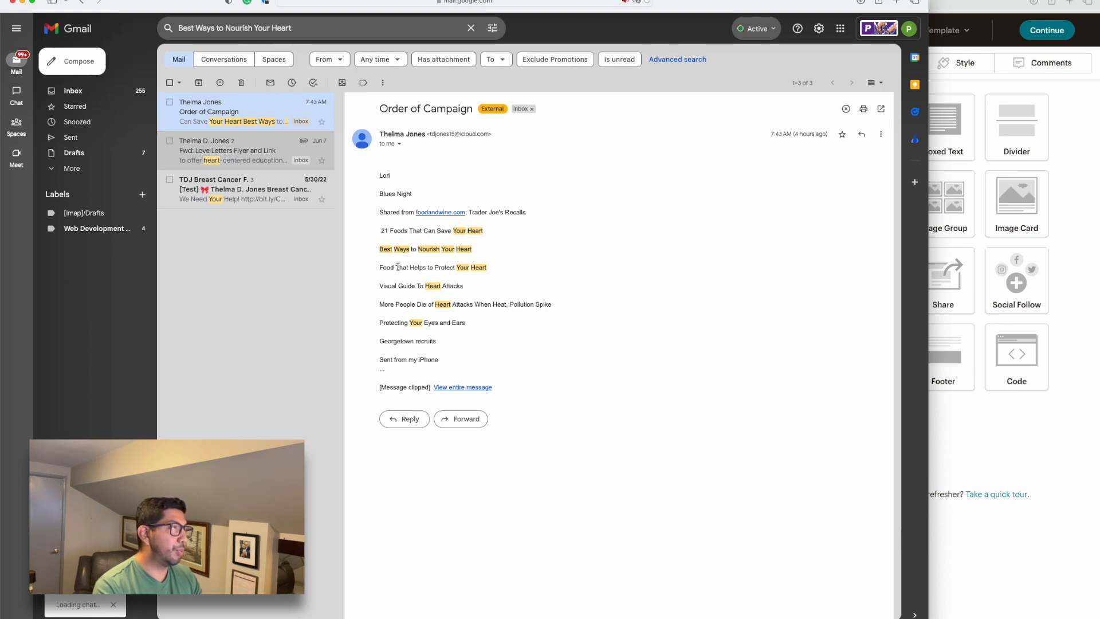
Step: Search the mailbox for "Food That Helps to Protect Your Heart" and look through the forwarded July Health Digest message for that article
left_click_drag(379, 271, 516, 271)
key("ctrl+c")
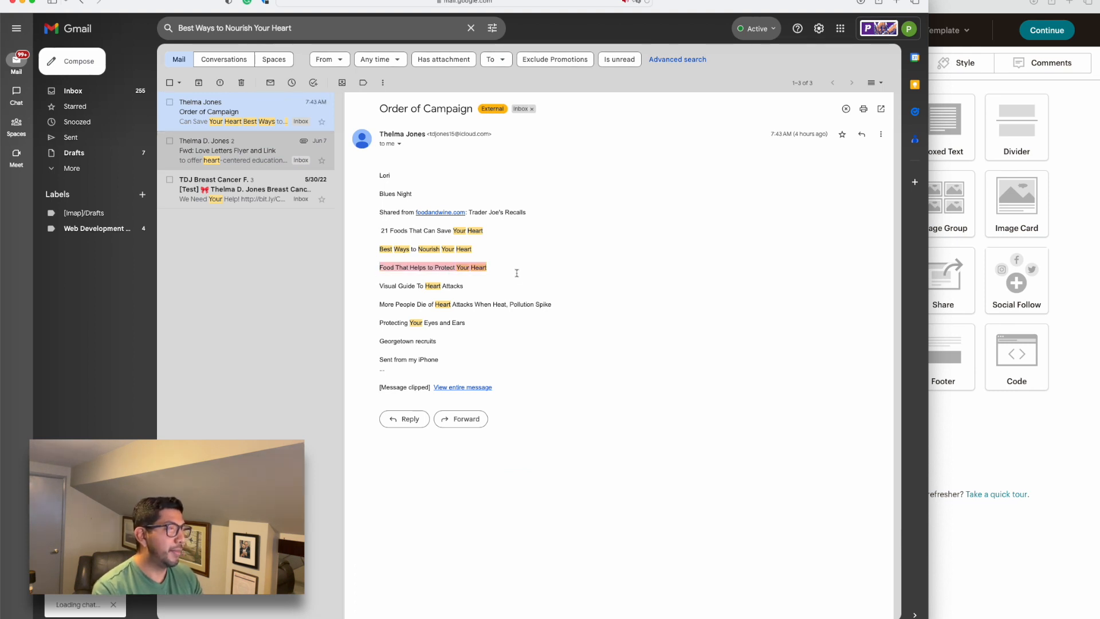
left_click(328, 27)
key("ctrl+a")
key("ctrl+v")
key("Return")
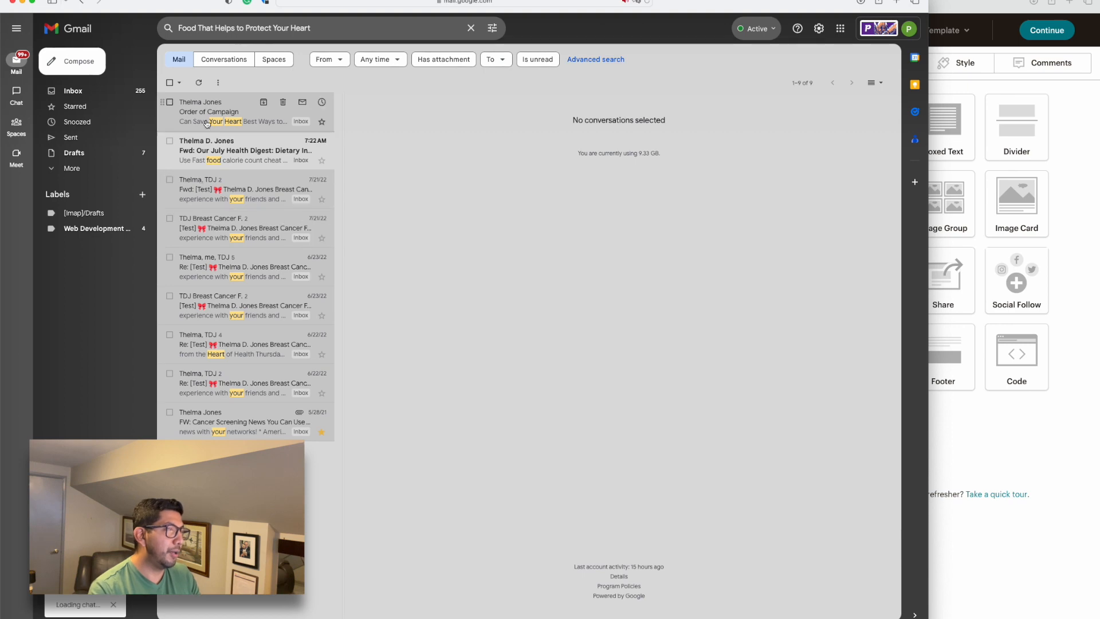
left_click(200, 161)
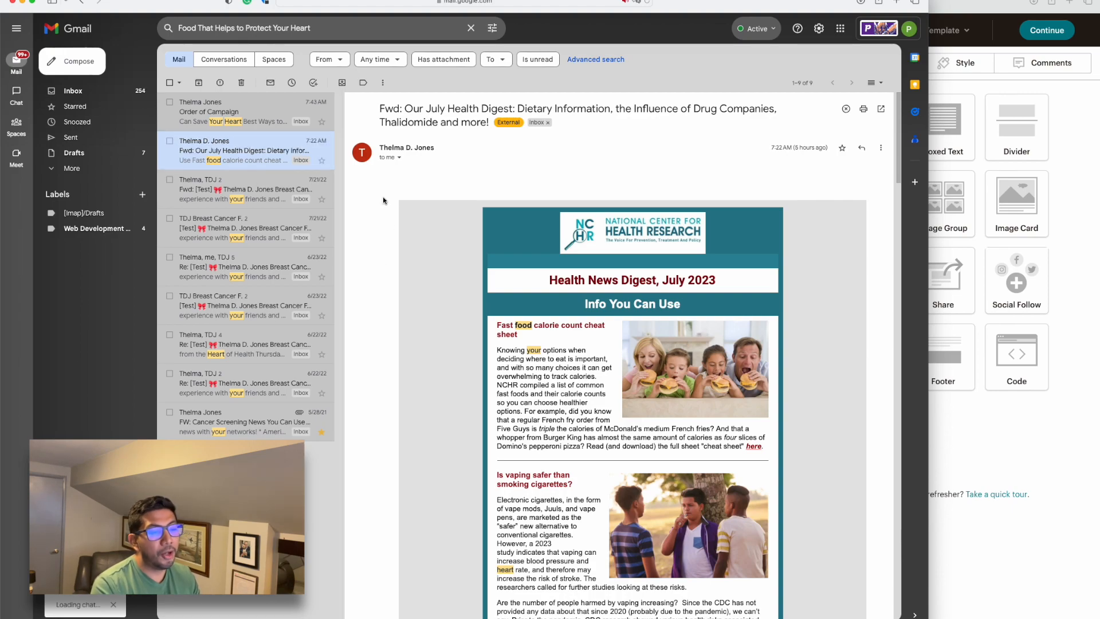
scroll(449, 200, "down", 15)
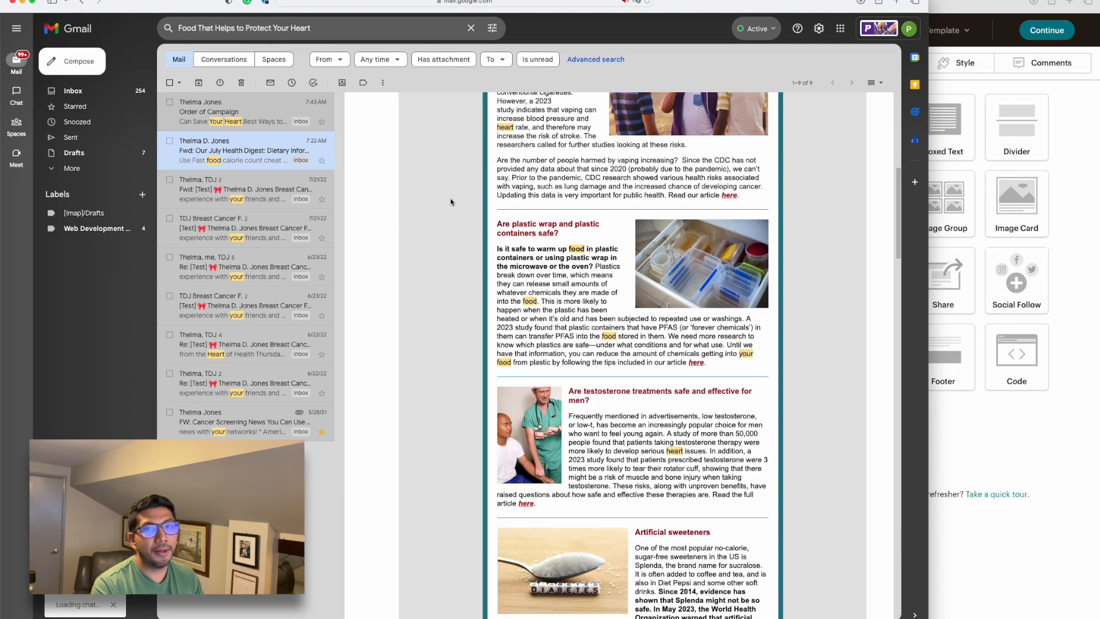
scroll(456, 203, "down", 20)
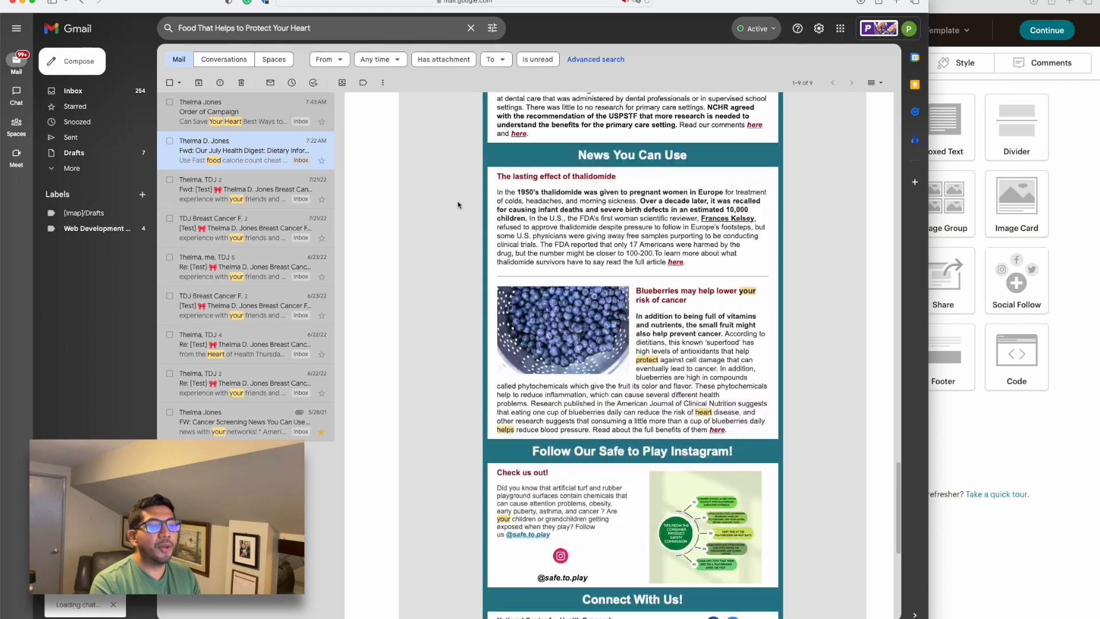
scroll(458, 205, "down", 2)
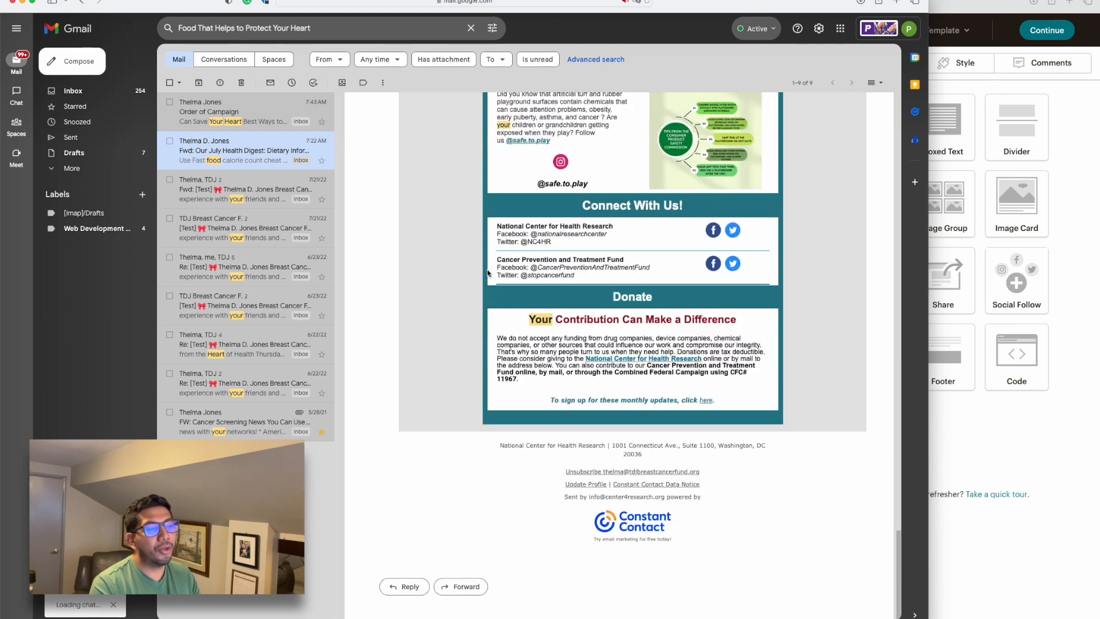
Step: Search the mailbox for "Visual Guide To Heart Attacks" from the campaign order, open the matching message, and copy its subject line
left_click(97, 100)
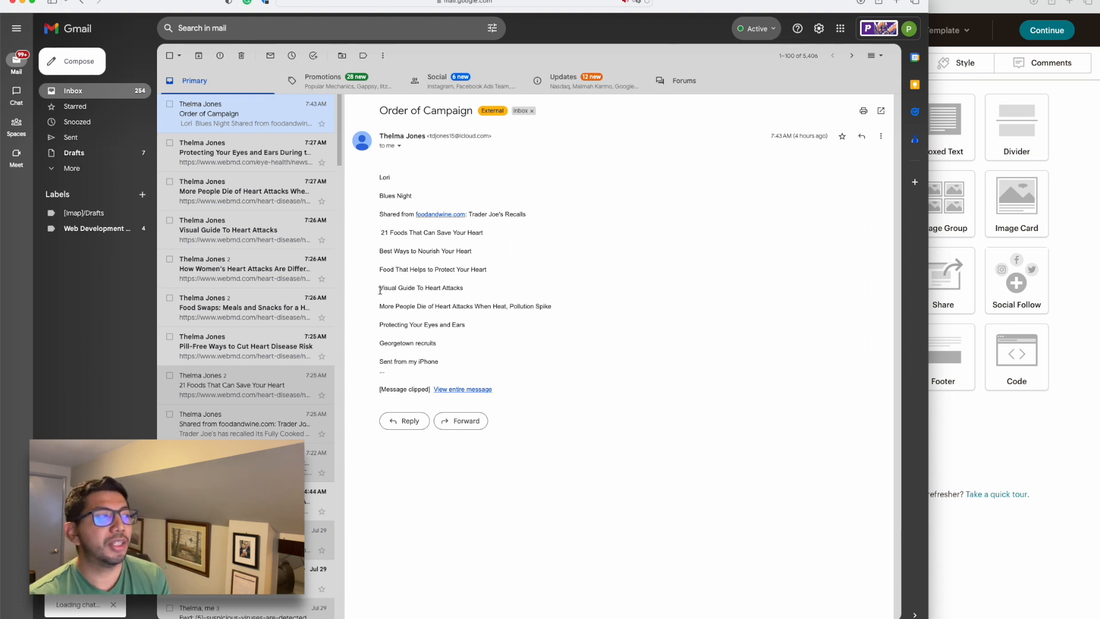
left_click_drag(380, 289, 501, 288)
key("super+c")
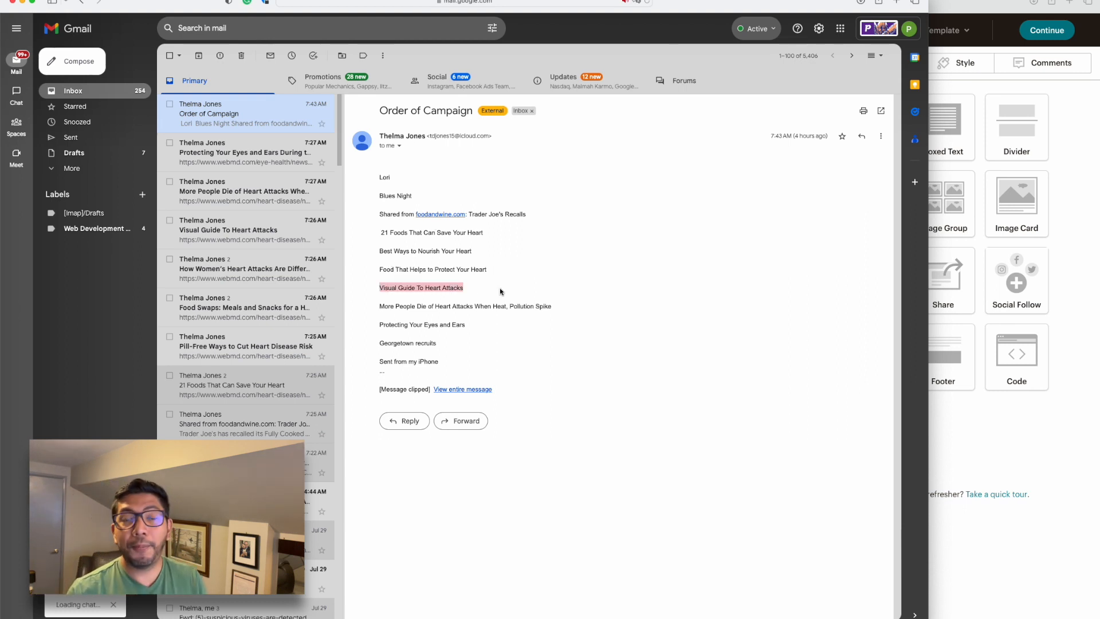
left_click(190, 27)
key("super+v")
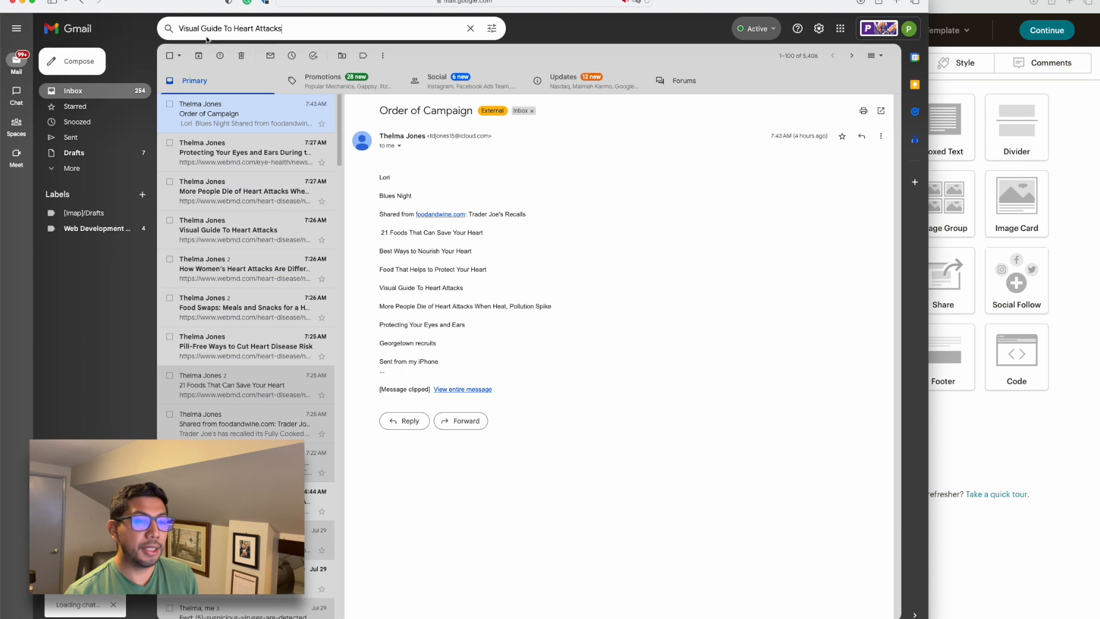
key("Return")
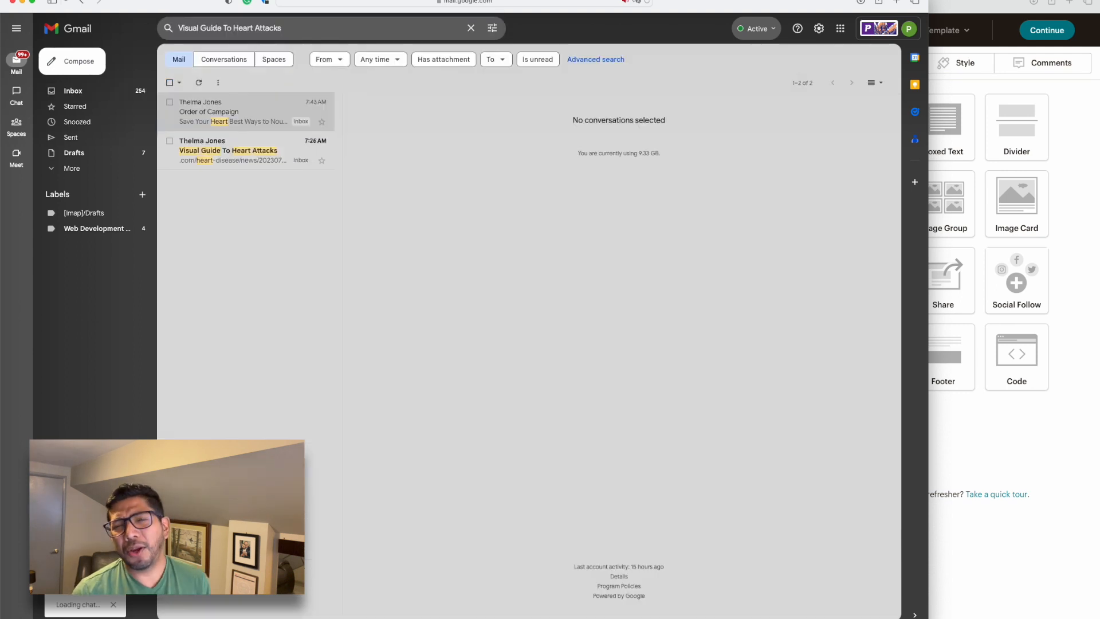
left_click(235, 150)
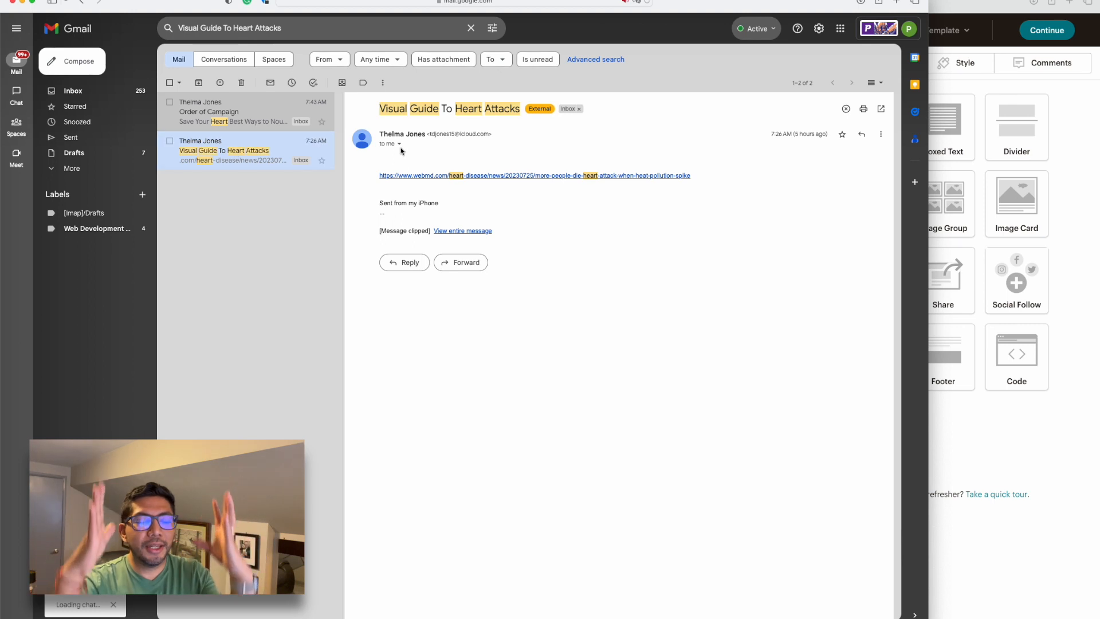
left_click_drag(380, 109, 519, 104)
key("cmd+c")
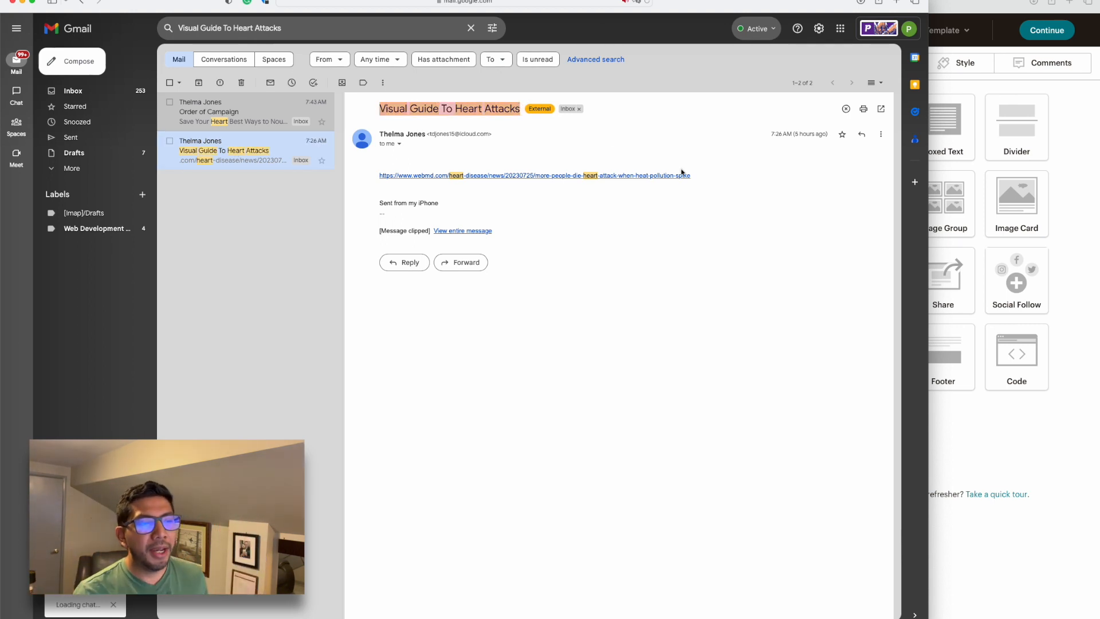
Step: Switch to Mailchimp and delete the old "4 Blood Clot Symptoms Not To Ignore" block
left_click(977, 155)
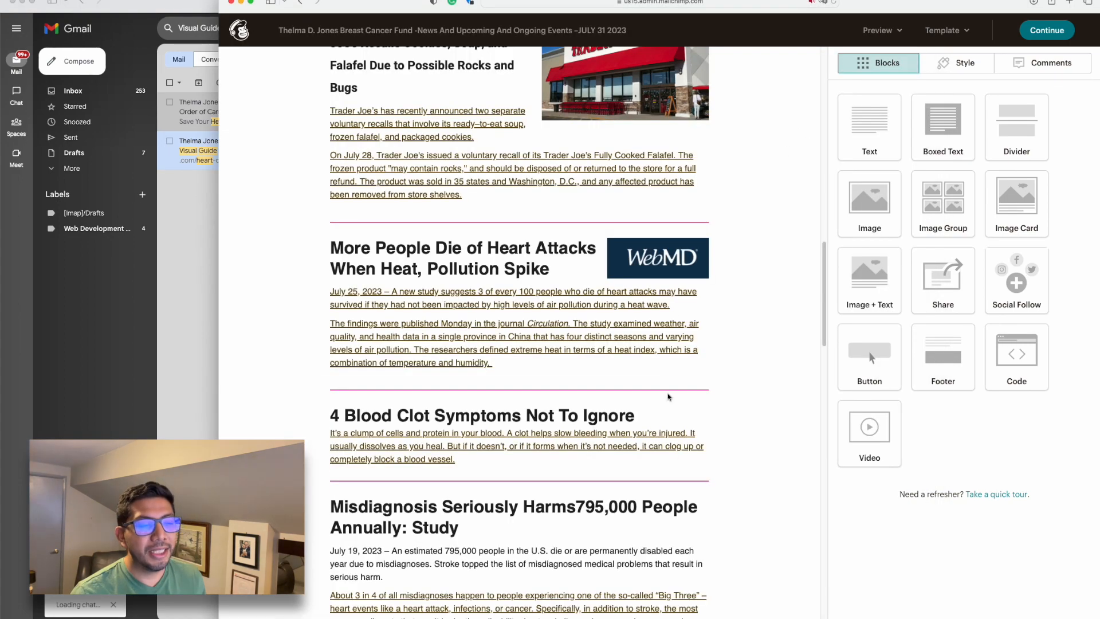
scroll(700, 268, "down", 5)
left_click(705, 246)
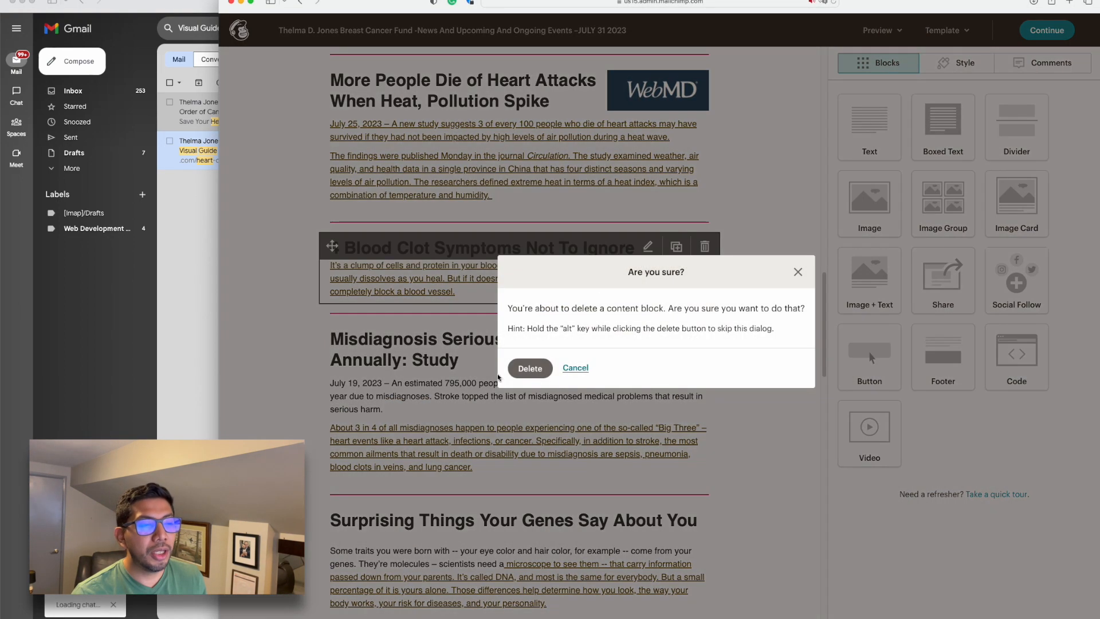
left_click(539, 370)
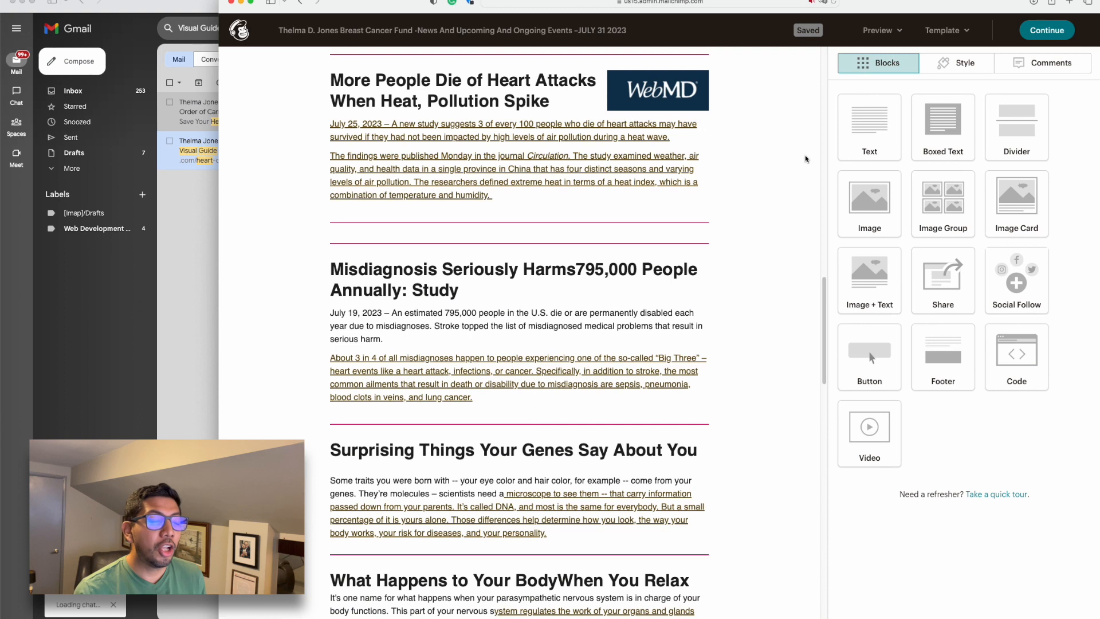
Step: Add a text block below the heart attack pollution article containing "Visual Guide To Heart Attacks" in the heading 1 style
left_click_drag(853, 136, 699, 230)
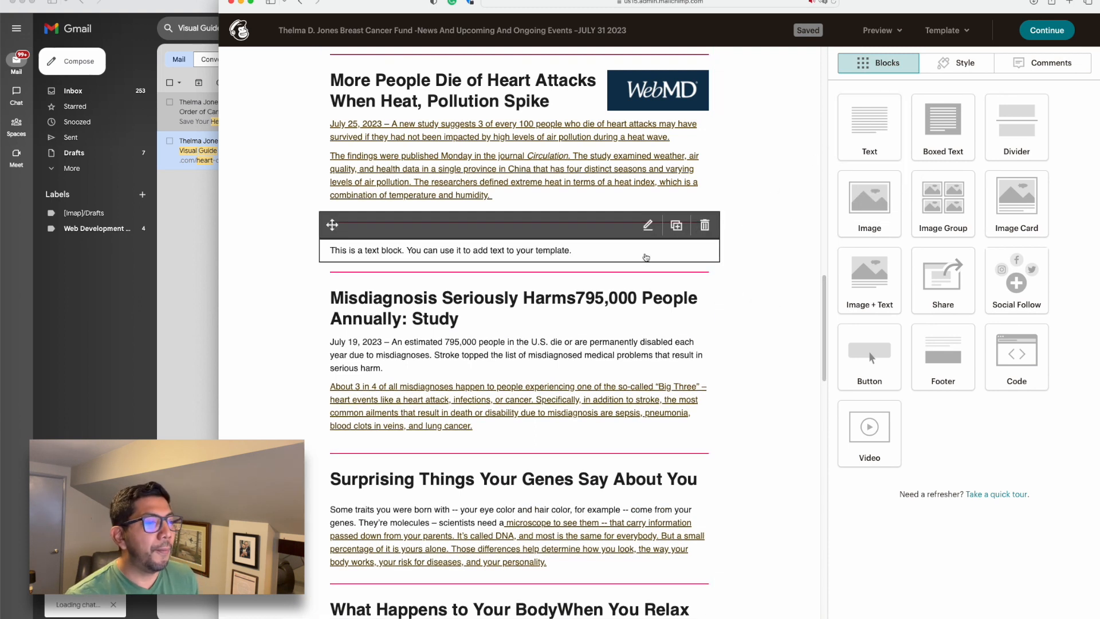
left_click(625, 225)
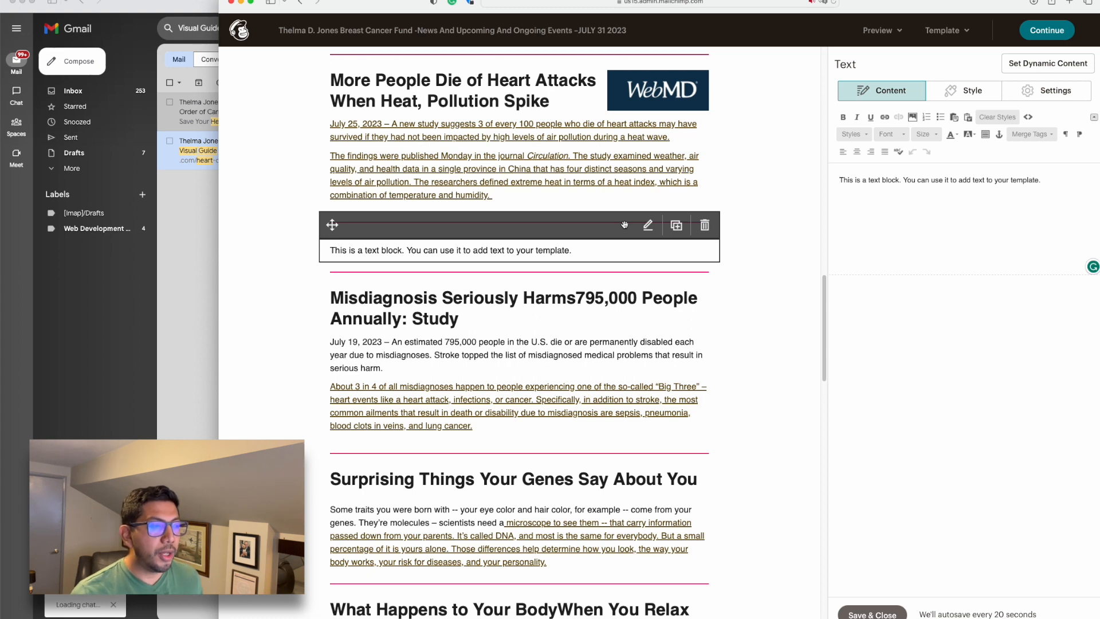
key("cmd+a")
key("cmd+v")
key("super+a")
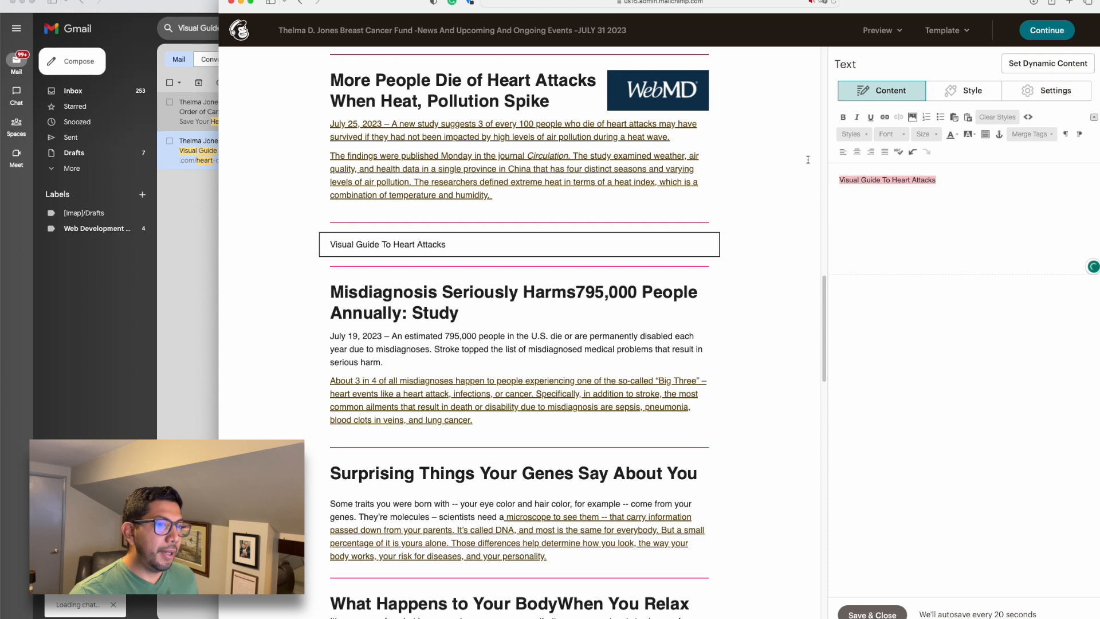
left_click(848, 135)
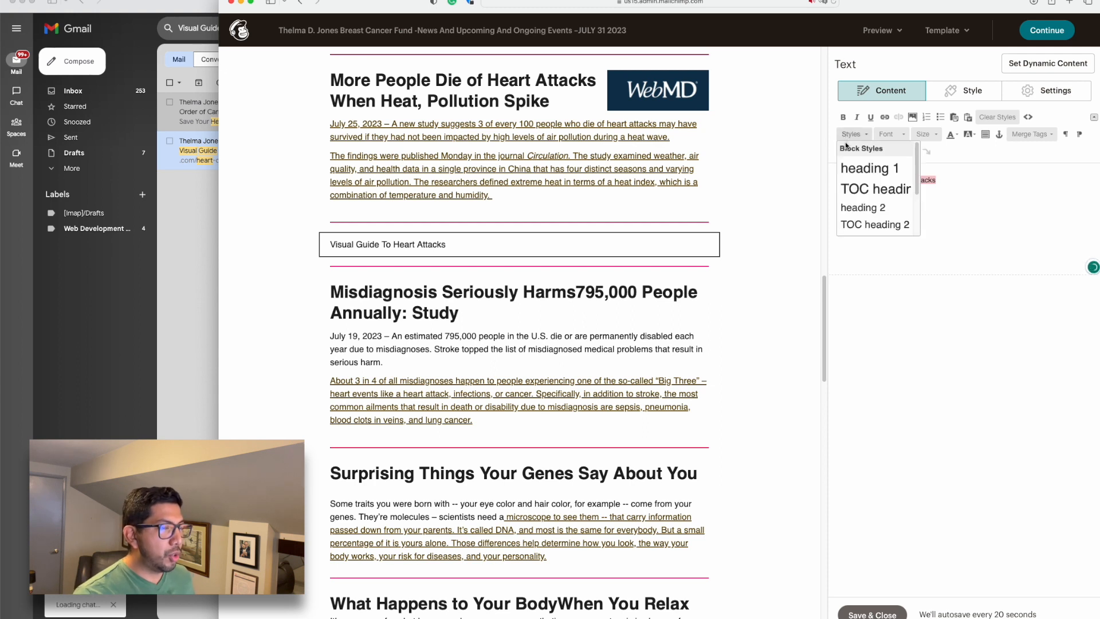
left_click(862, 170)
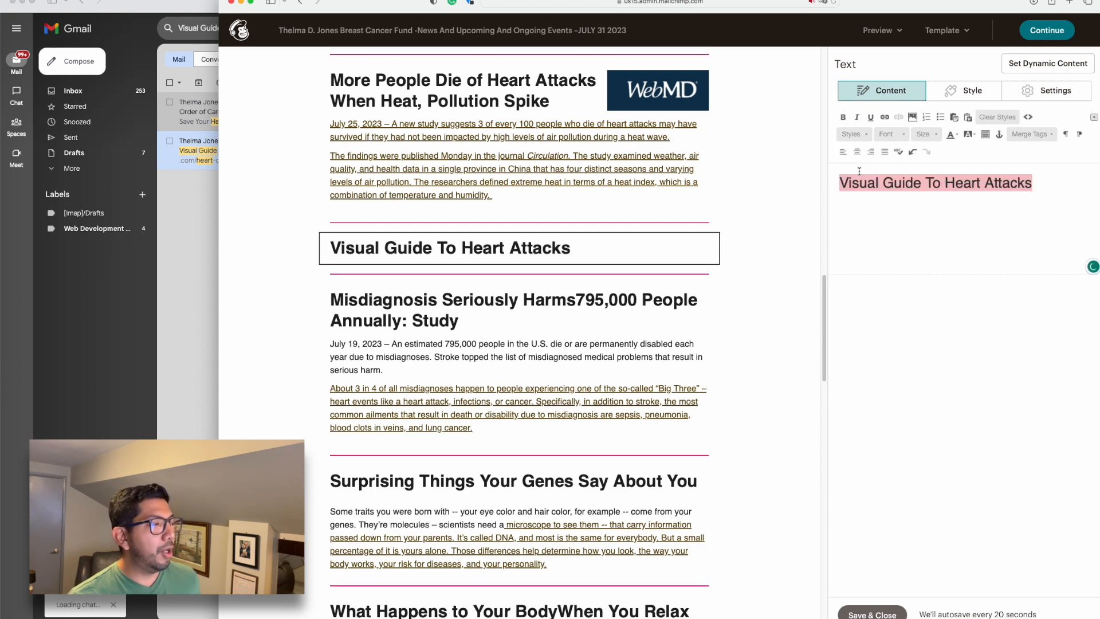
left_click(867, 208)
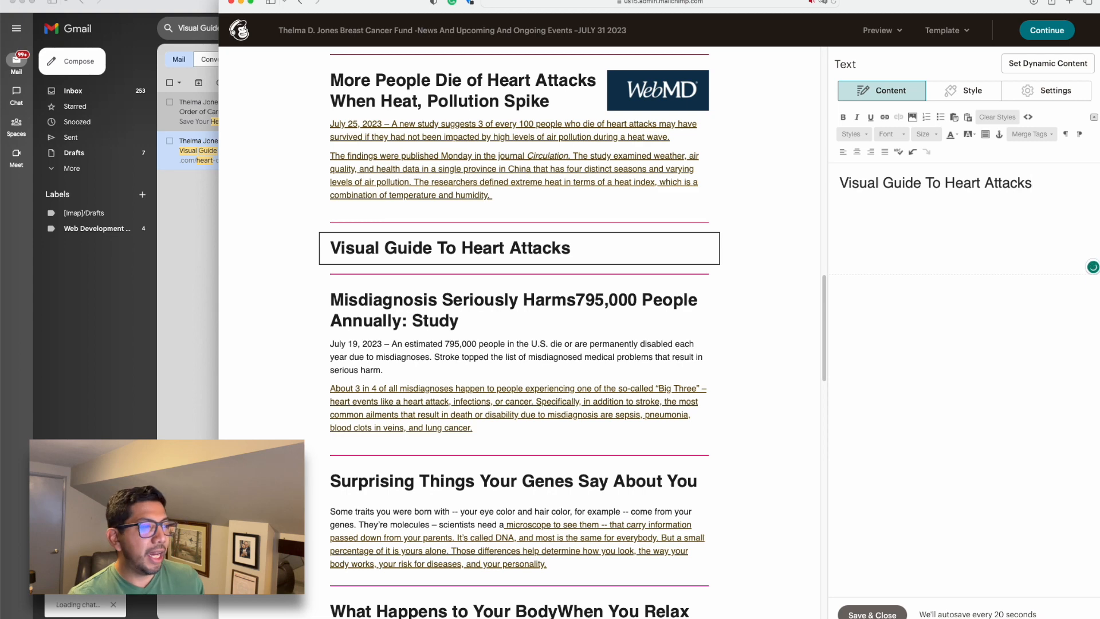
Step: Open the WebMD article linked in the "Visual Guide To Heart Attacks" message and copy its first two paragraphs
left_click(206, 226)
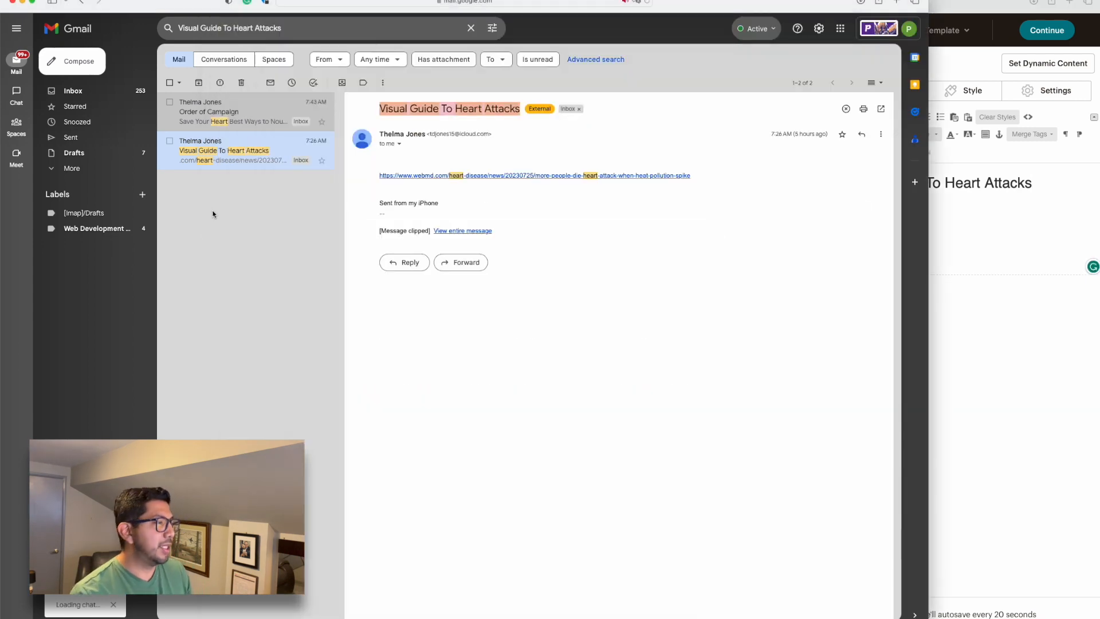
left_click(391, 178)
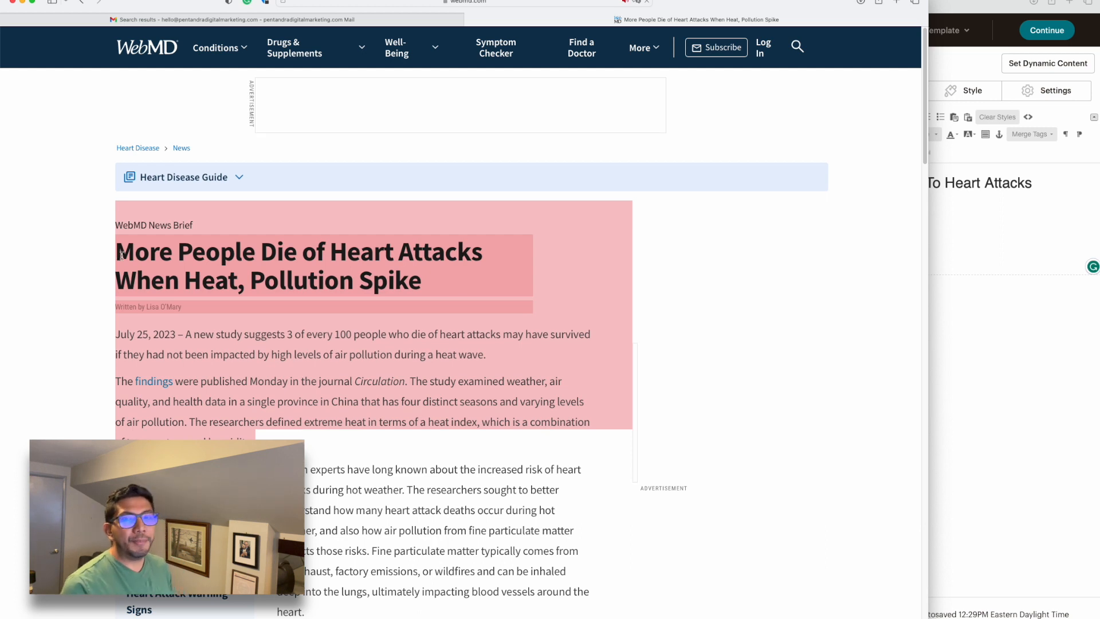
left_click(257, 403)
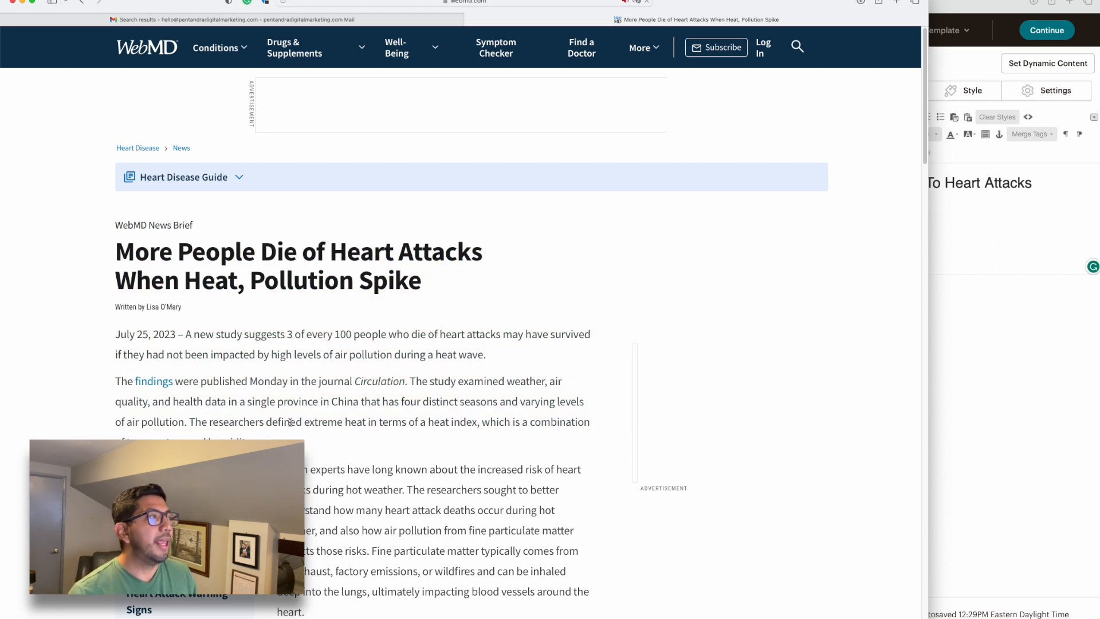
triple_click(117, 381)
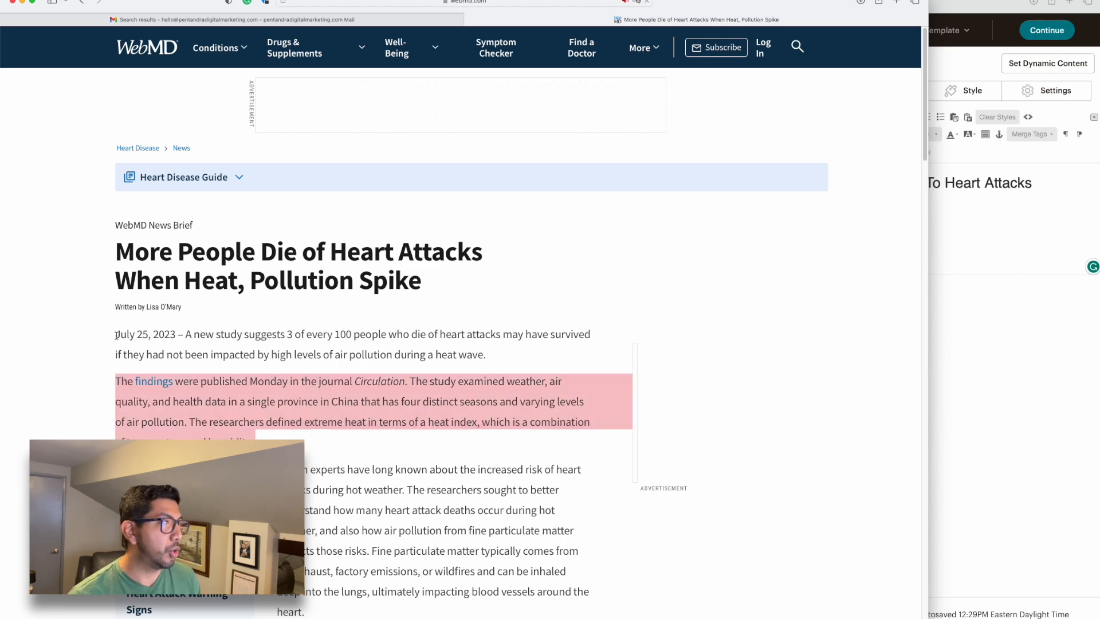
left_click(117, 335, "shift")
key("super+c")
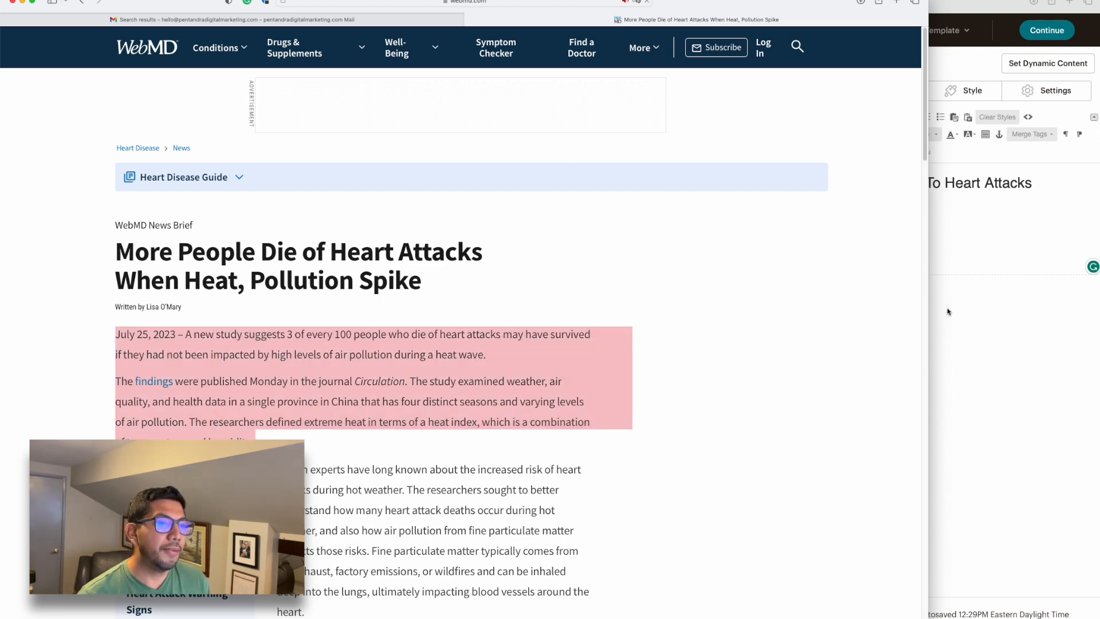
Step: Paste the copied article paragraphs below the "Visual Guide To Heart Attacks" heading in the Mailchimp text block
left_click(958, 255)
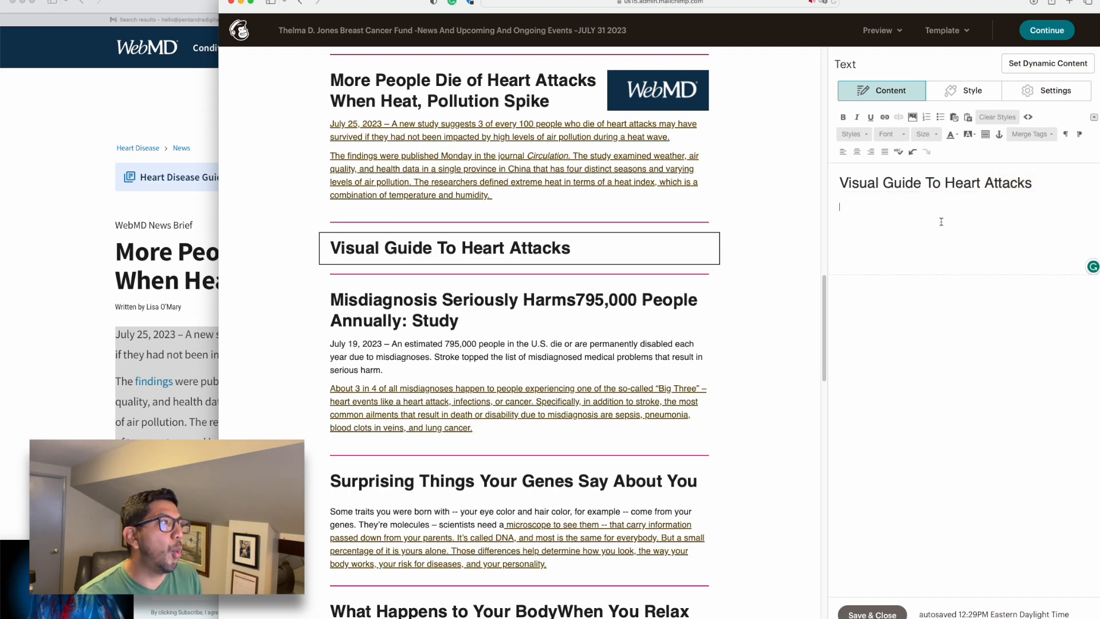
left_click(144, 360)
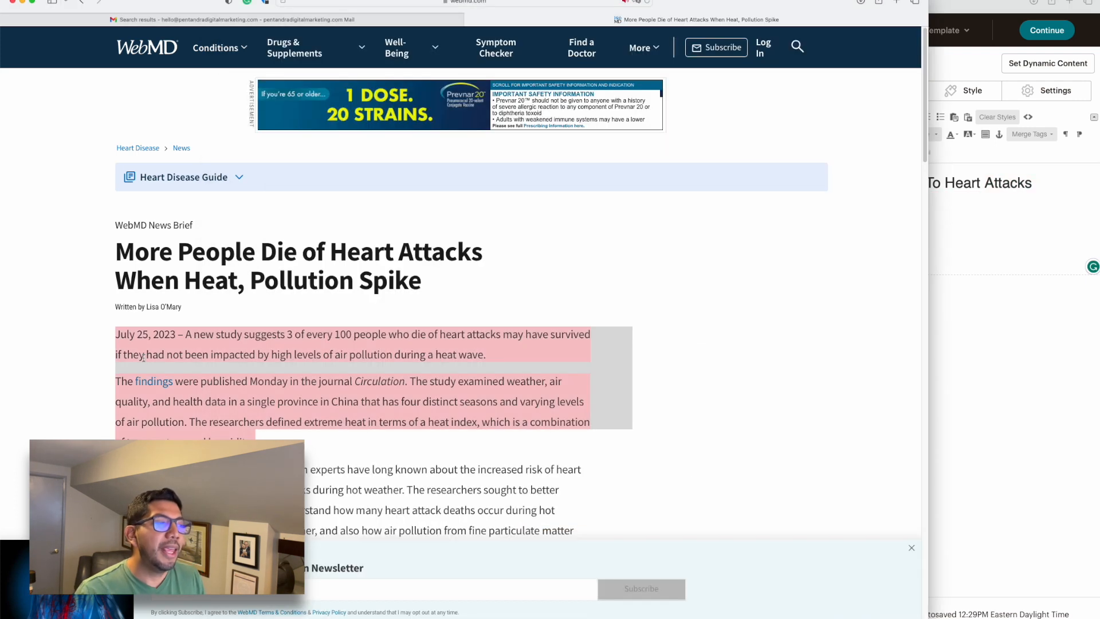
key("super+Tab")
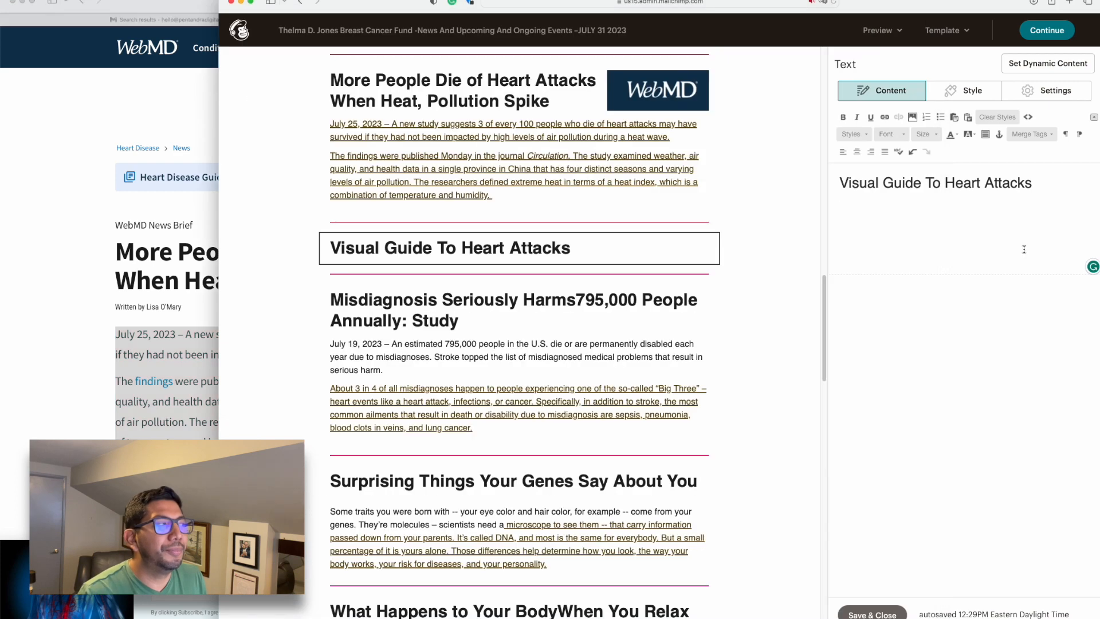
key("super+v")
key("super+Tab")
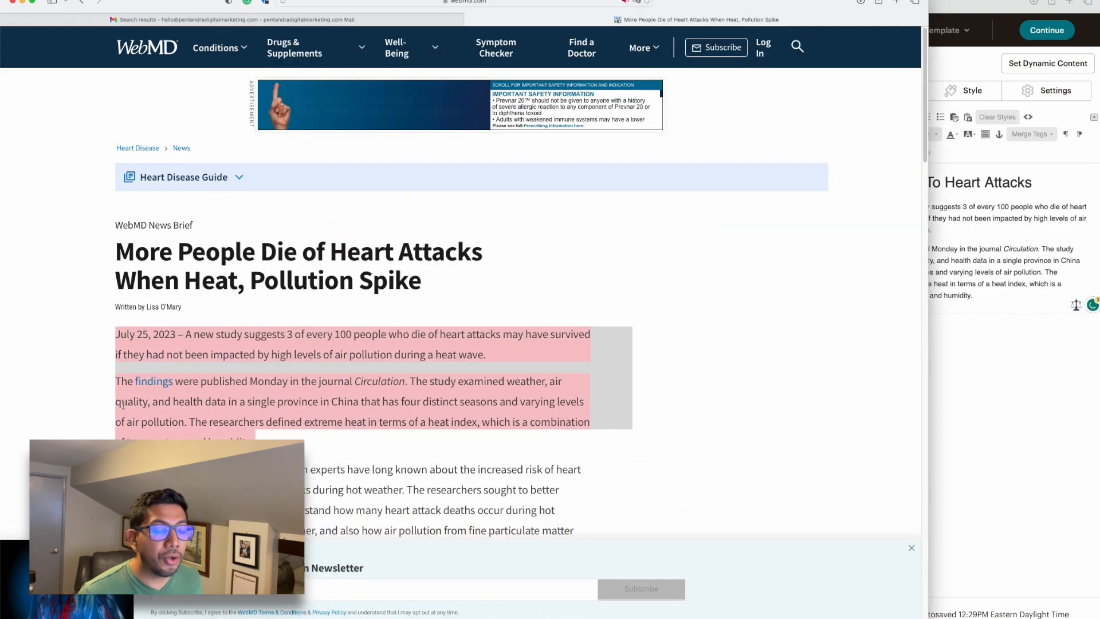
Step: Copy the WebMD article's web address and link the second paragraph of the "Visual Guide To Heart Attacks" block to it
scroll(802, 229, "down", 10)
key("super+Tab")
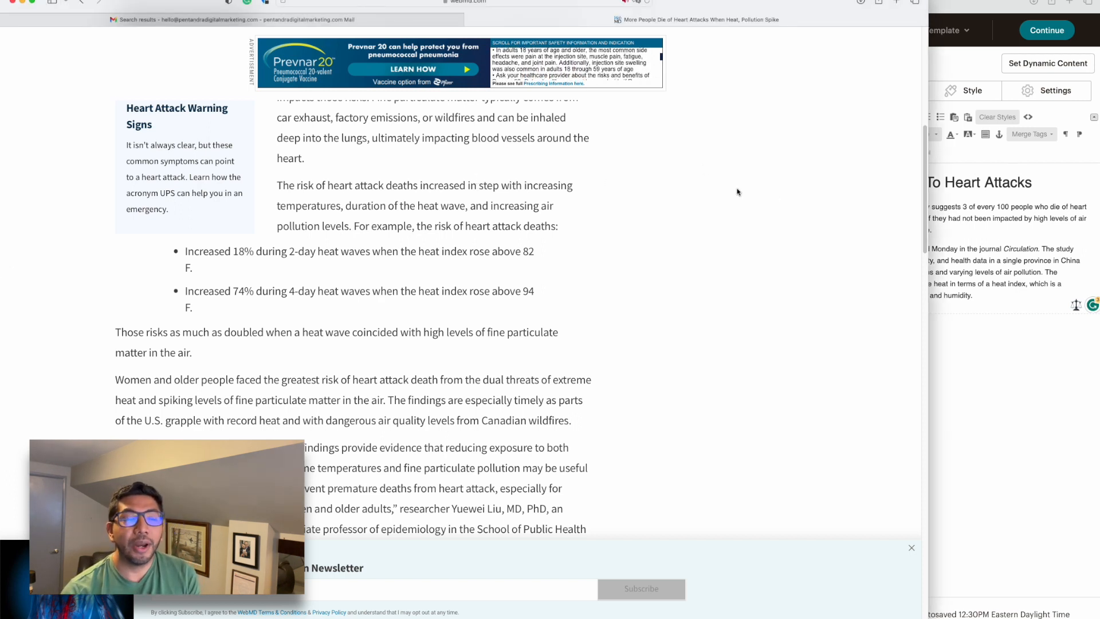
left_click(570, 3)
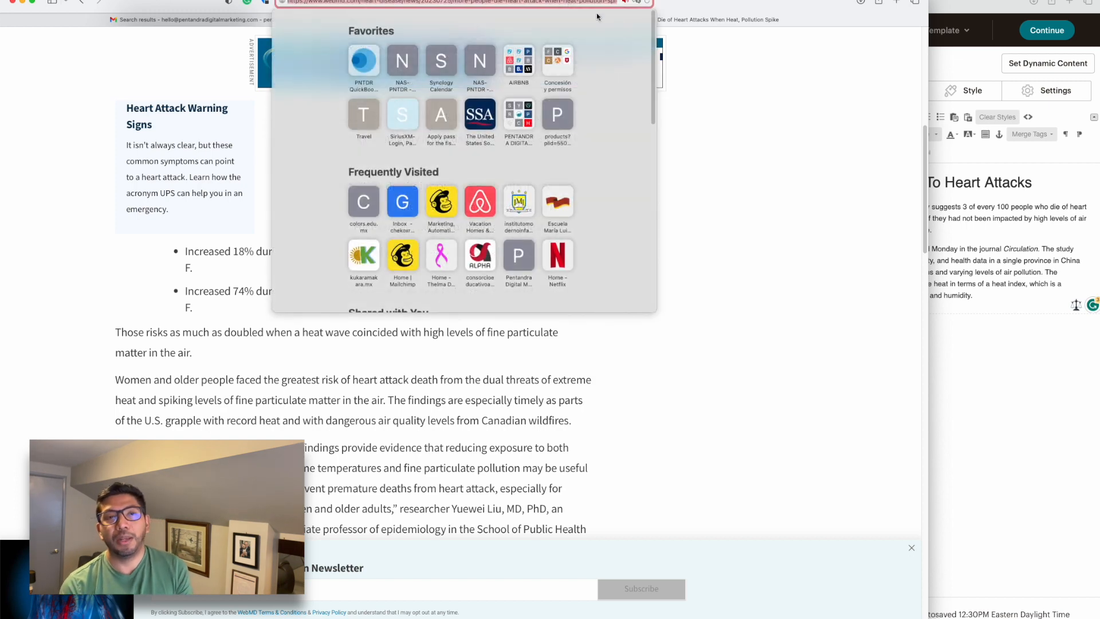
left_click(1020, 252)
left_click_drag(985, 295, 823, 246)
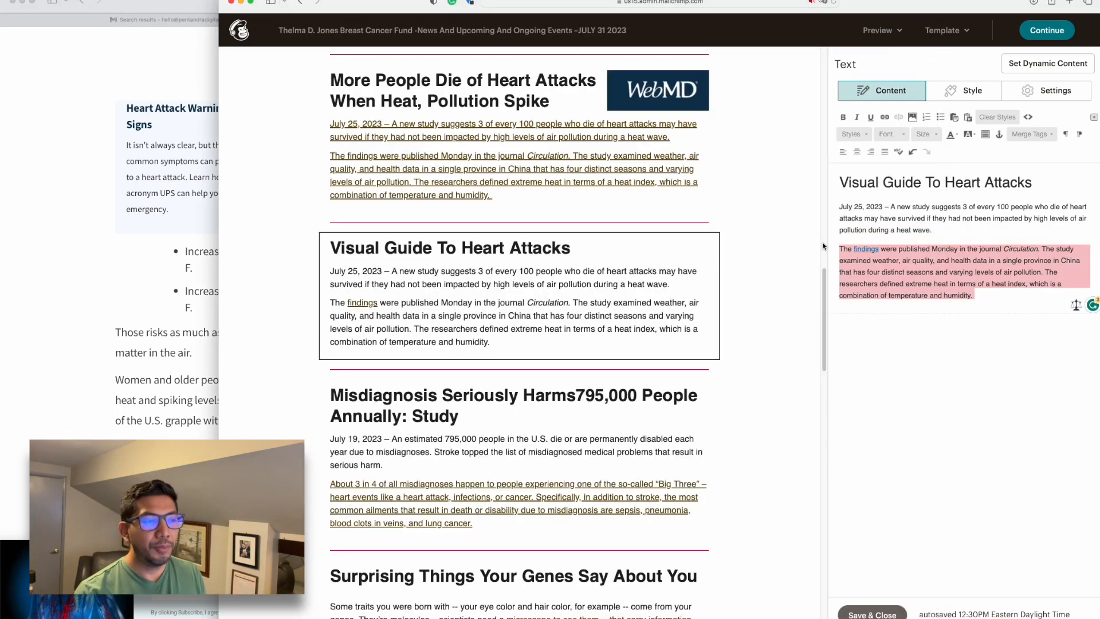
left_click(884, 117)
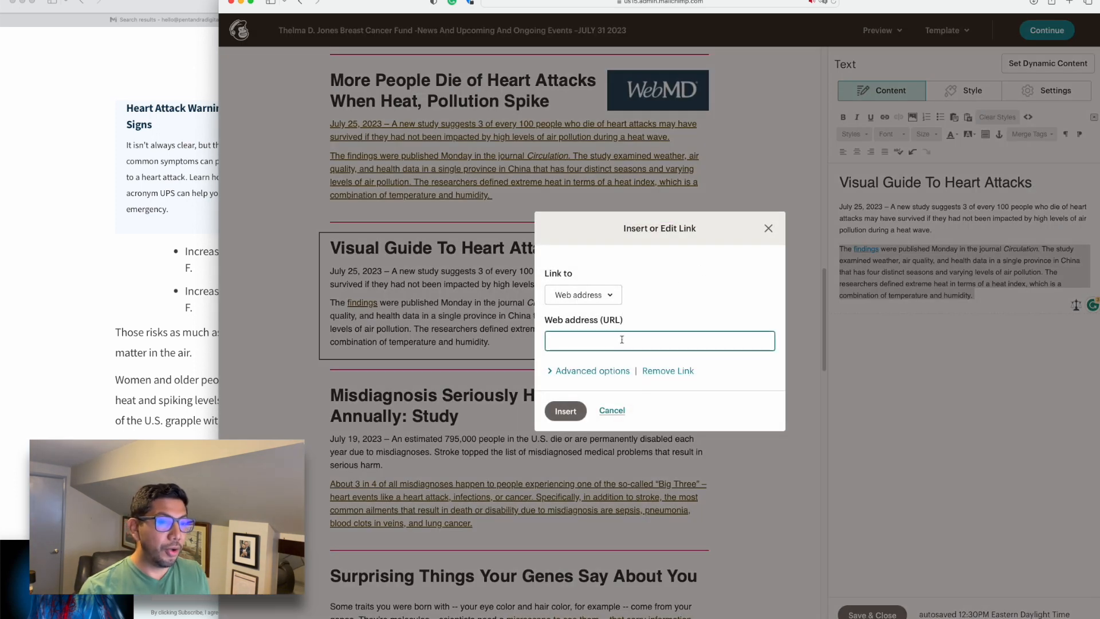
key("cmd+v")
left_click(582, 418)
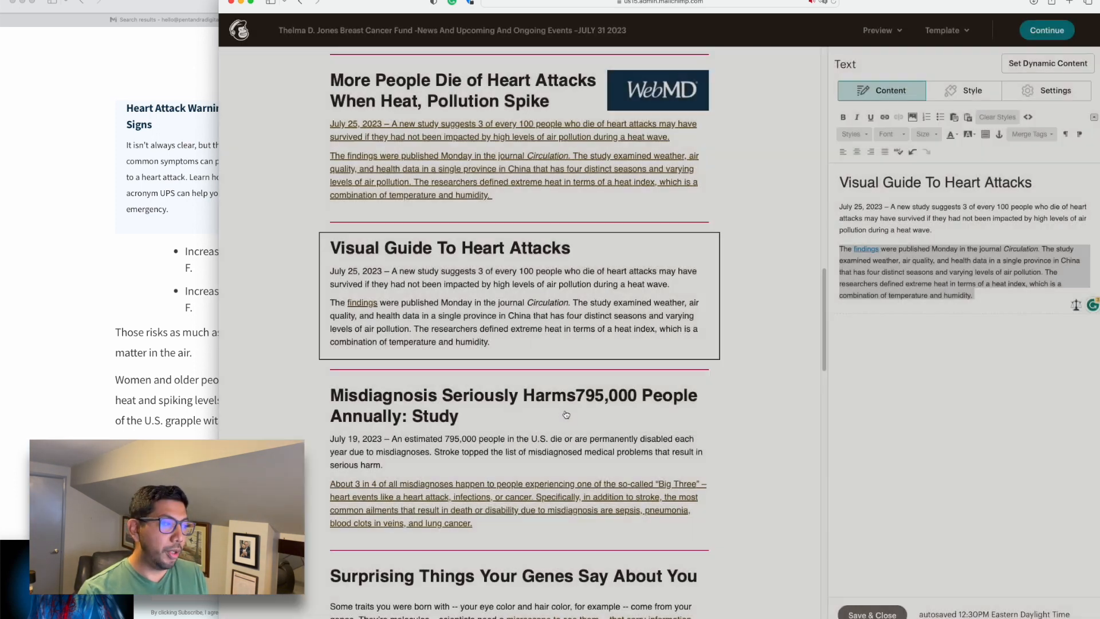
Step: Insert the WebMD logo image from the content studio in front of the "Visual Guide To Heart Attacks" heading
left_click(845, 183)
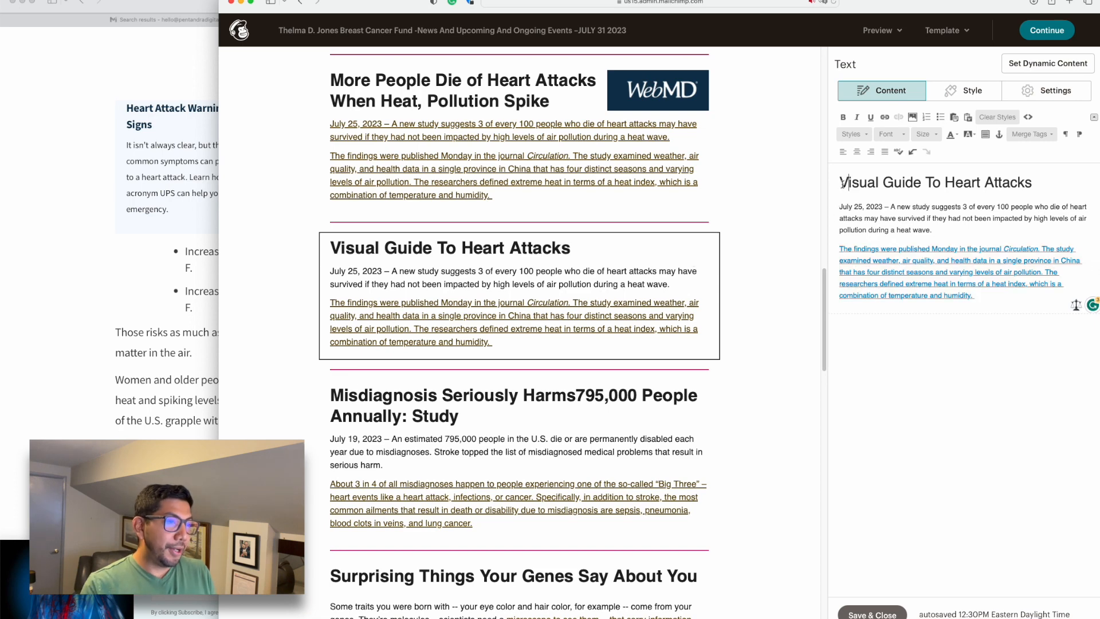
left_click(19, 266)
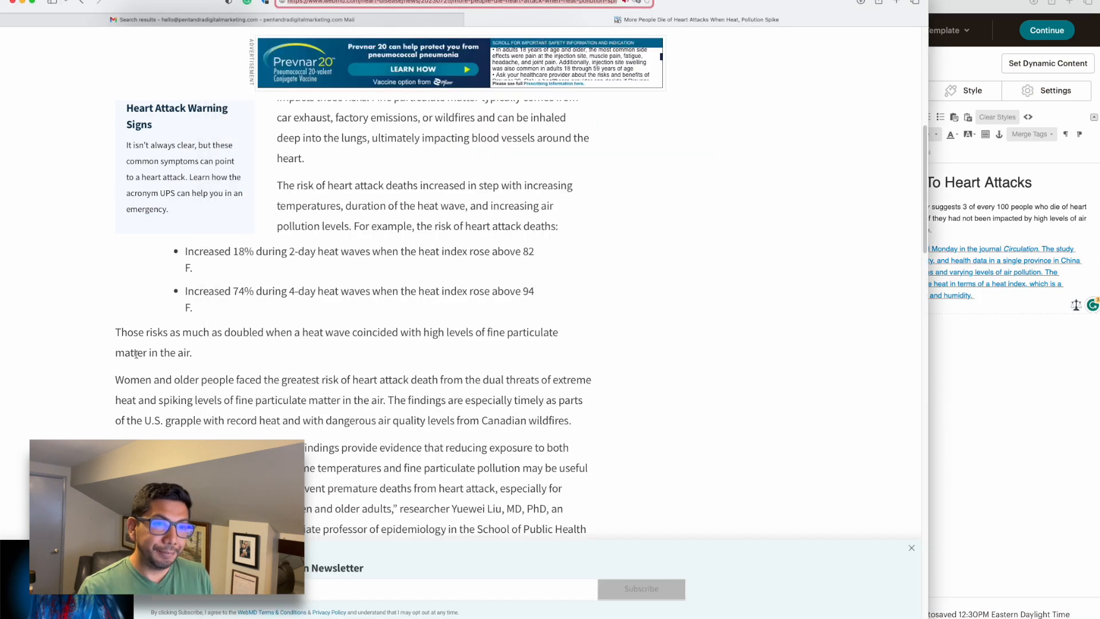
scroll(136, 355, "up", 10)
left_click(1047, 192)
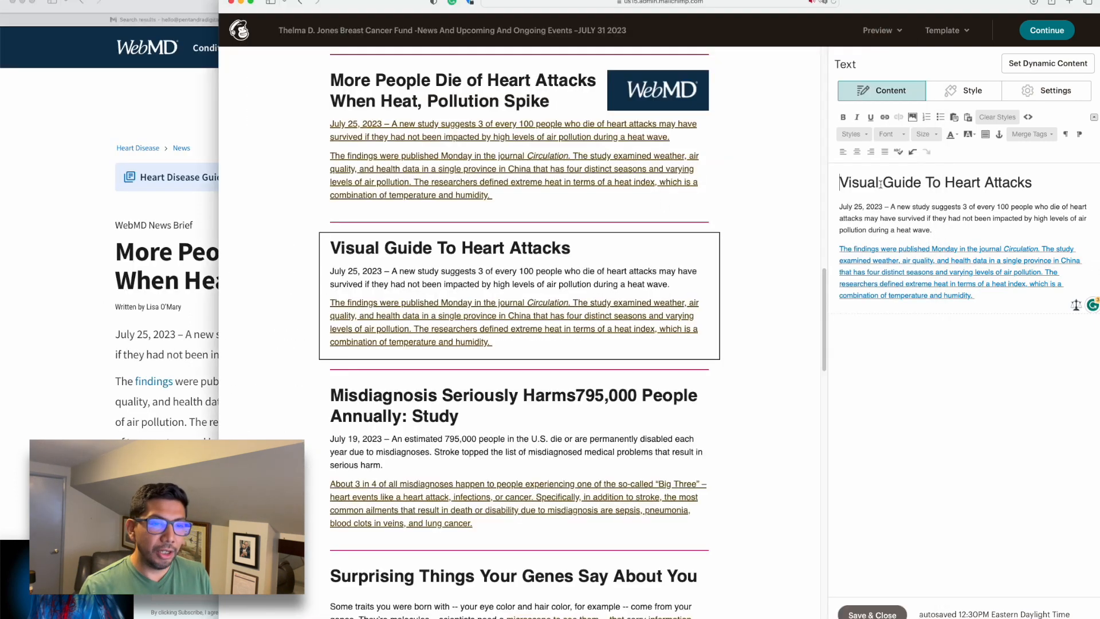
left_click(913, 117)
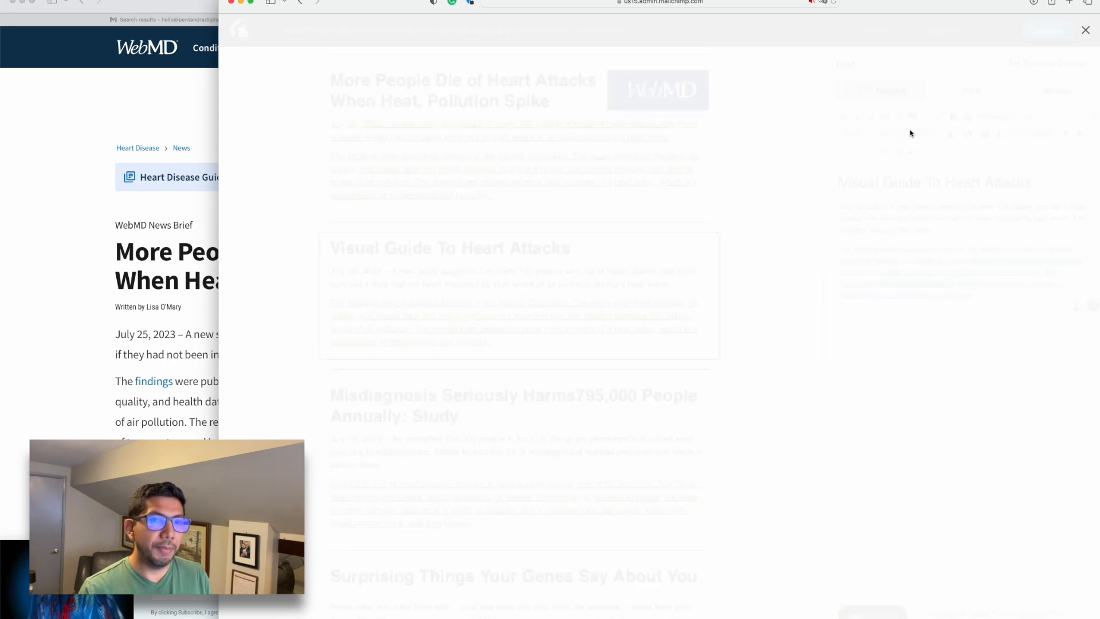
scroll(951, 403, "down", 3)
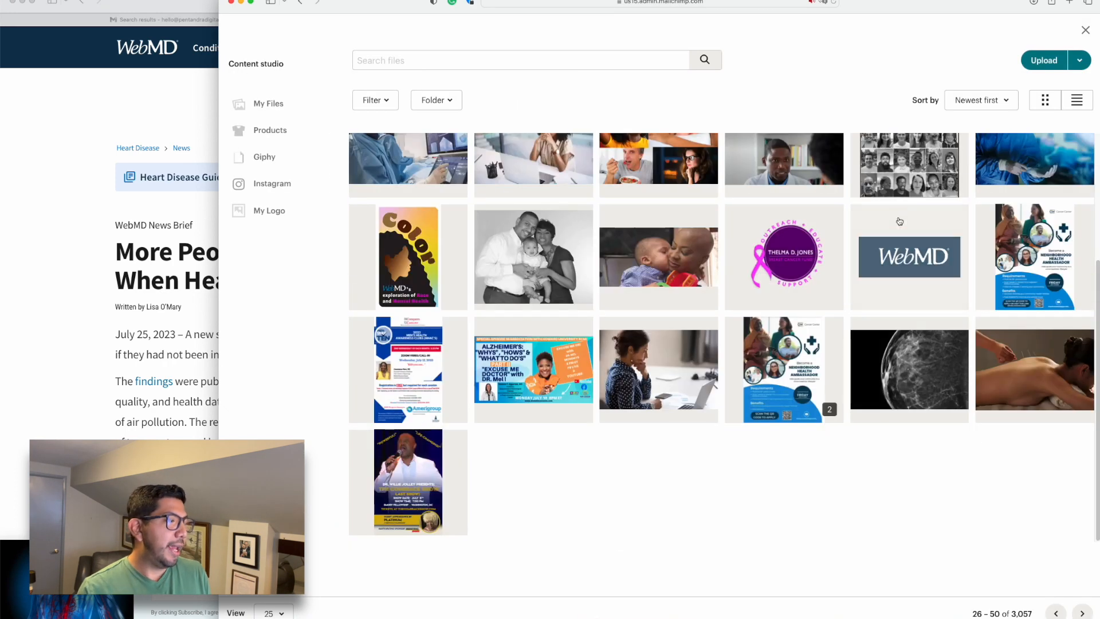
left_click(905, 264)
left_click(1069, 68)
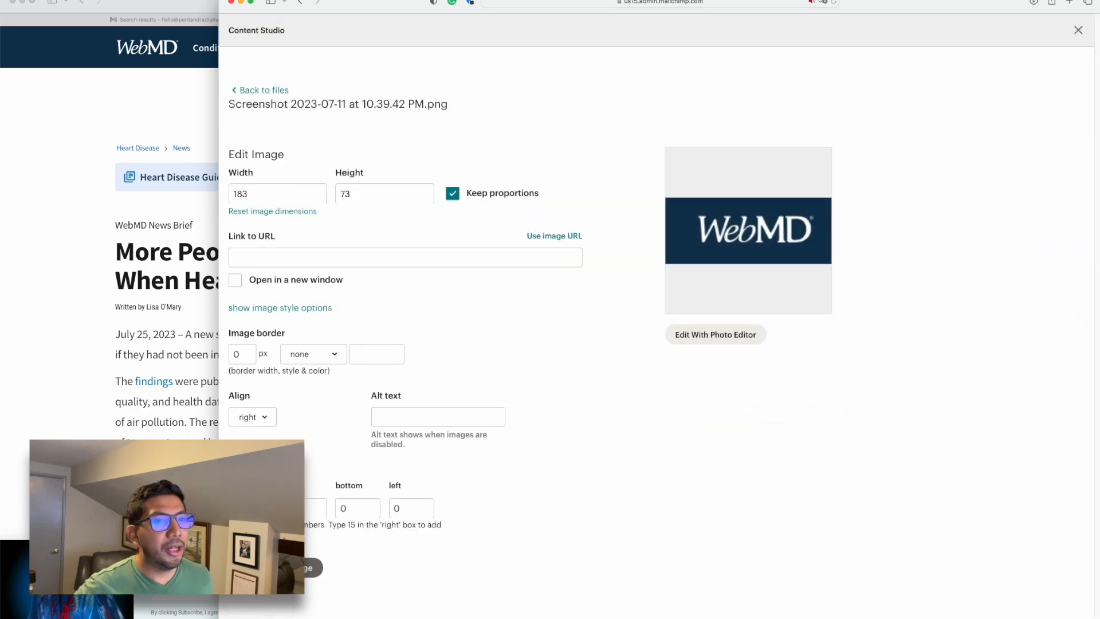
left_click(281, 568)
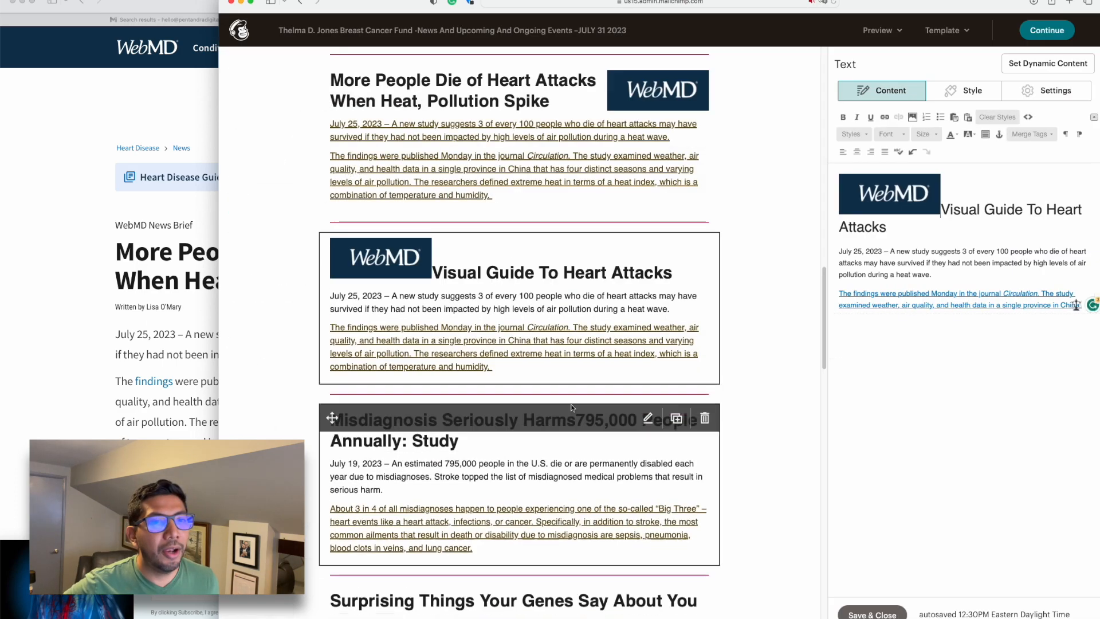
Step: Align the WebMD logo to the right of the "Visual Guide To Heart Attacks" text, then save and close the block
left_click(880, 185)
left_click(872, 152)
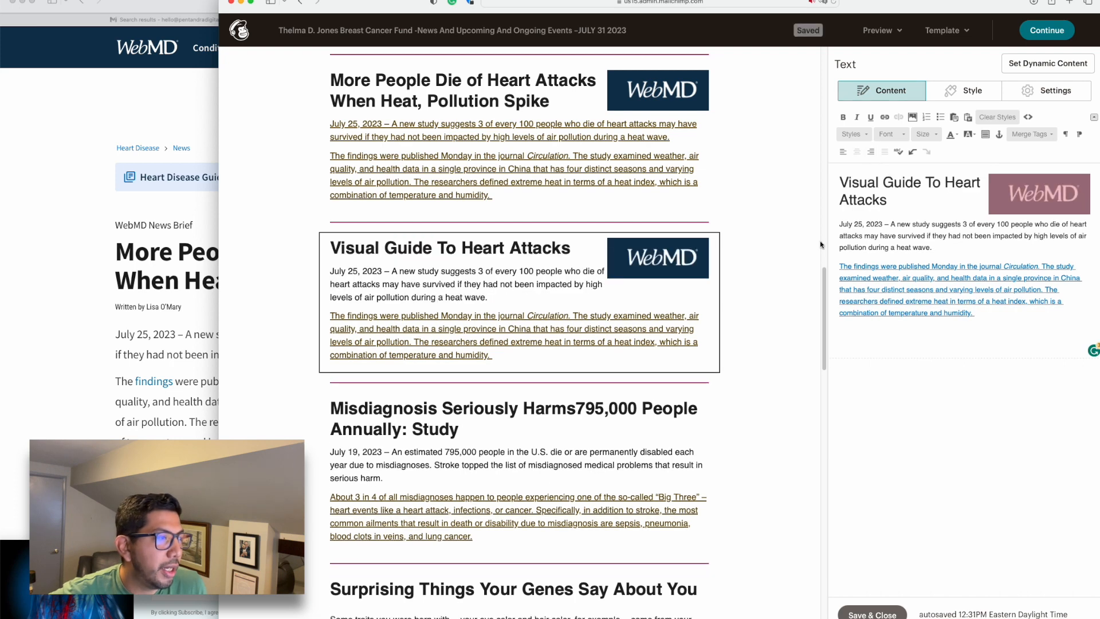
left_click(873, 613)
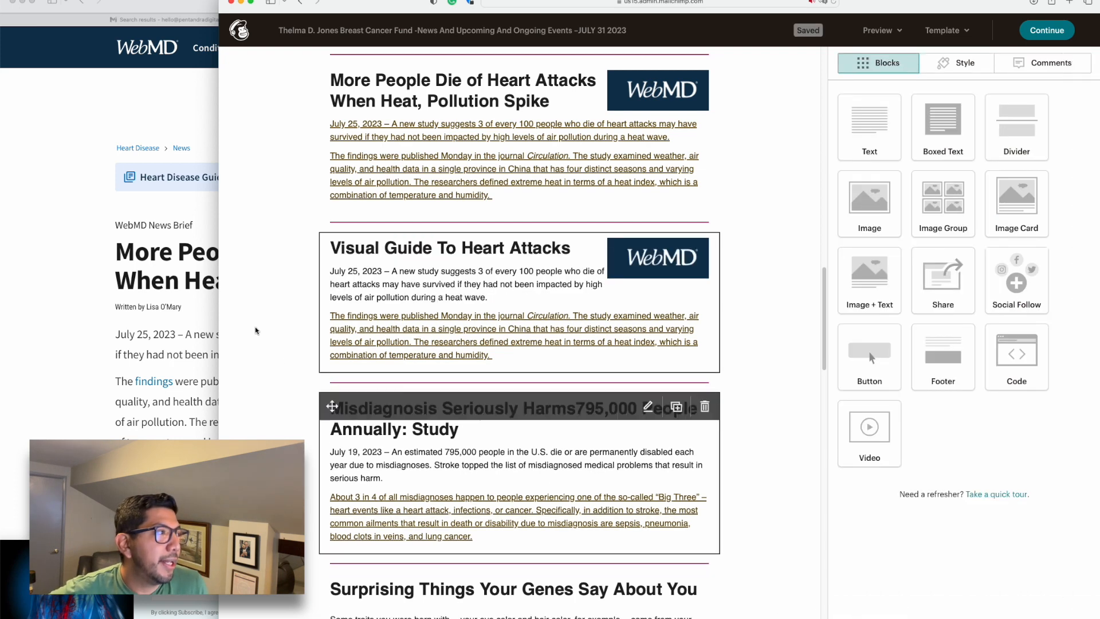
Step: Return to Gmail, check the "Order of Campaign" message, and open the "Protecting Your Eyes and Ears During the Summertime" message
left_click(161, 287)
key("super+w")
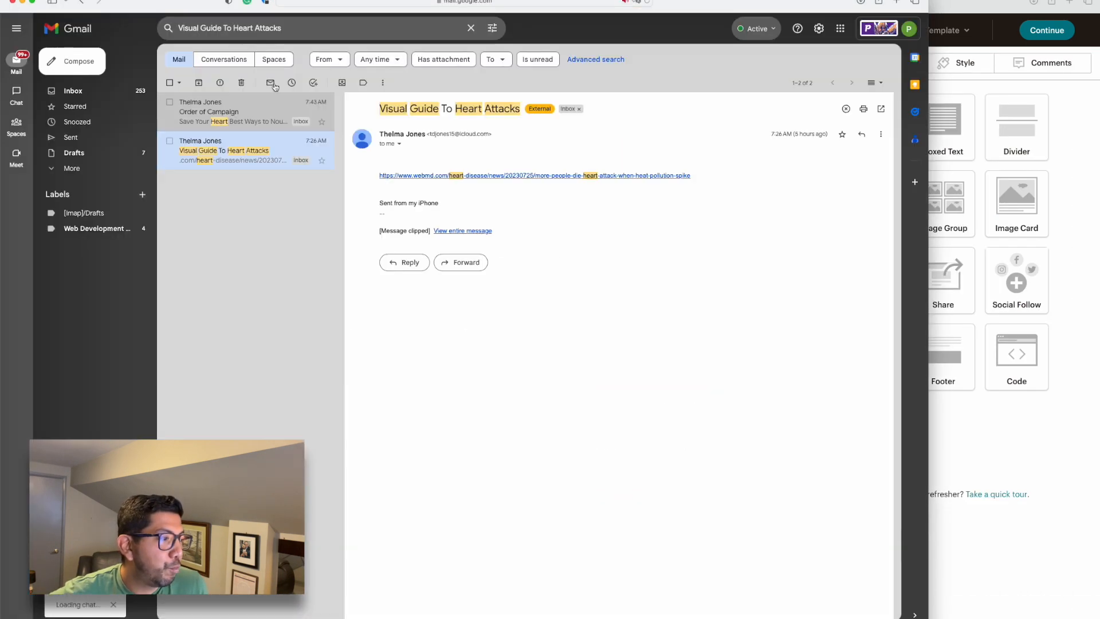
left_click(229, 112)
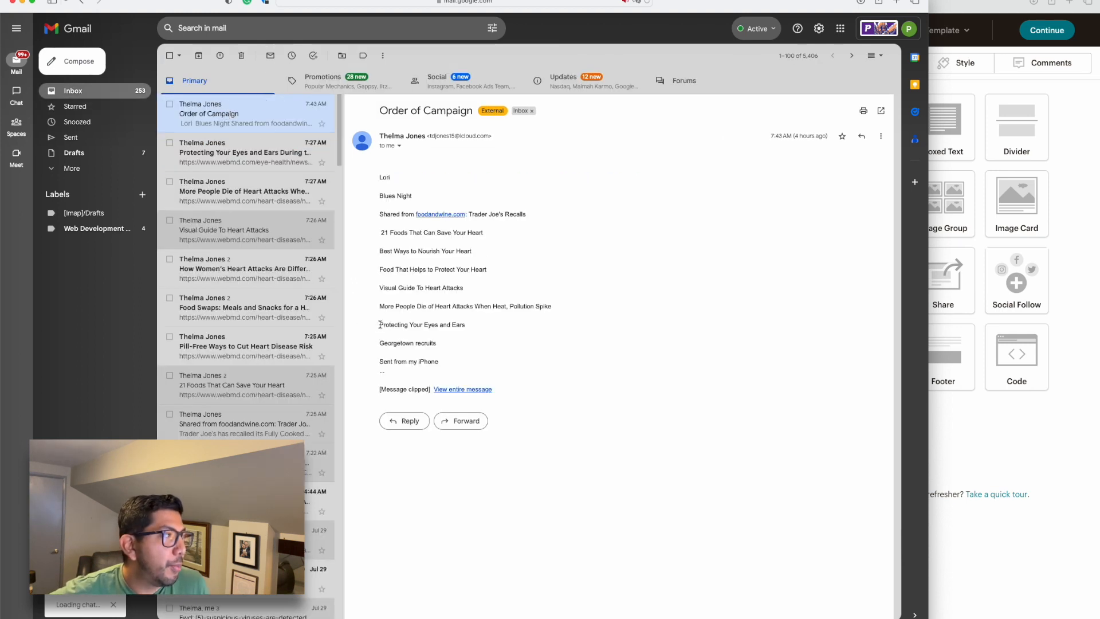
left_click(312, 151)
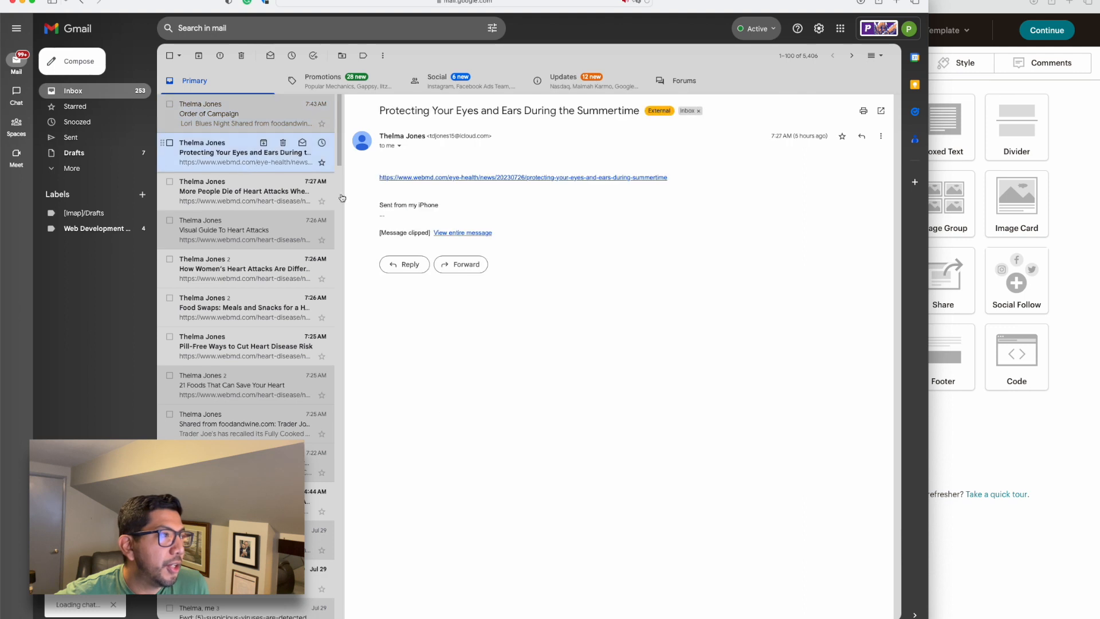
Step: Copy the subject line "Protecting Your Eyes and Ears During the Summertime" and open the message's WebMD article link
left_click_drag(379, 110, 638, 114)
key("super+c")
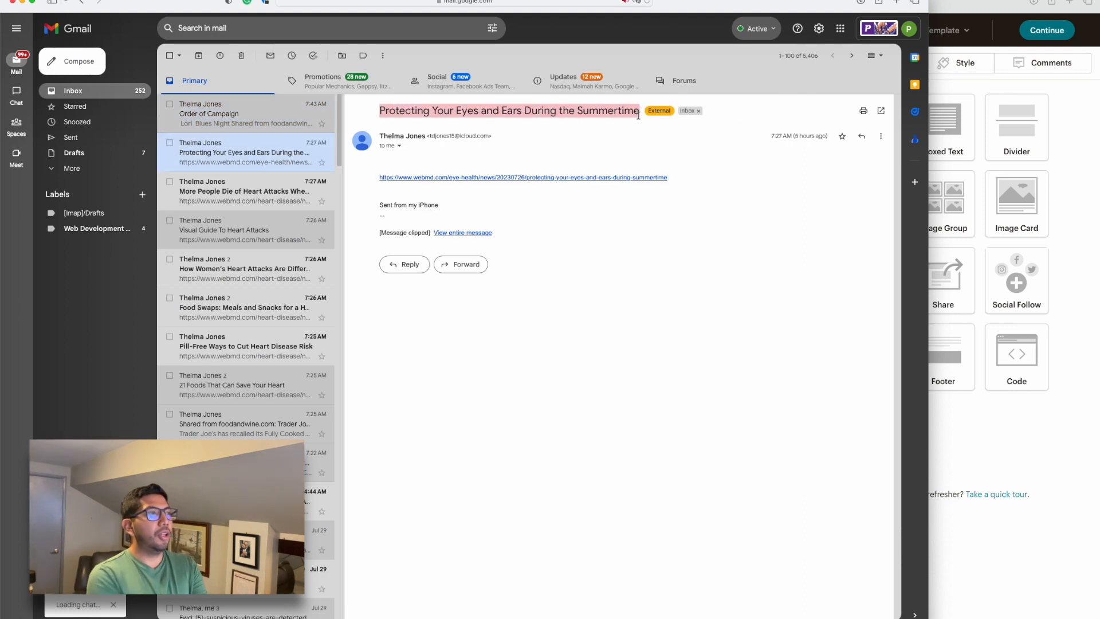
left_click(545, 187)
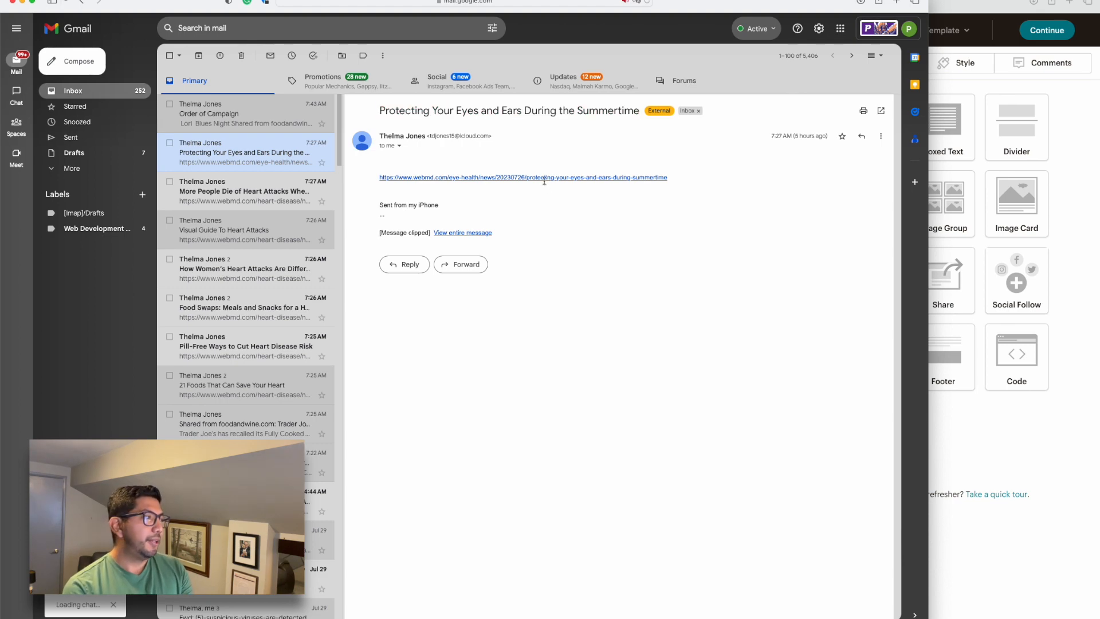
left_click(545, 179)
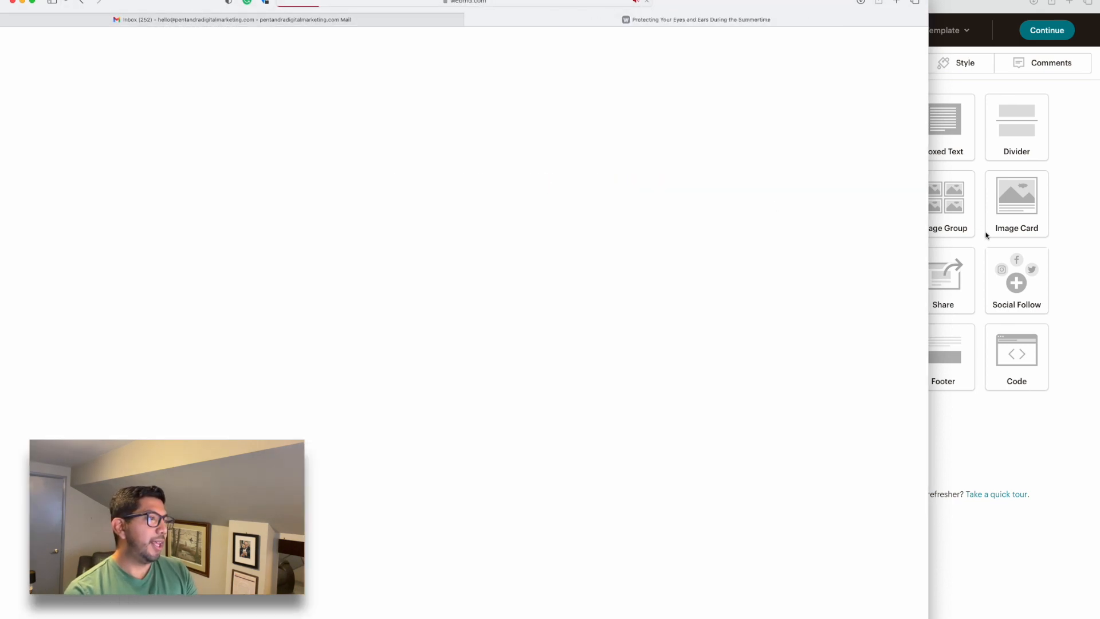
Step: Switch to Mailchimp and delete the old "Misdiagnosis Seriously Harms 795,000 People Annually: Study" block
left_click(988, 235)
scroll(694, 372, "down", 3)
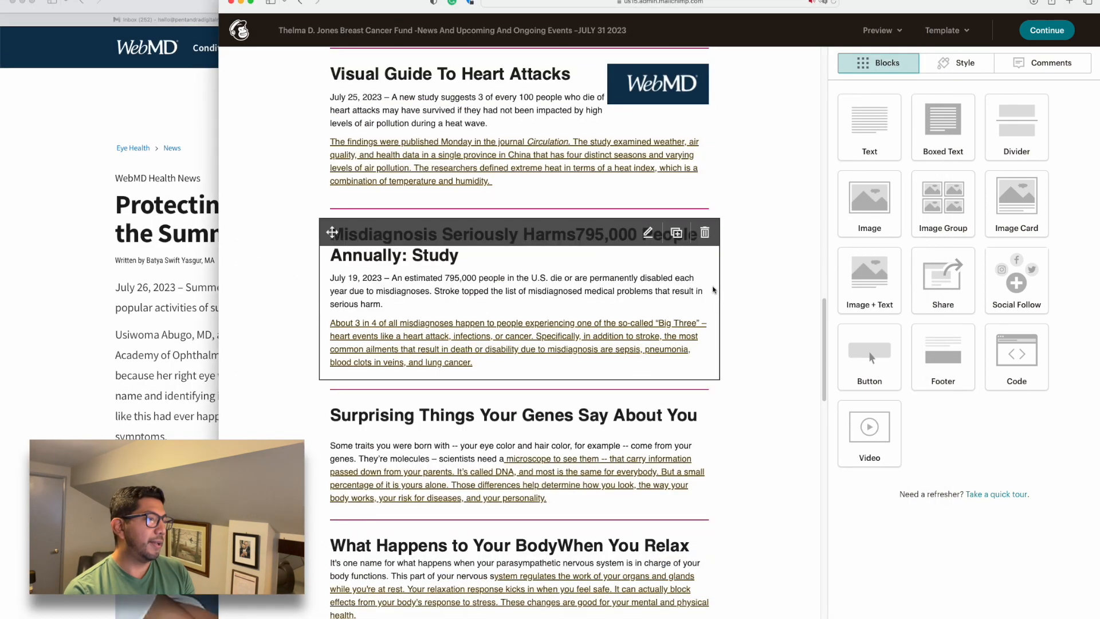
left_click(704, 239)
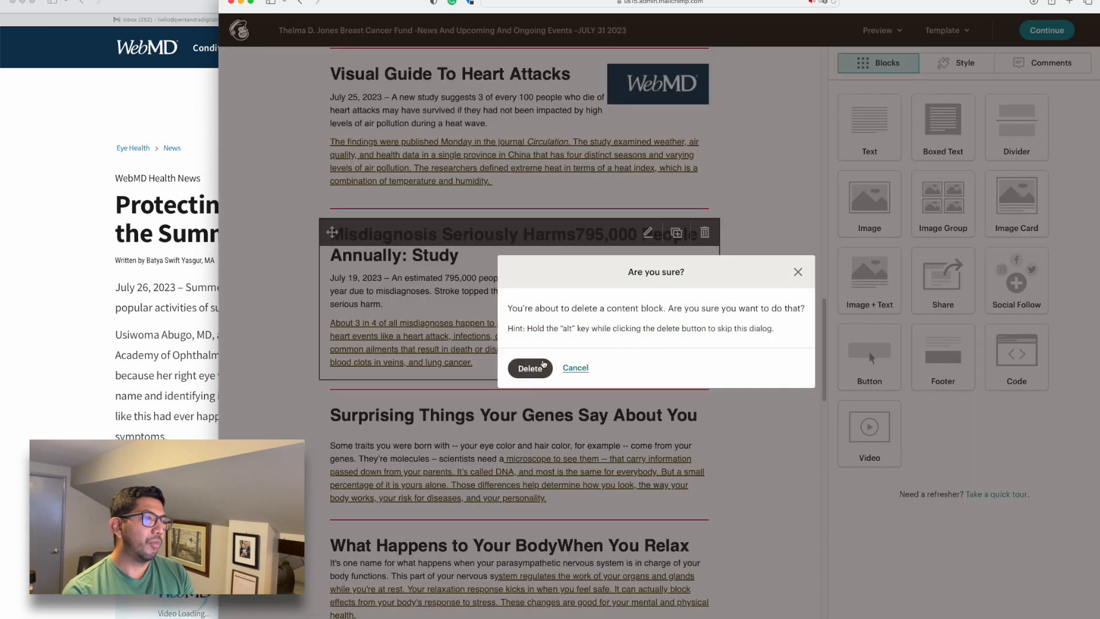
left_click(543, 365)
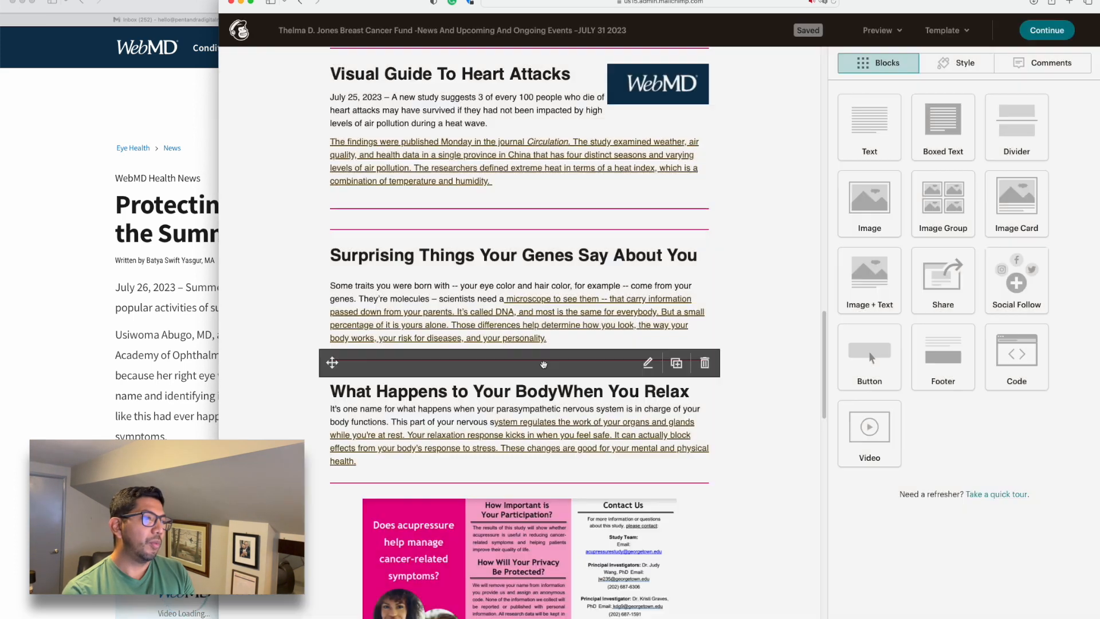
Step: Add a text block below the "Visual Guide To Heart Attacks" block containing "Protecting Your Eyes and Ears During the Summertime" styled as heading 1
left_click_drag(868, 121, 760, 272)
left_click_drag(702, 230, 704, 230)
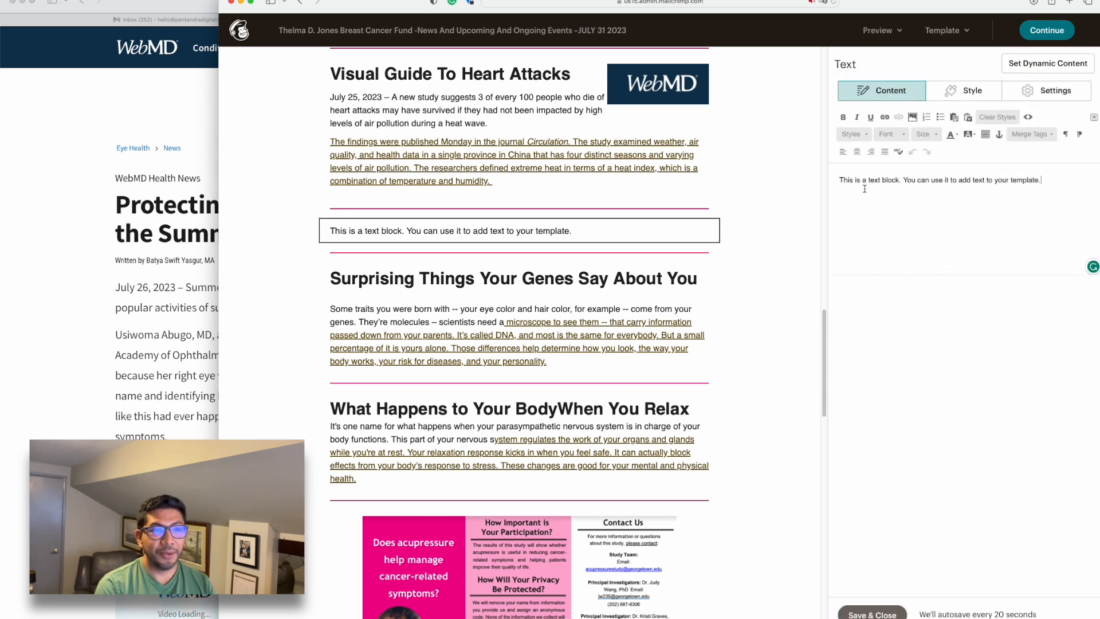
key("super+a")
key("super+v")
key("super+a")
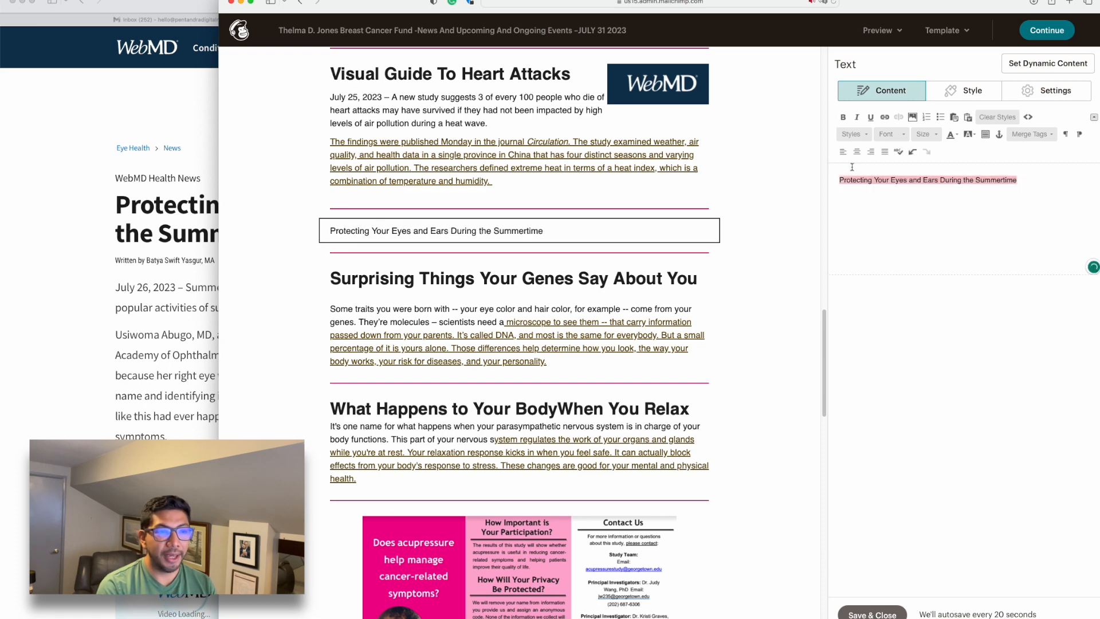
left_click(865, 135)
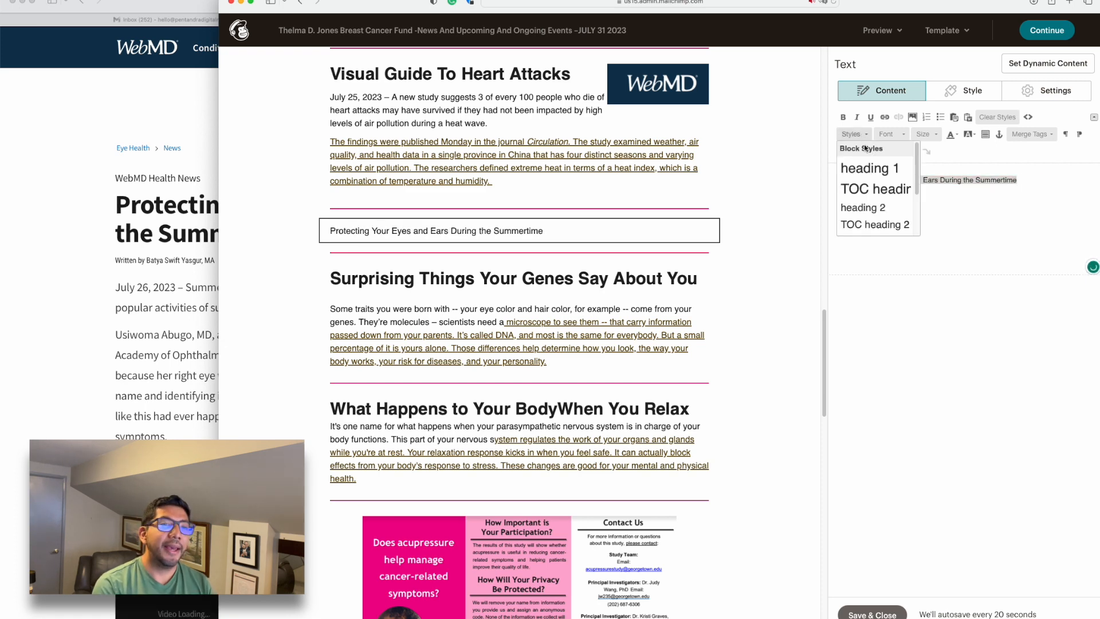
left_click(870, 174)
left_click(854, 258)
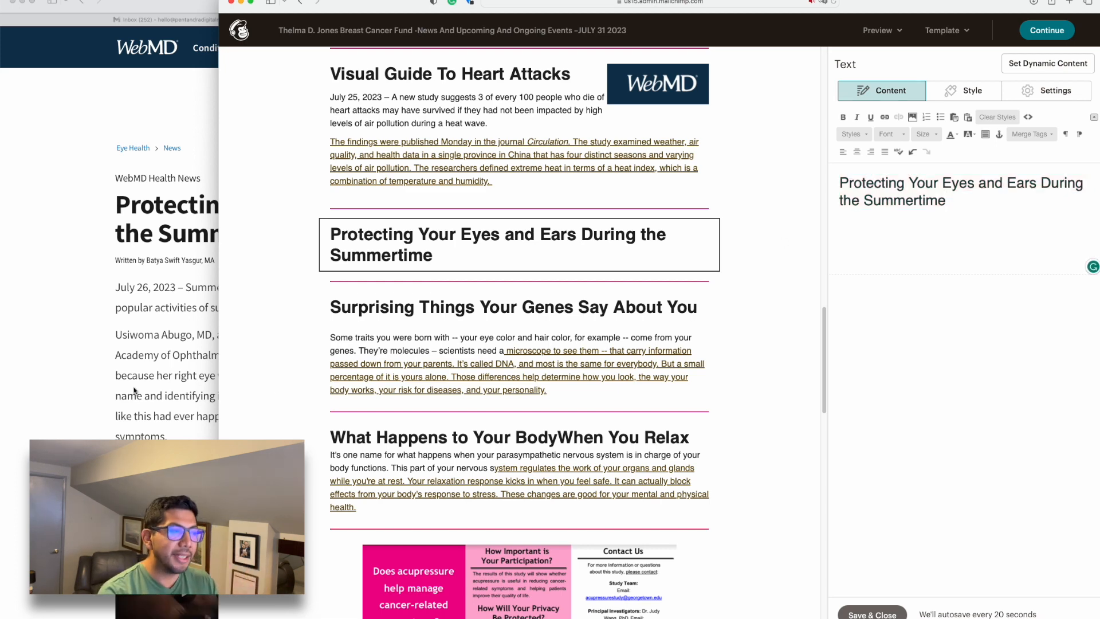
Step: Copy the first two paragraphs of the WebMD article into the text block below the "Protecting Your Eyes and Ears During the Summertime" heading
left_click(193, 407)
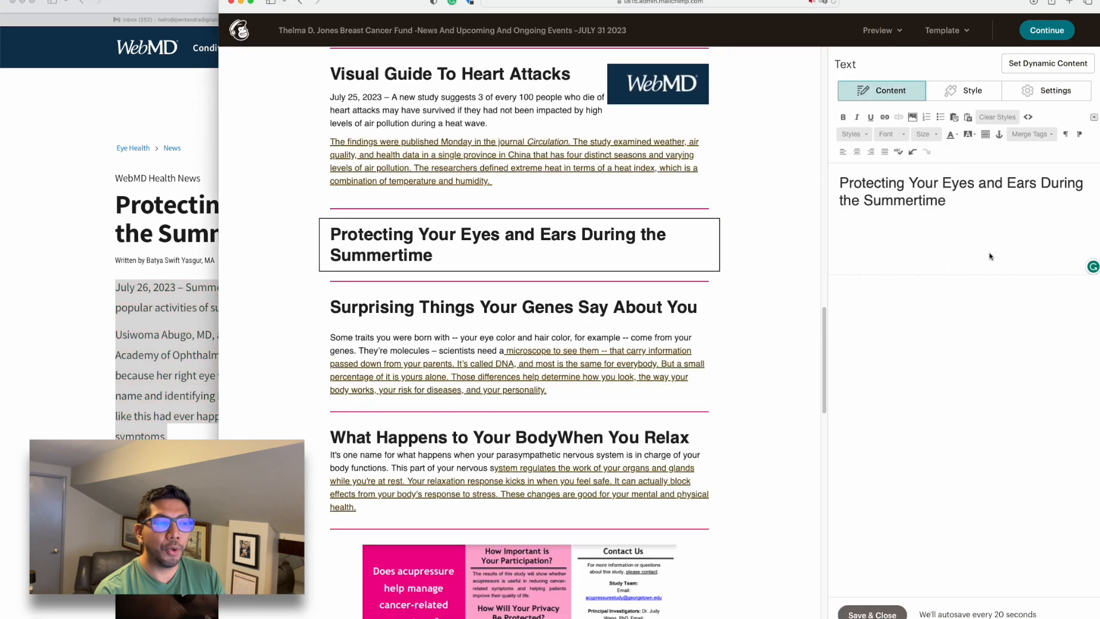
left_click(951, 247)
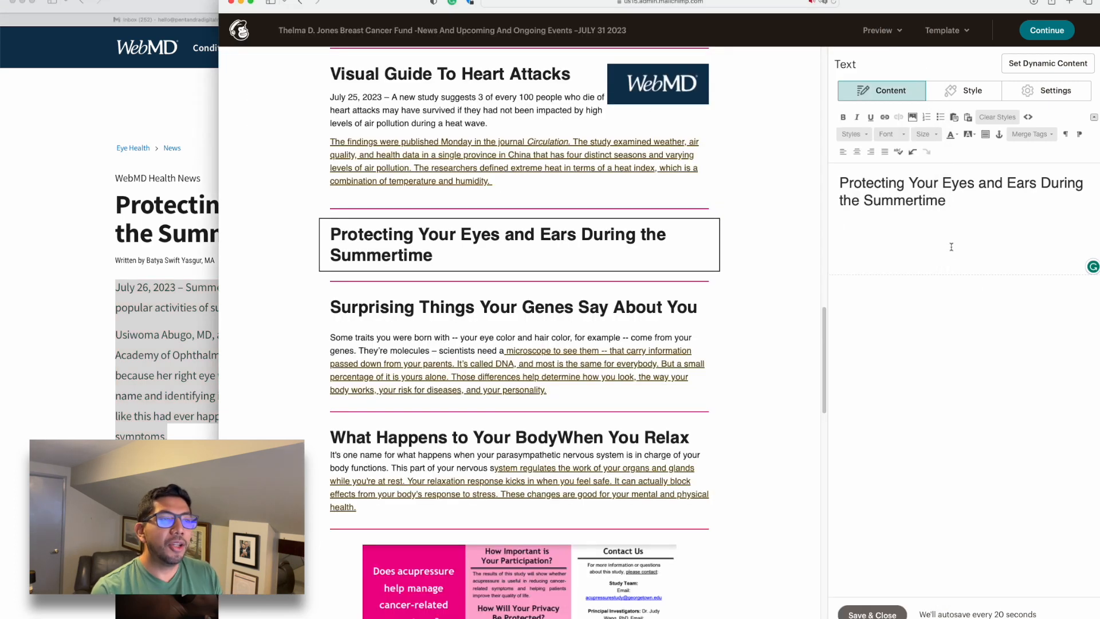
type("July 26, 2023 – Summer is a time of fun and enjoyment, vacations, camp, and family trips. But many popular activities of summer, such as swimming, can have safety risks, especially to the eyes and ears. Usiwoma Abugo, MD, an ophthalmologist in Norfolk, VA, and a spokesperson for the American Academy of Ophthalmology, shares the story of \"Linda,\" 16-year-old who recently consulted her because her right eye was red, irritated, and severely painful in sunlight. (Abugo changed the patient’s name and identifying information to protect her privacy.) Linda had no history of trauma, and nothing like this had ever happened to her before. She also had no illnesses that could account for these symptoms.")
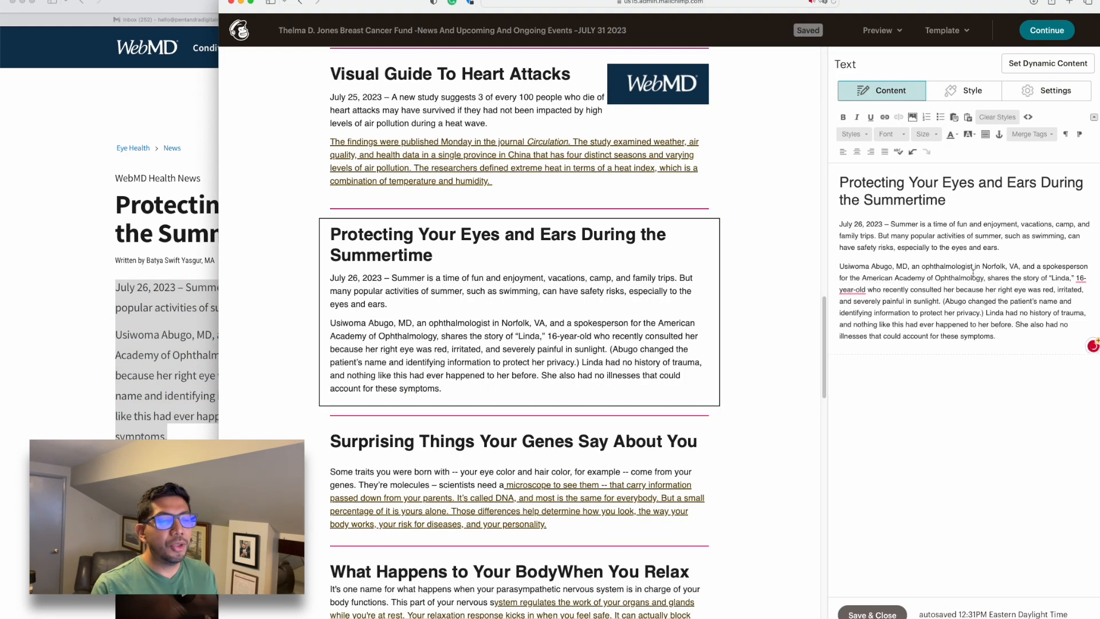
left_click(209, 306)
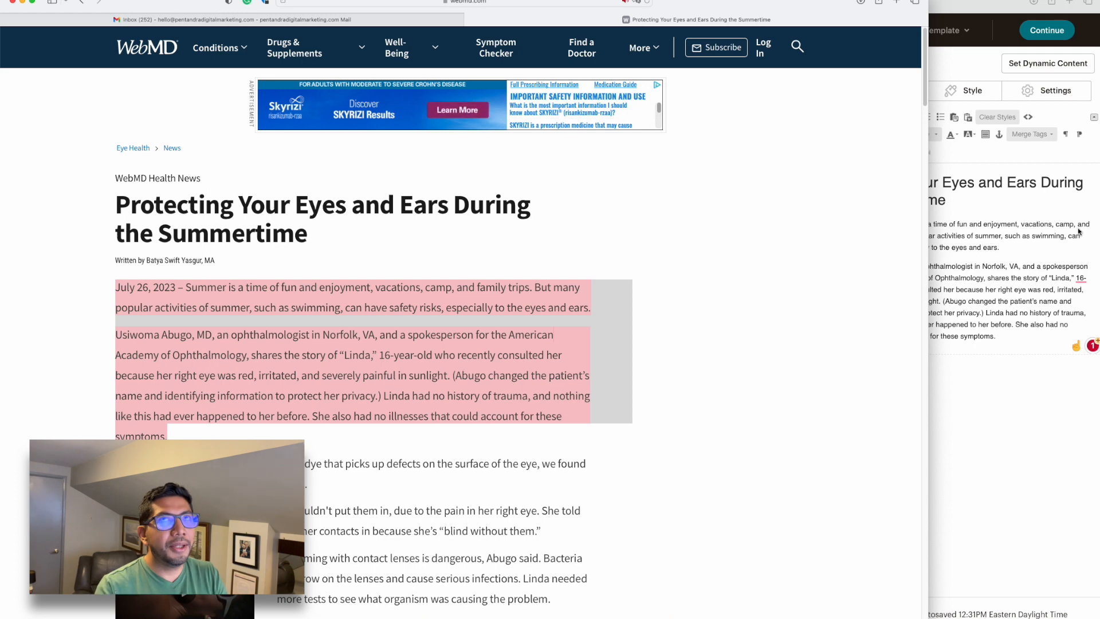
left_click(1042, 240)
Step: Insert the existing WebMD logo from the content studio in front of the "Protecting Your Eyes and Ears During the Summertime" heading
left_click(840, 179)
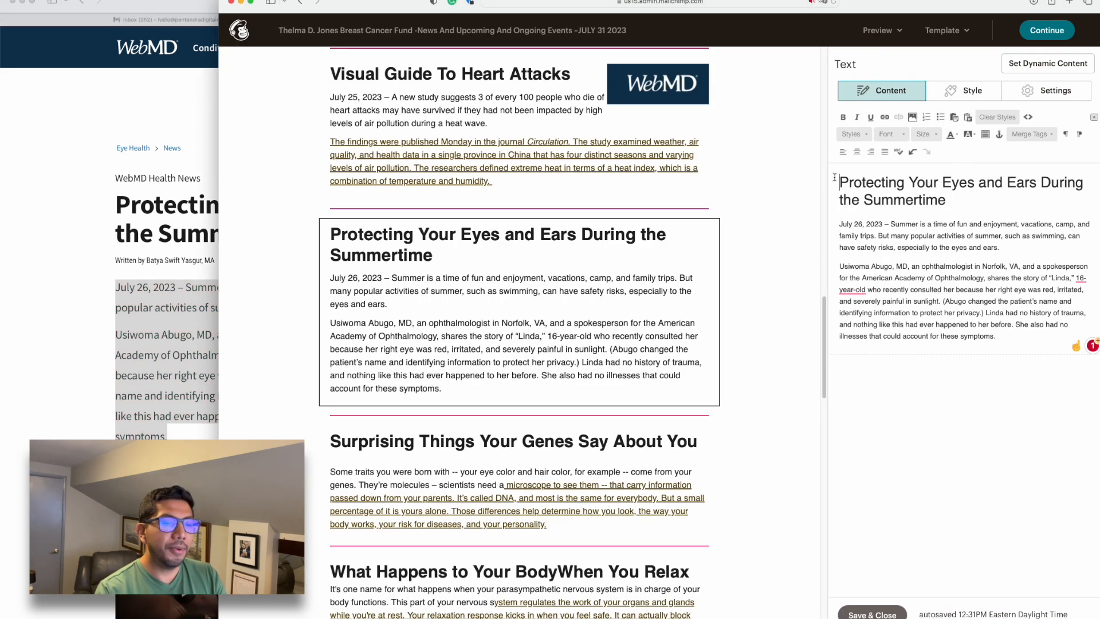
left_click(912, 118)
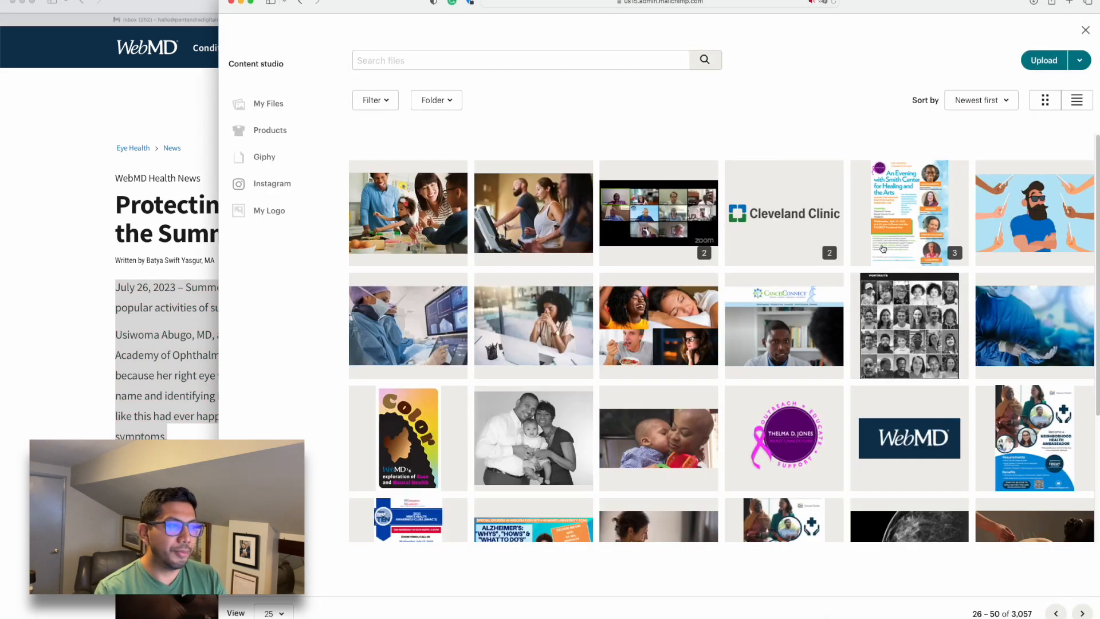
left_click(913, 438)
left_click(1070, 65)
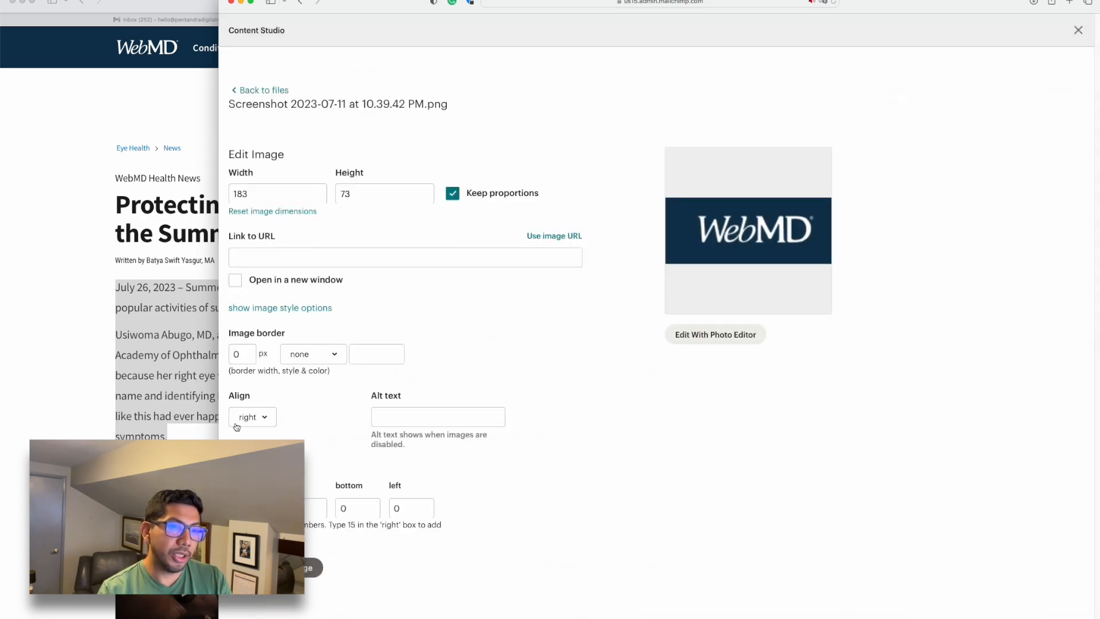
left_click(292, 568)
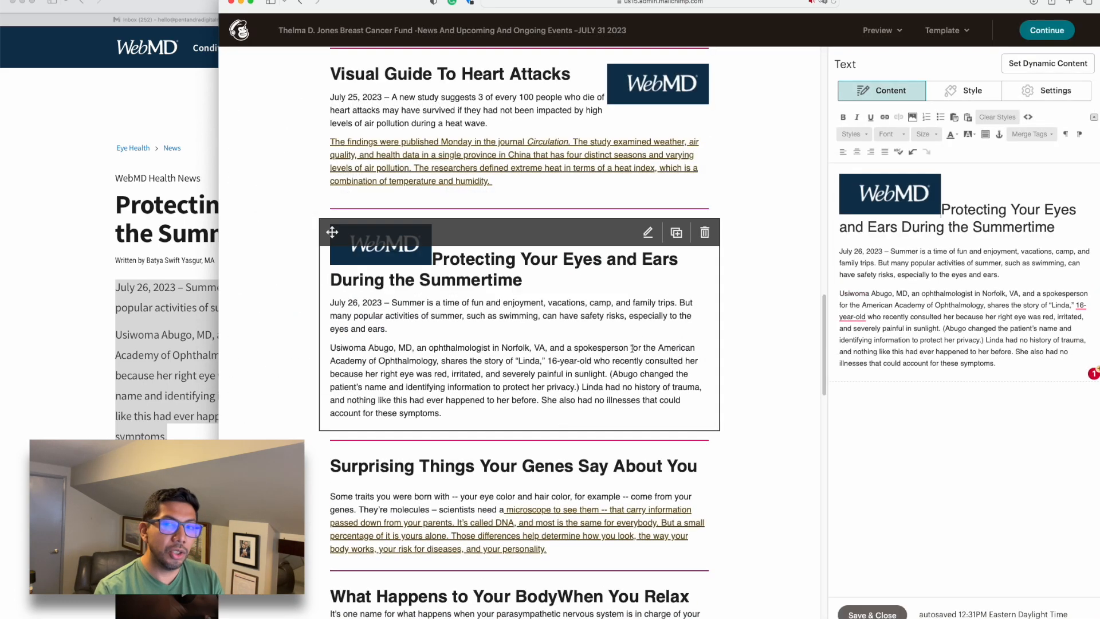
Step: Align the WebMD logo to the right of the "Protecting Your Eyes and Ears" heading, and save and close the block
left_click(872, 181)
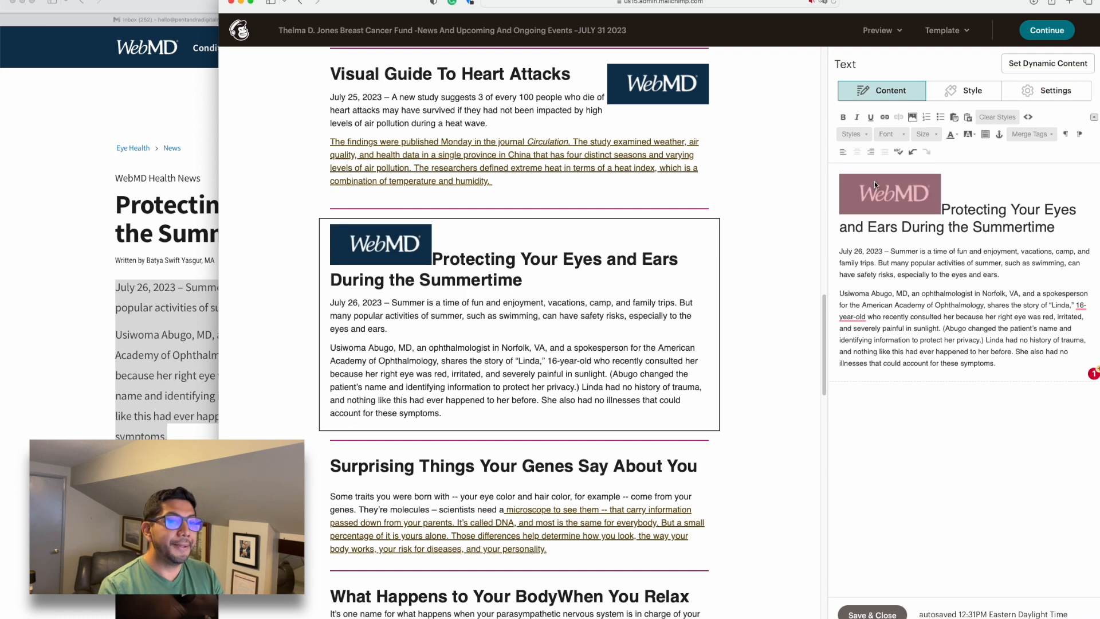
left_click(872, 152)
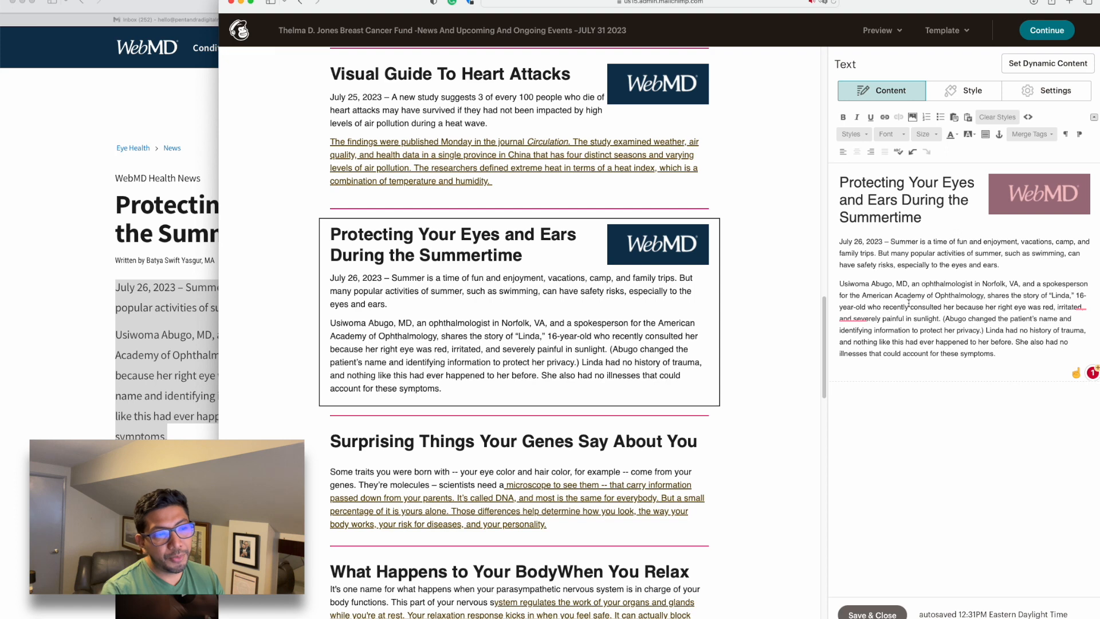
left_click(905, 372)
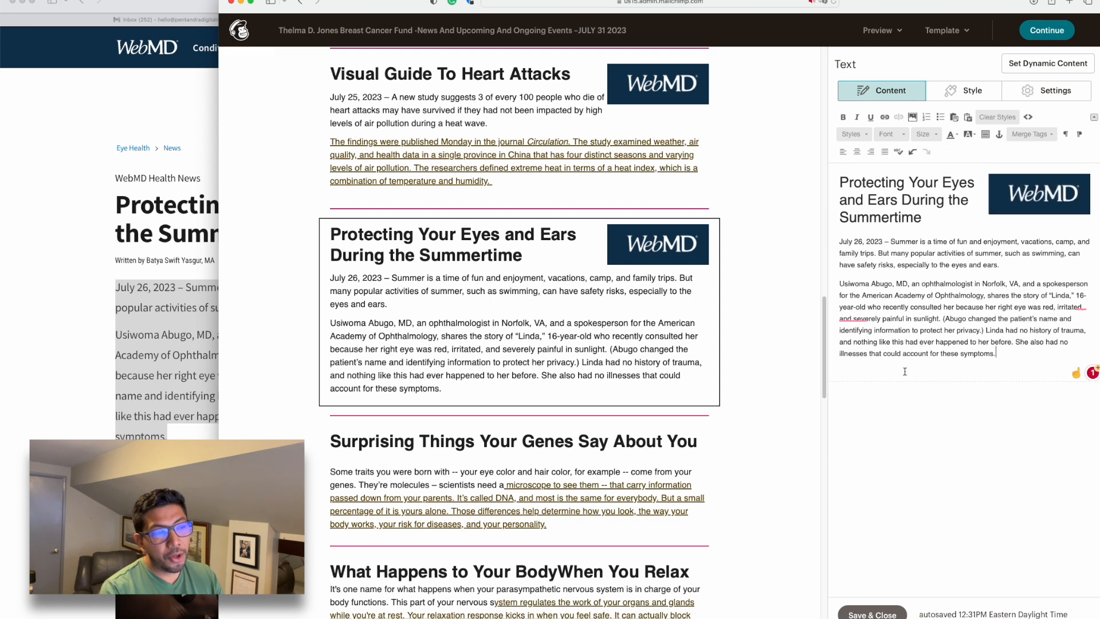
left_click(888, 613)
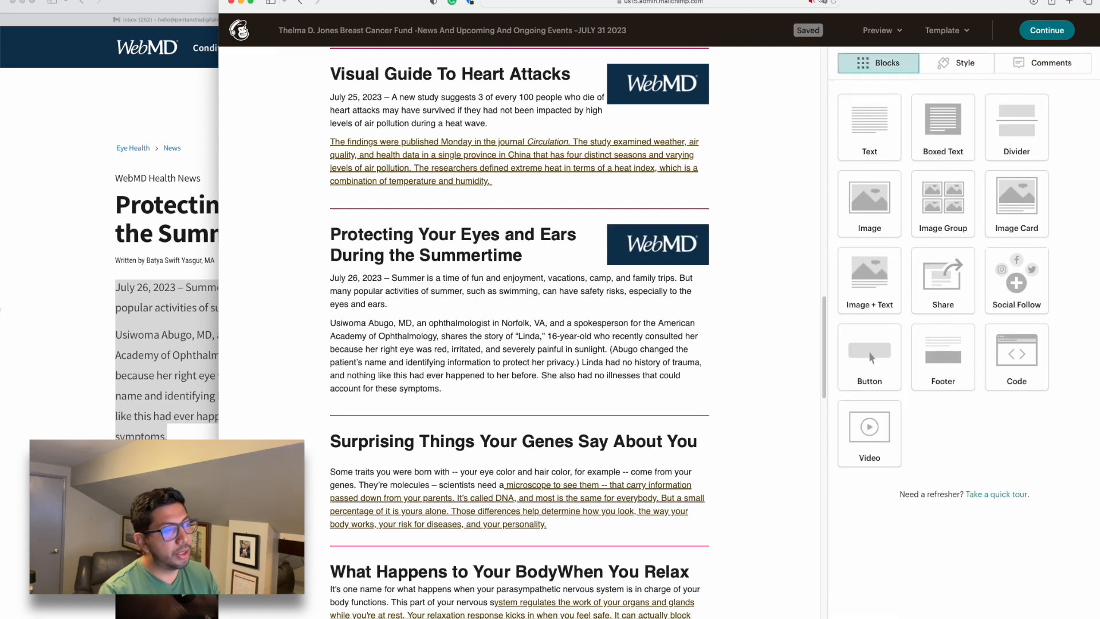
Step: Close the WebMD article and open the "Order of Campaign" message in Gmail to check the next item
left_click(67, 327)
left_click(66, 328)
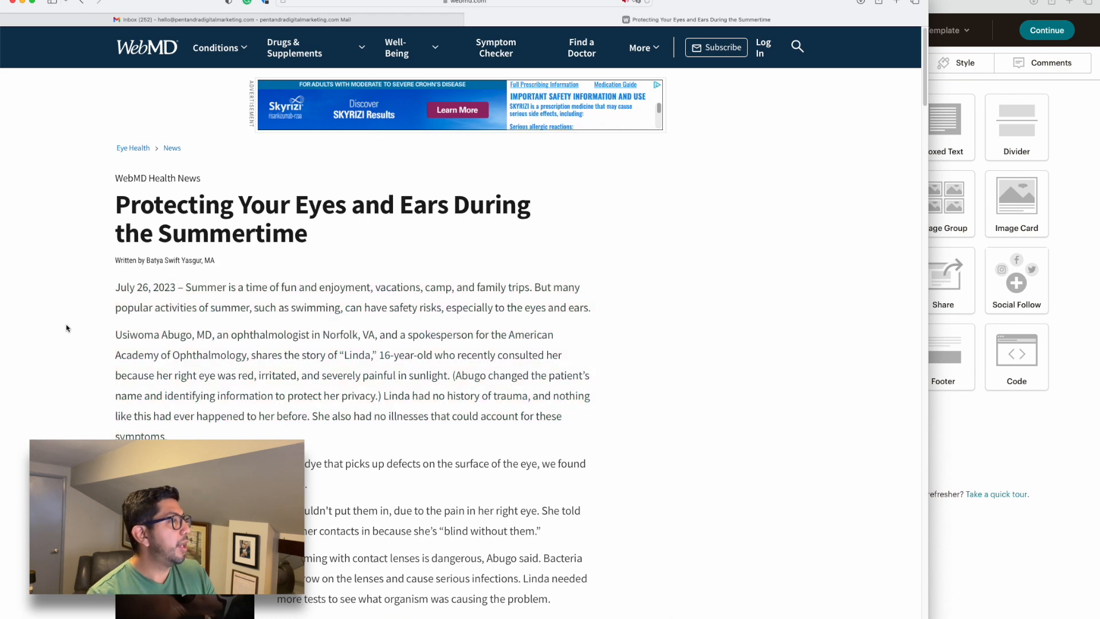
key("super+w")
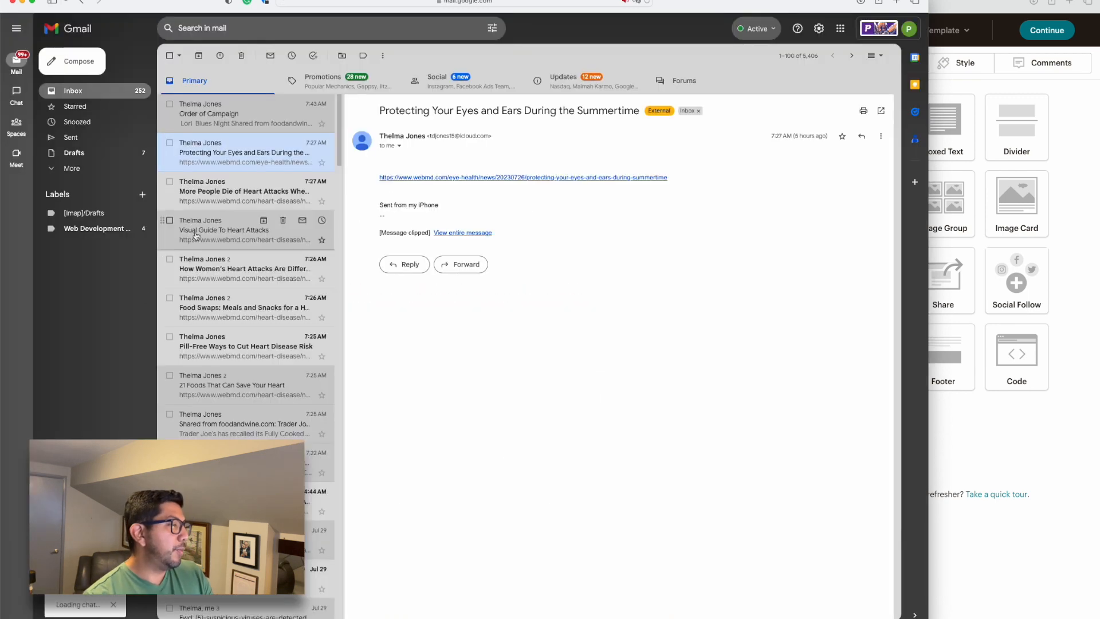
left_click(209, 119)
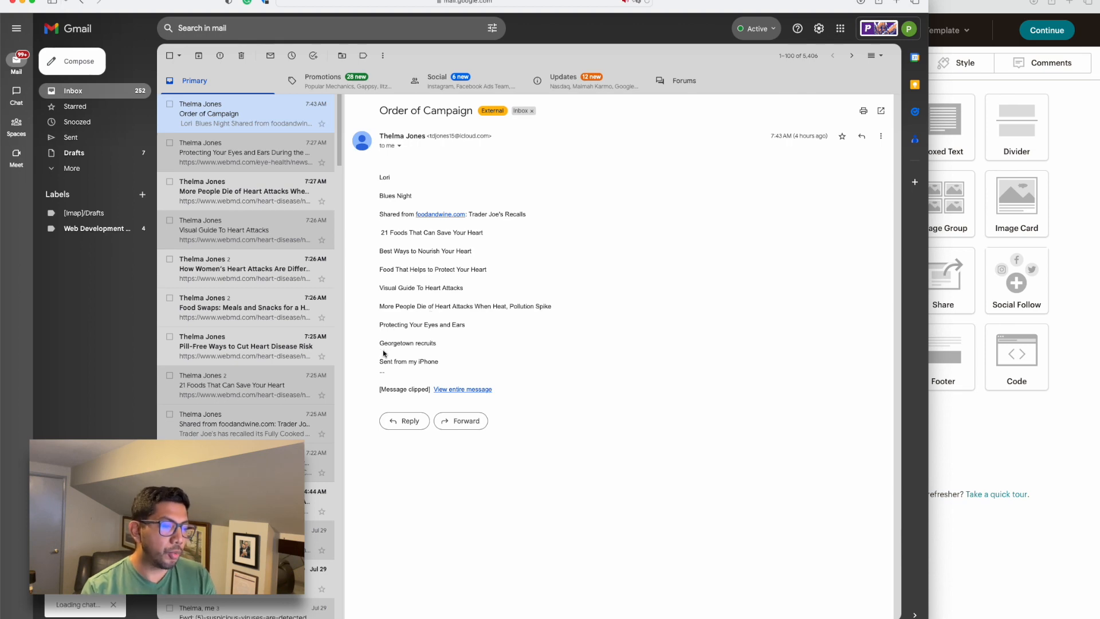
Step: In Mailchimp, move both acupressure study flyers below the "Protecting Your Eyes and Ears" block and delete the old "Surprising Things Your Genes Say About You" block
left_click(1013, 397)
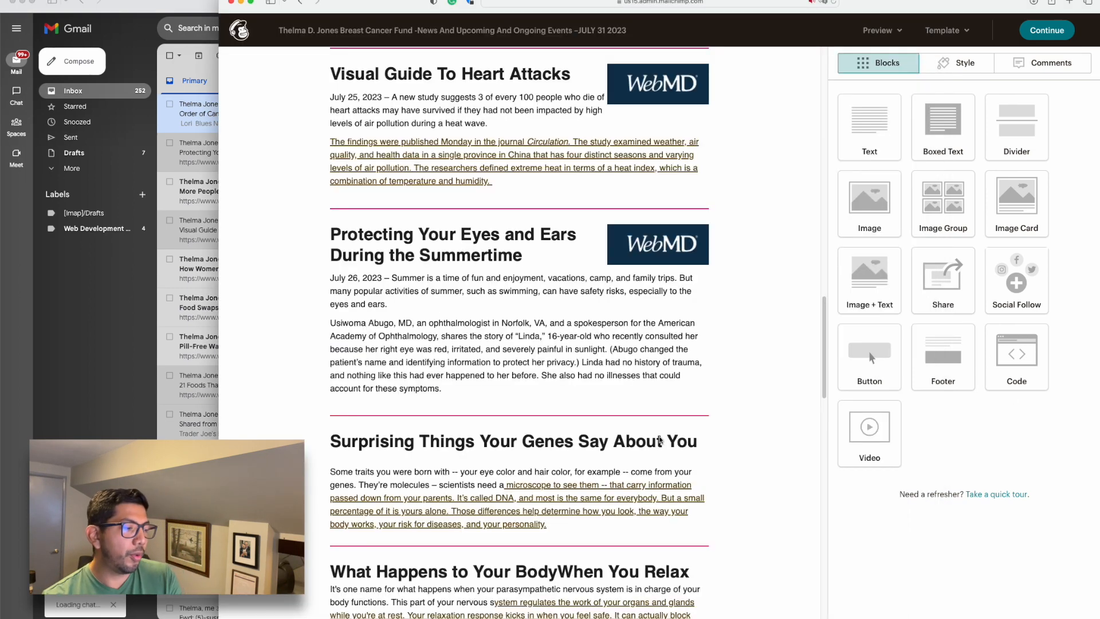
scroll(660, 440, "down", 4)
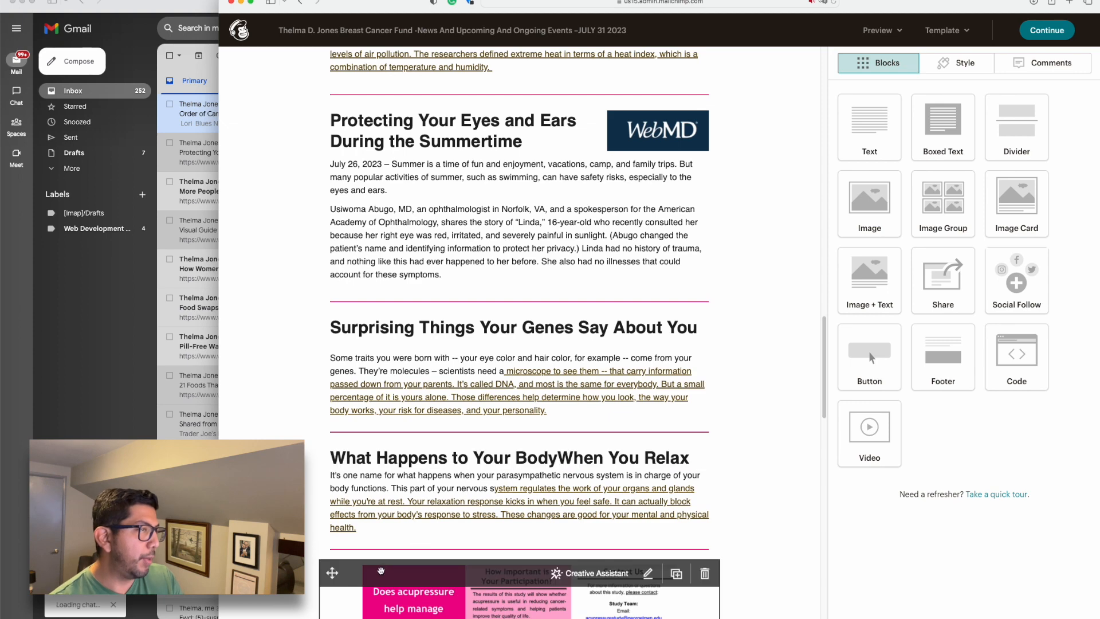
left_click_drag(332, 573, 365, 337)
scroll(369, 372, "down", 8)
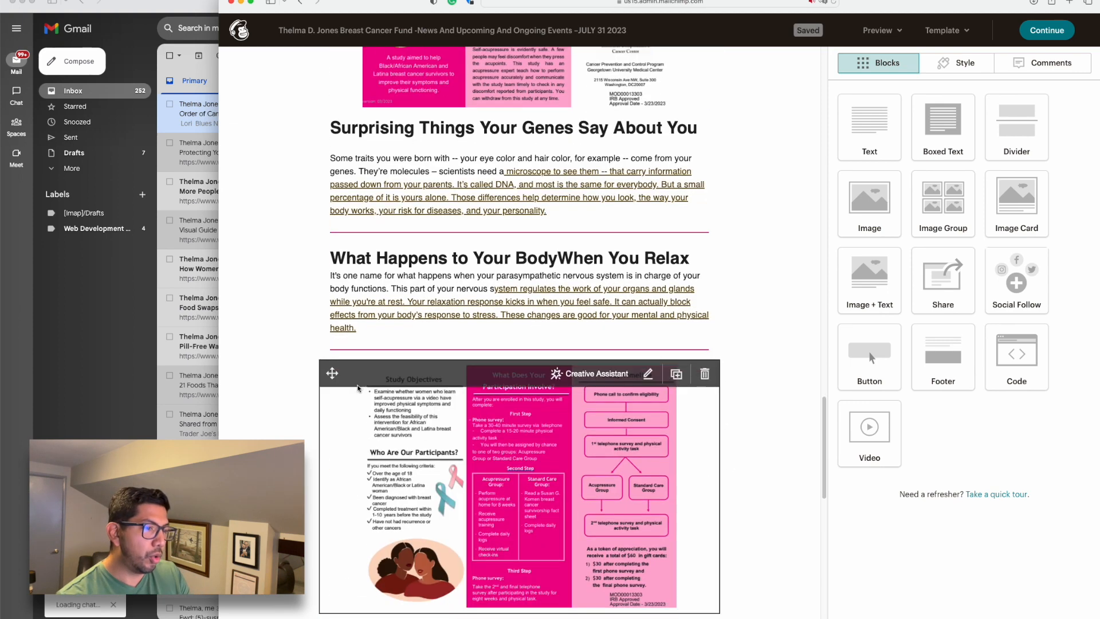
left_click_drag(332, 375, 391, 155)
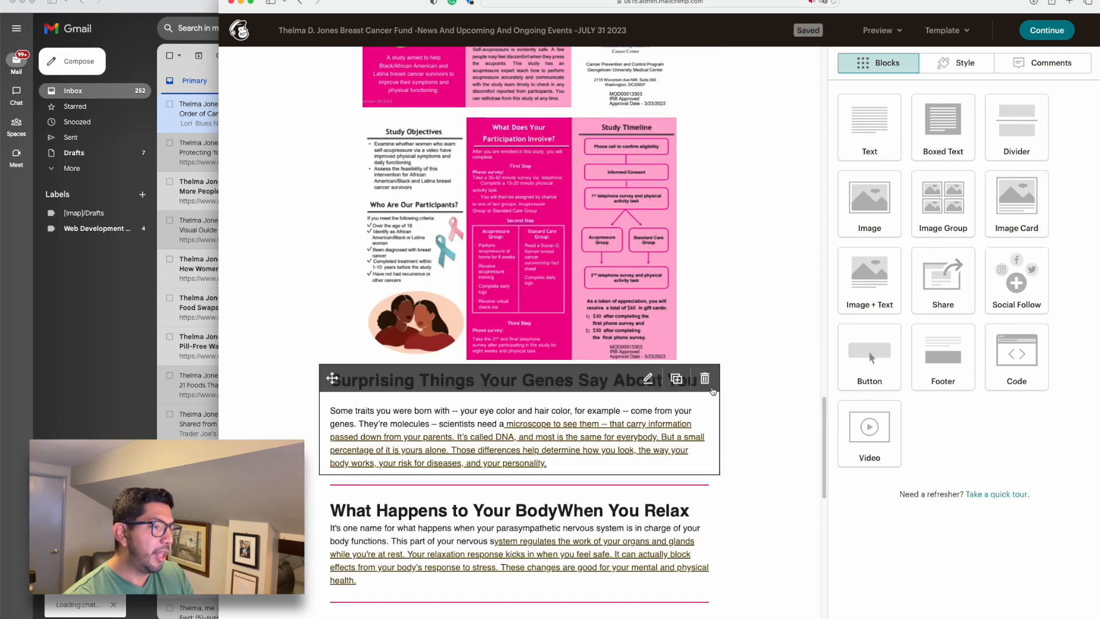
left_click(706, 381)
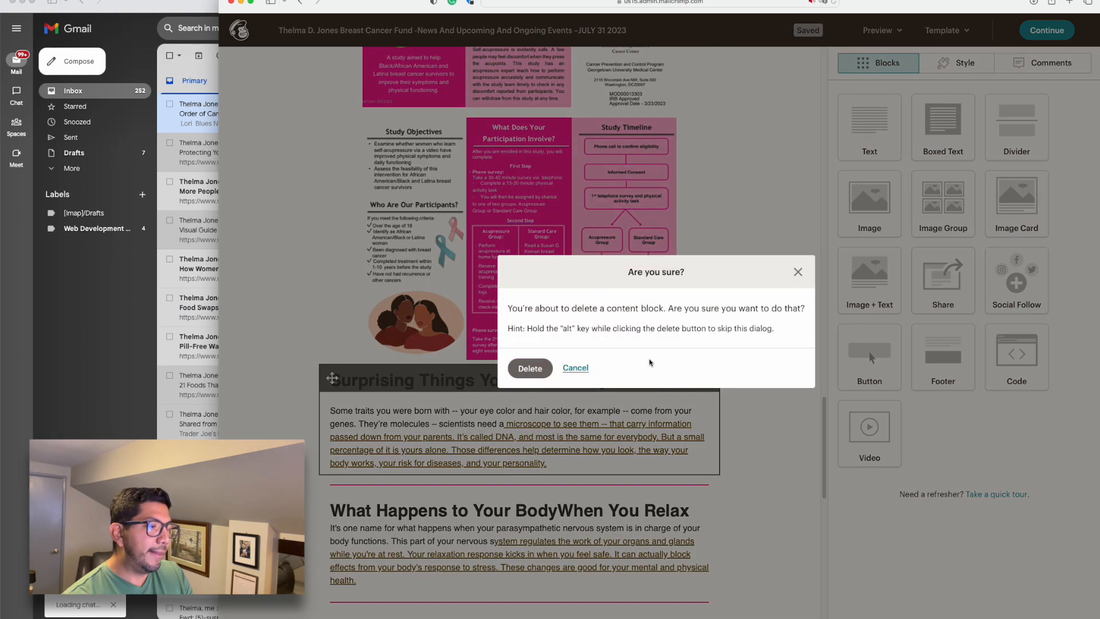
left_click(518, 370)
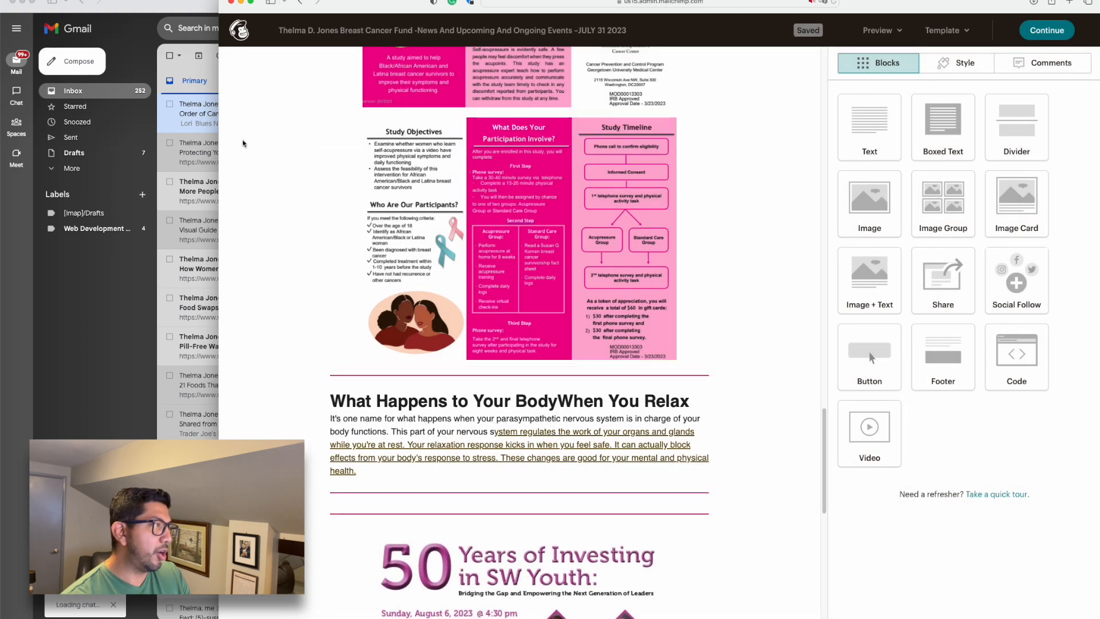
Step: Return to Gmail, check the campaign order and the heart attack messages, and select the subject line "How Women's Heart Attacks Are Different From Men's"
left_click(186, 118)
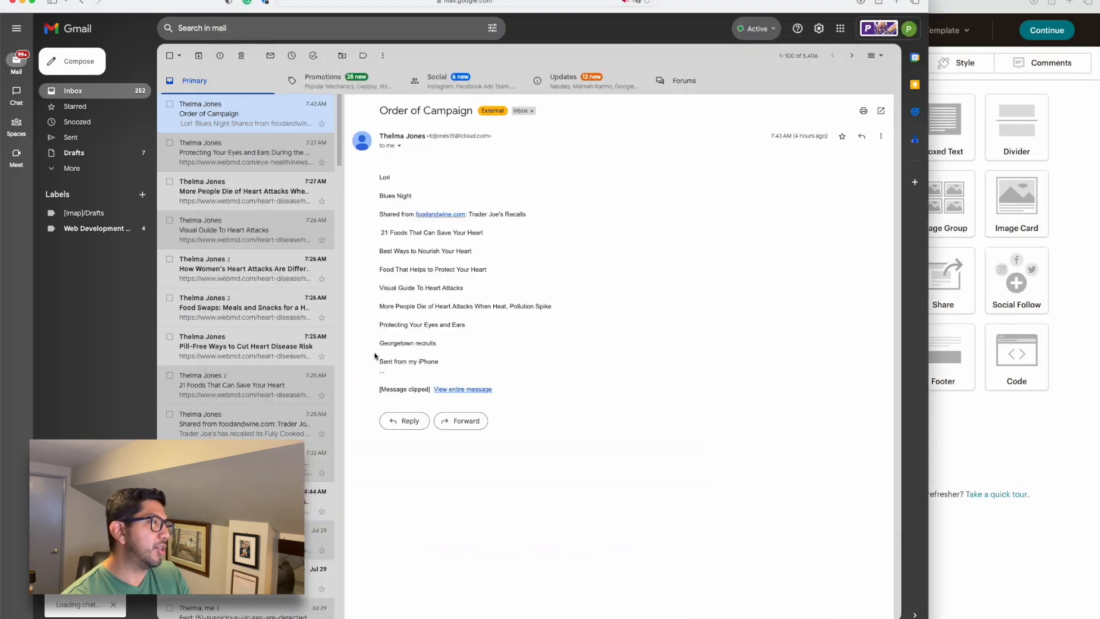
left_click(210, 194)
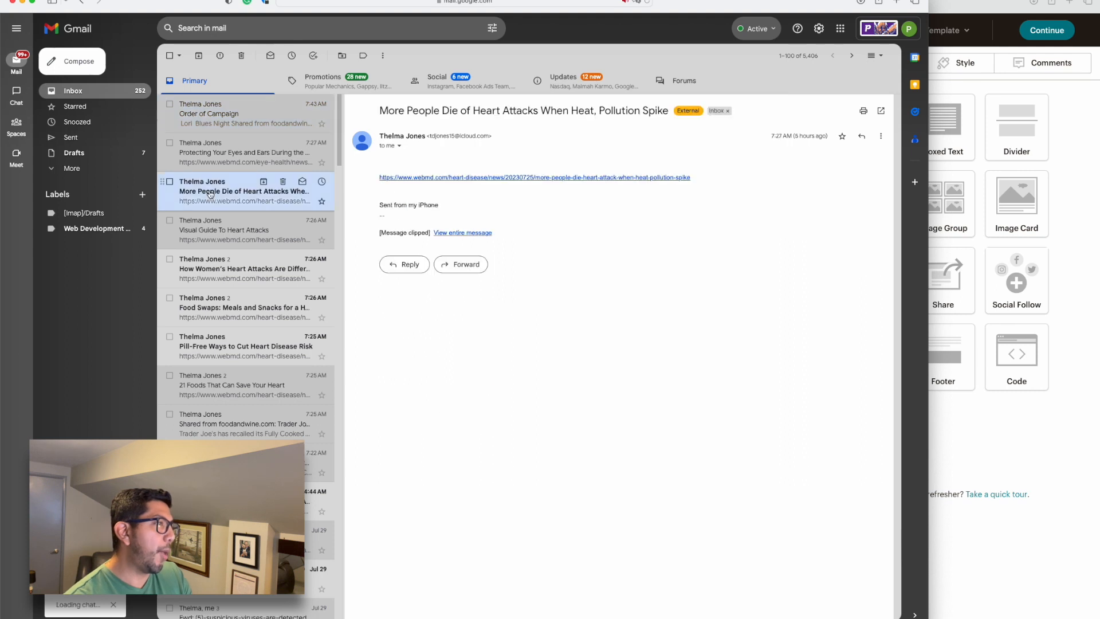
left_click(221, 279)
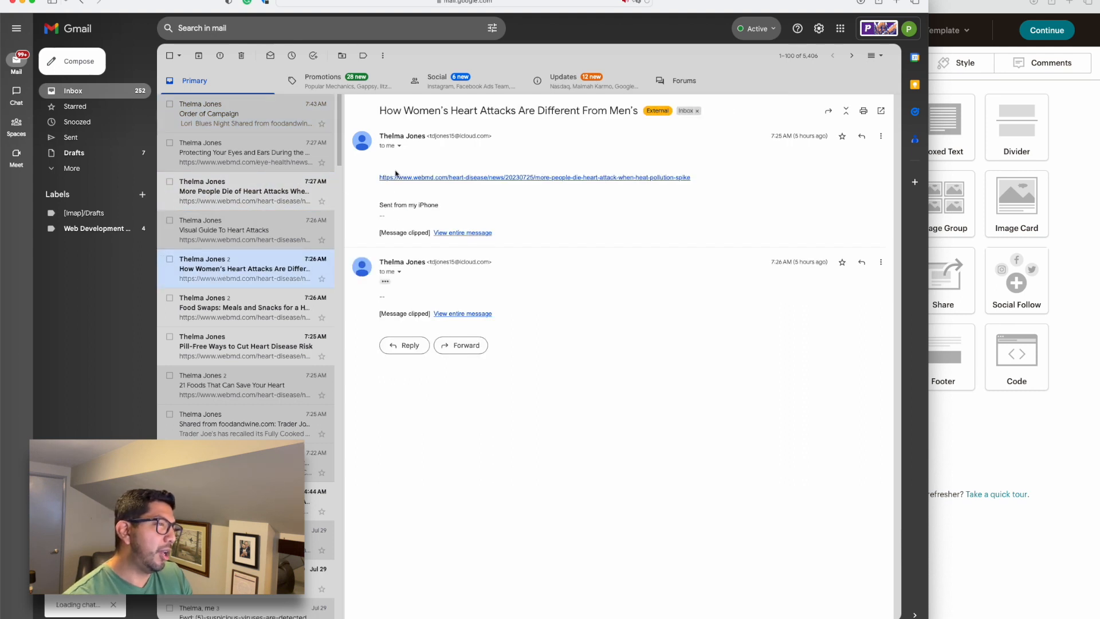
left_click(387, 282)
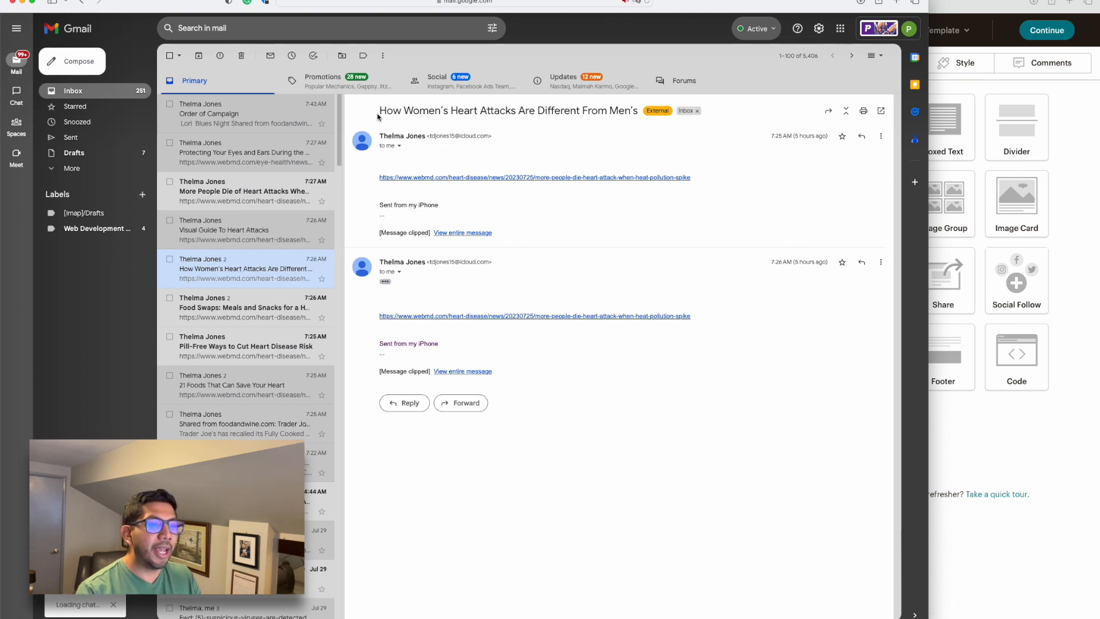
triple_click(642, 114)
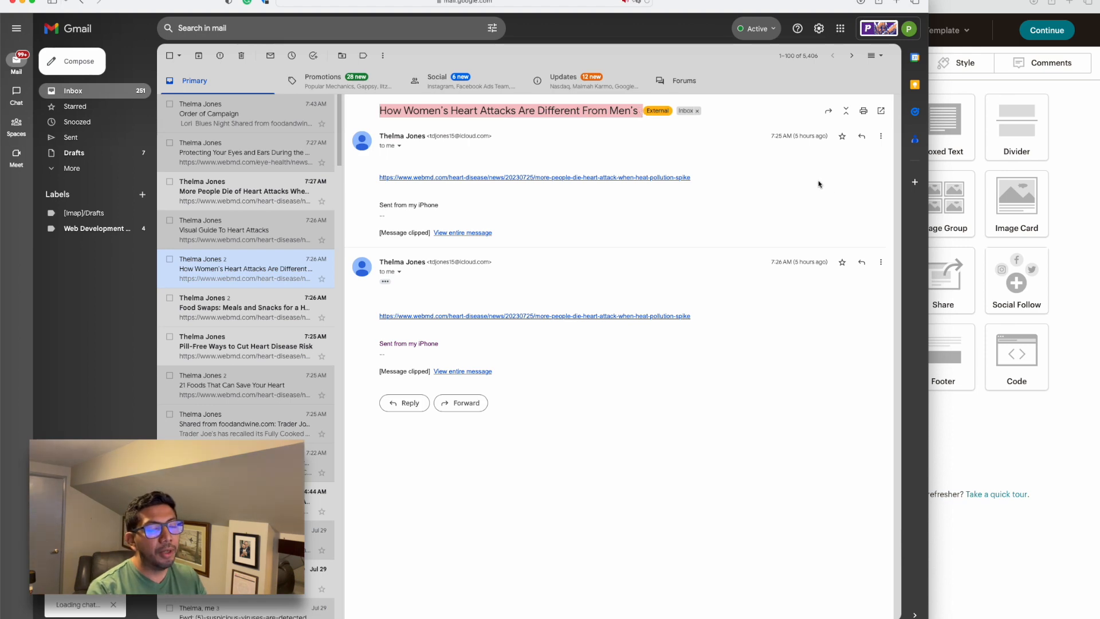
Step: Switch to Mailchimp and delete the old "What Happens to Your BodyWhen You Relax" block and the divider directly below it
left_click(954, 318)
scroll(709, 210, "down", 3)
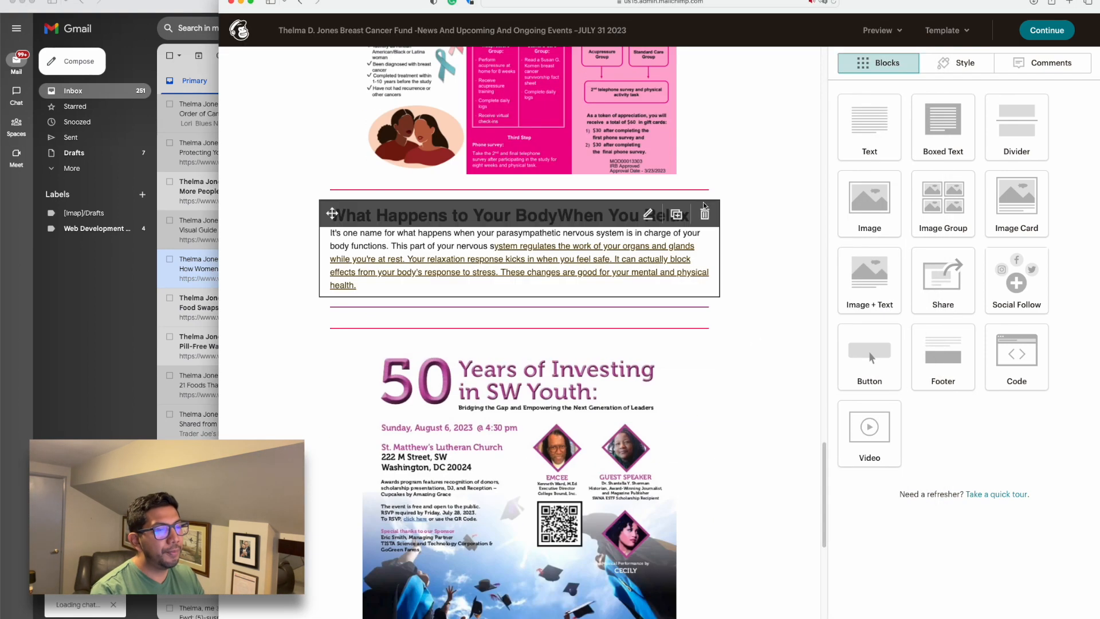
left_click(701, 216)
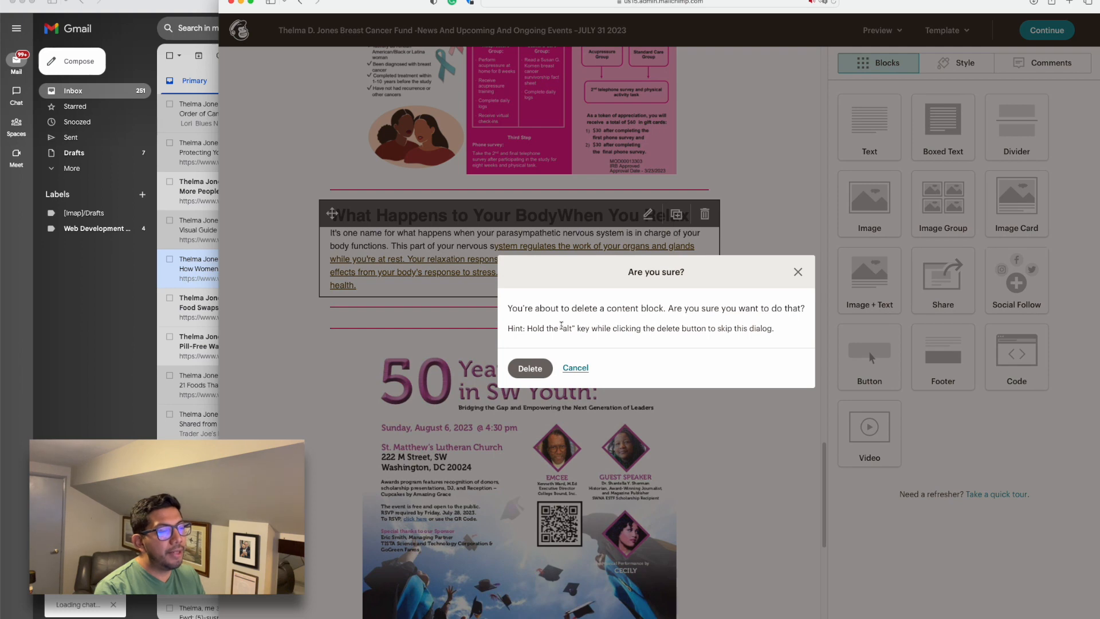
left_click(526, 370)
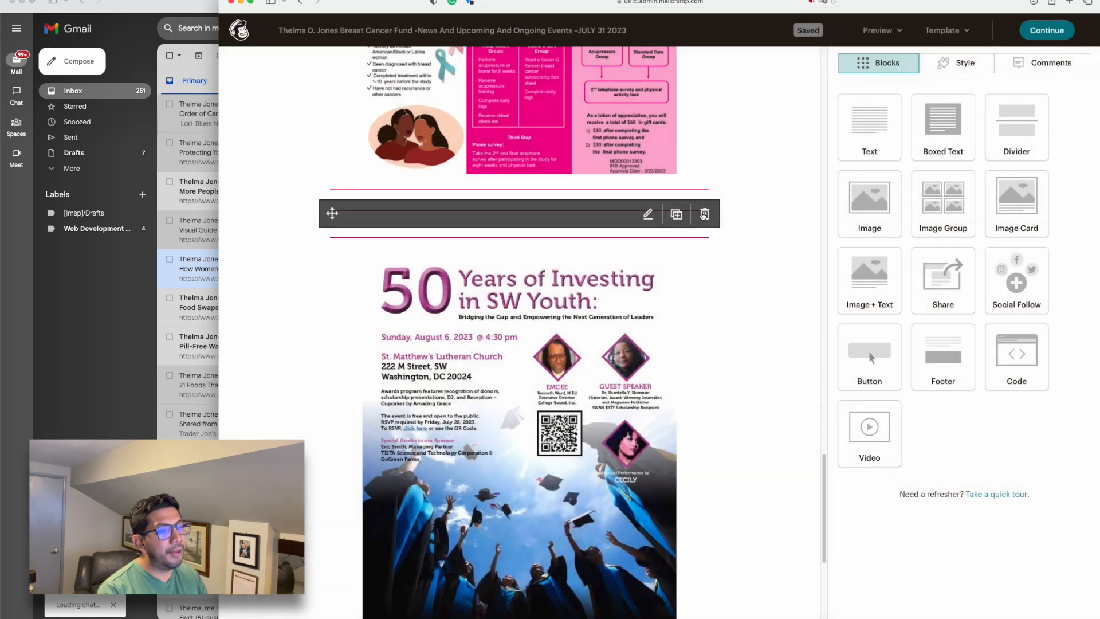
left_click(704, 214)
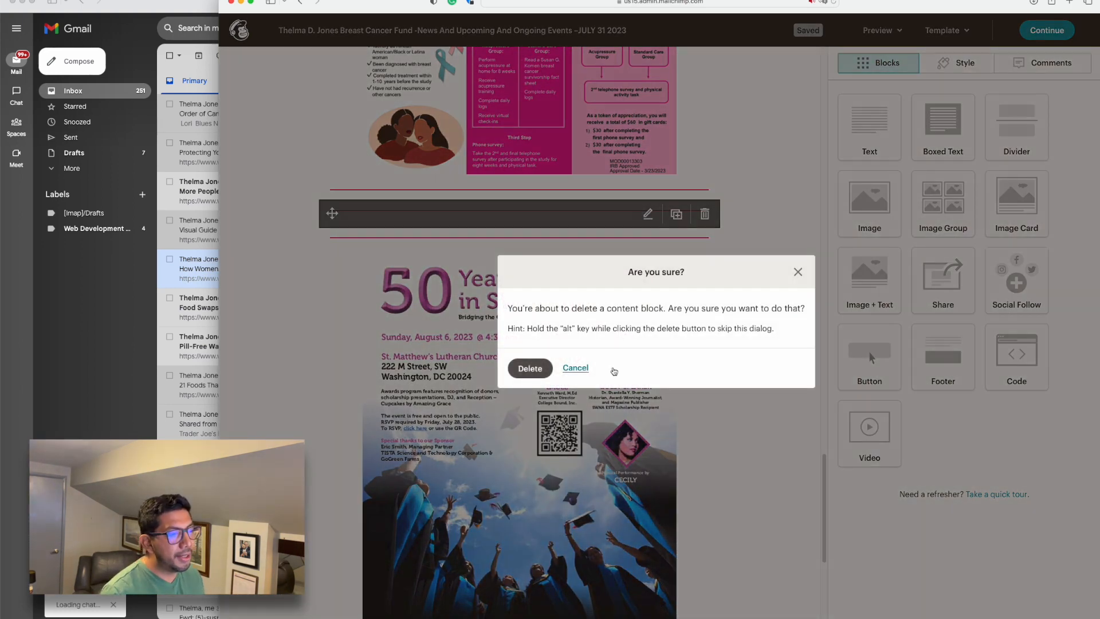
key("Return")
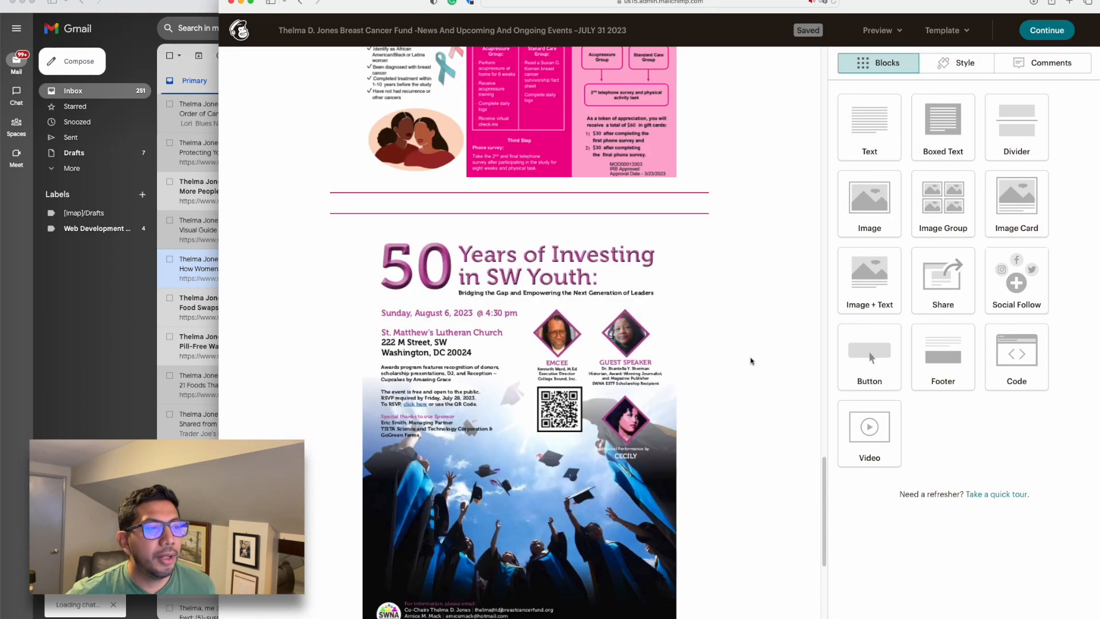
Step: Delete the extra divider above the "50 Years of Investing in SW Youth" flyer and duplicate the divider below the "Protecting Your Eyes and Ears" block
left_click(705, 196)
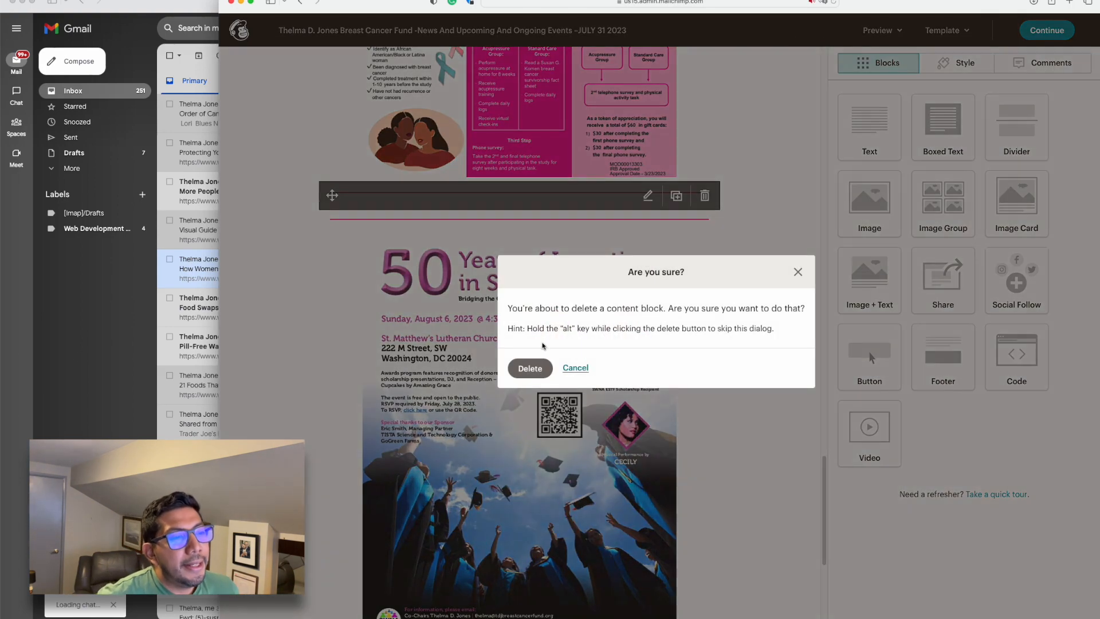
left_click(530, 368)
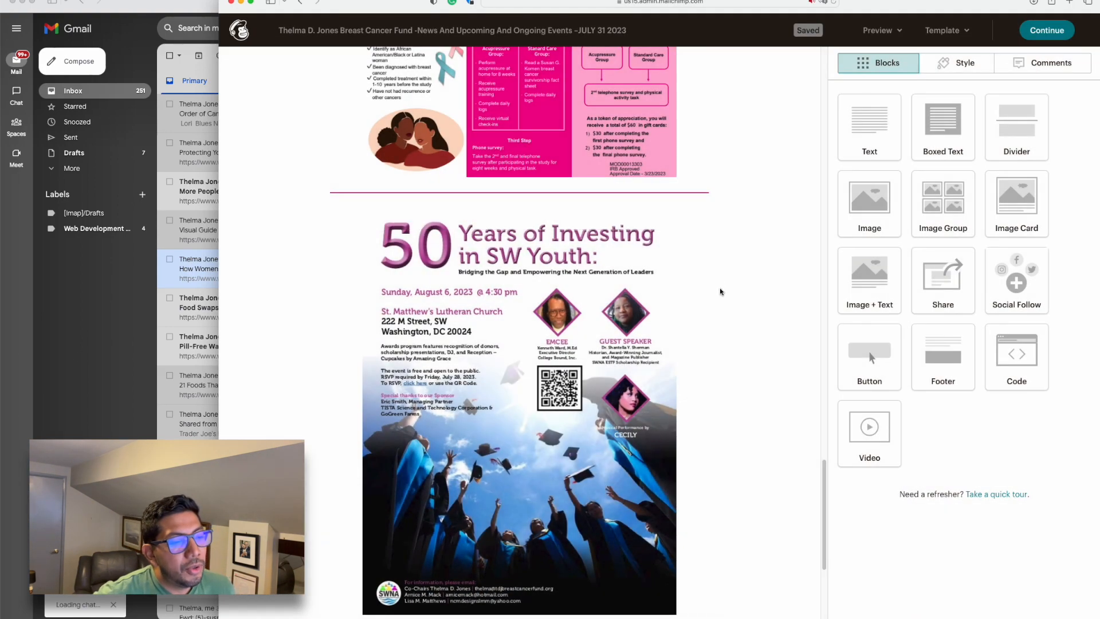
scroll(721, 290, "up", 10)
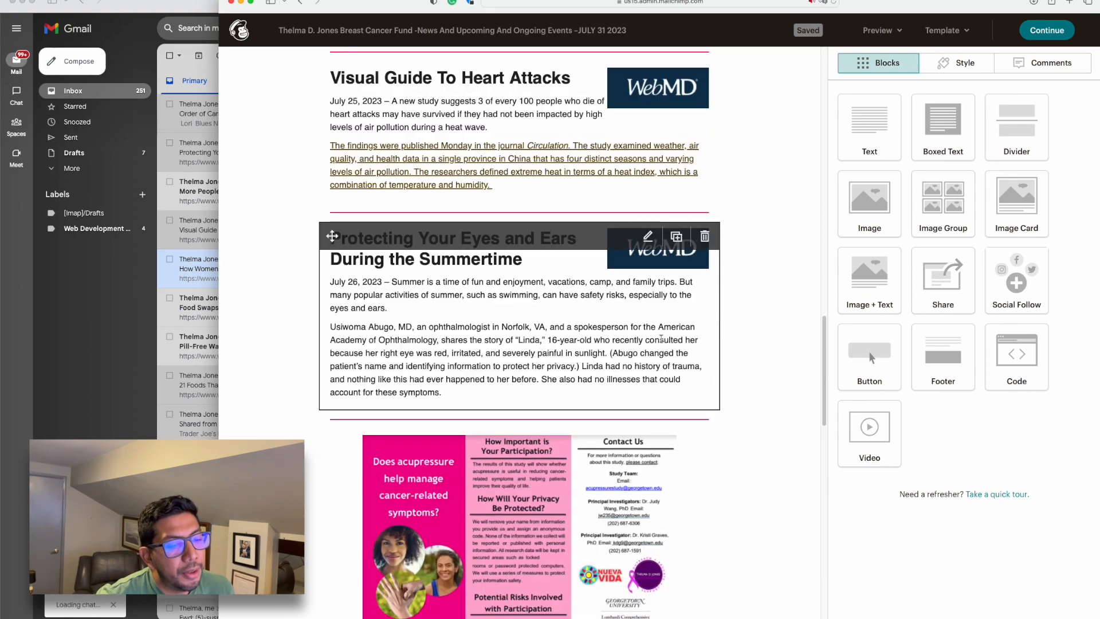
left_click(677, 423)
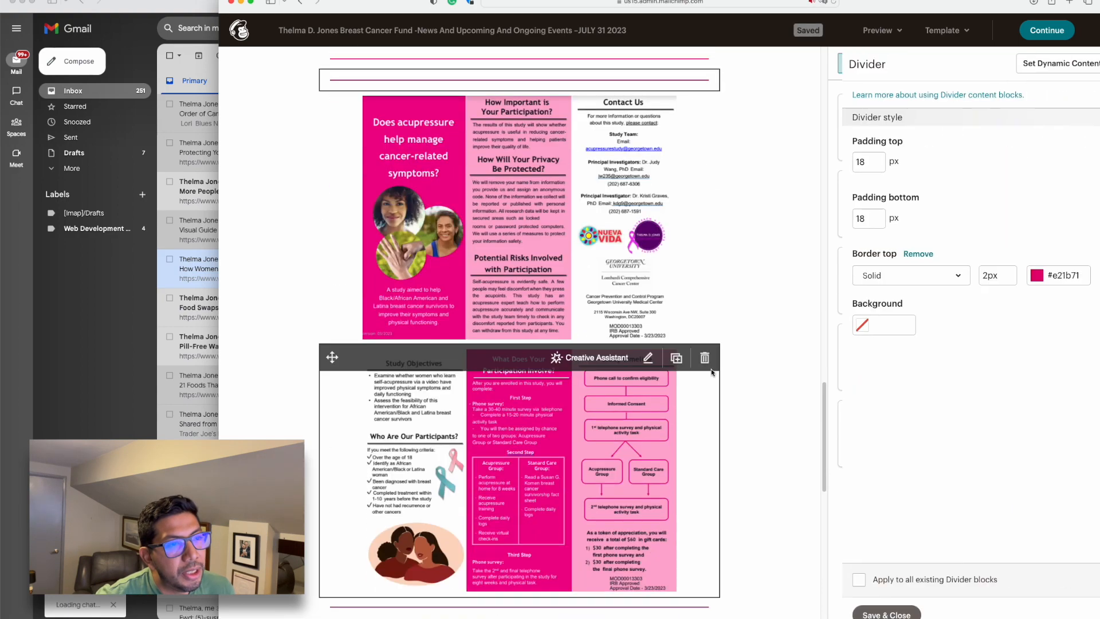
left_click(869, 613)
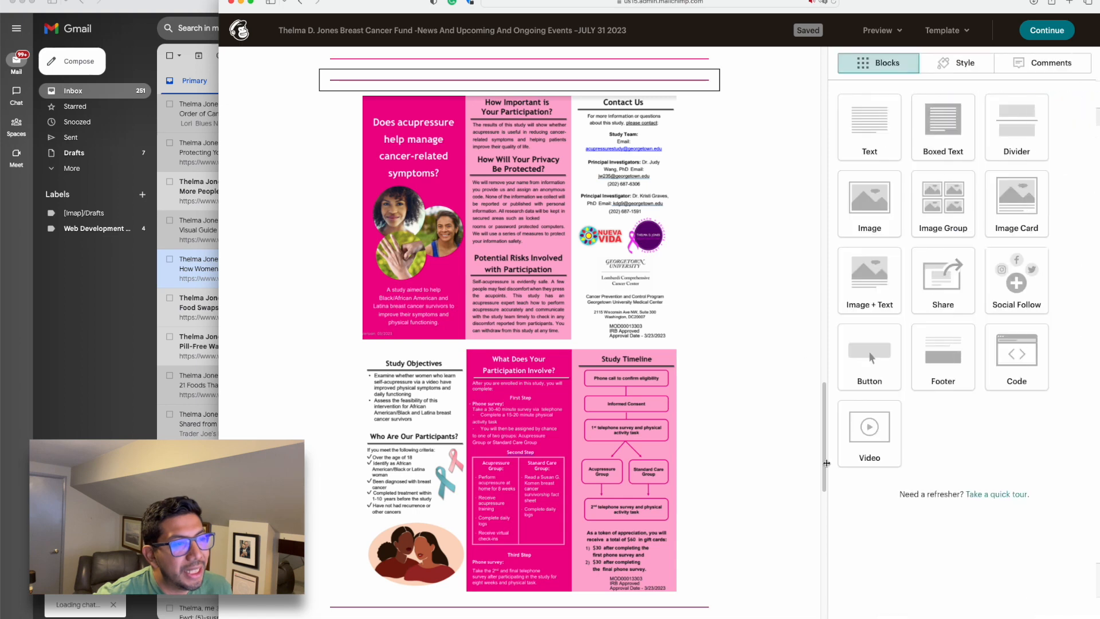
Step: Add a text block between the two dividers above the acupressure flyers, with the heading "How Women’s Heart Attacks Are Different From Men’s" replacing its placeholder text
scroll(804, 234, "up", 3)
left_click_drag(870, 123, 659, 242)
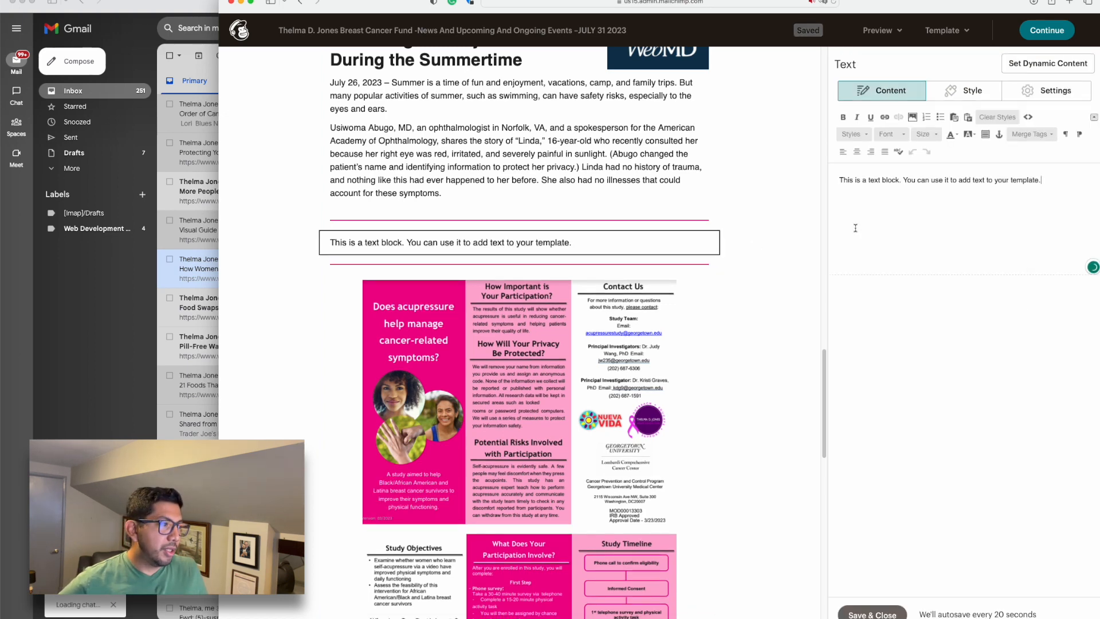
key("super+a")
type("How Women’s Heart Attacks Are Different From Men’s")
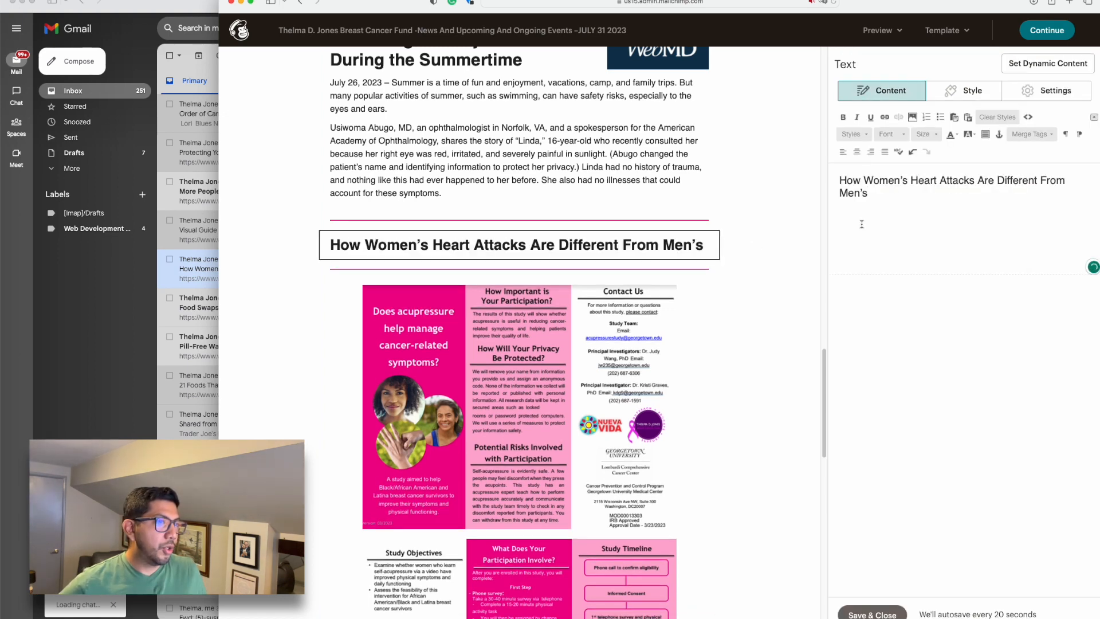
Step: Open the WebMD article linked in the Gmail message and copy its first two paragraphs directly under the new heading in Mailchimp
left_click(178, 274)
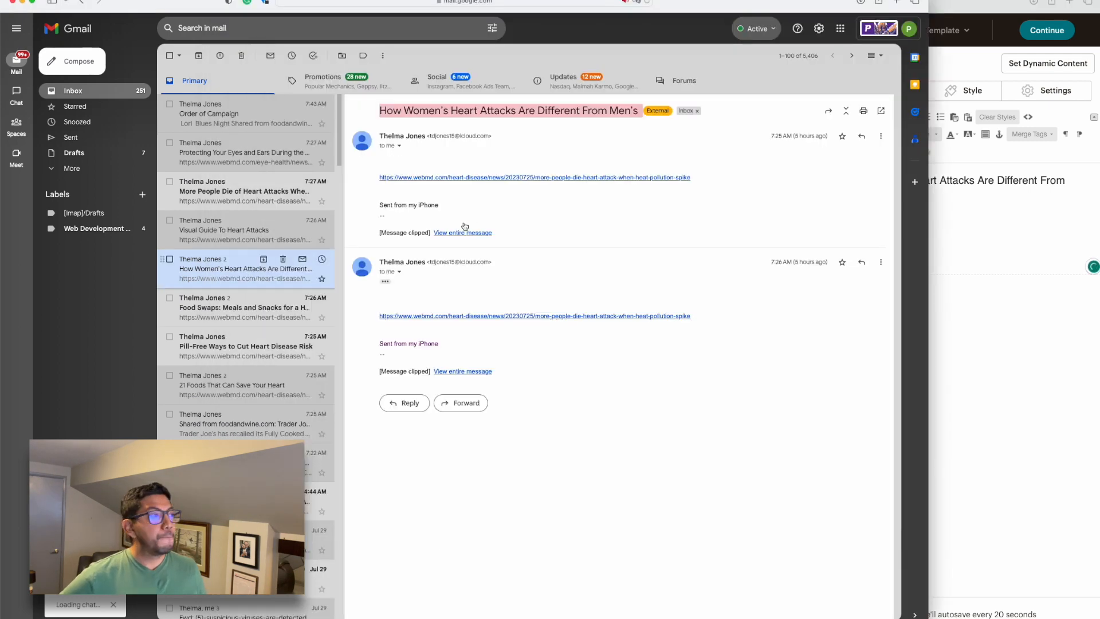
left_click(471, 177)
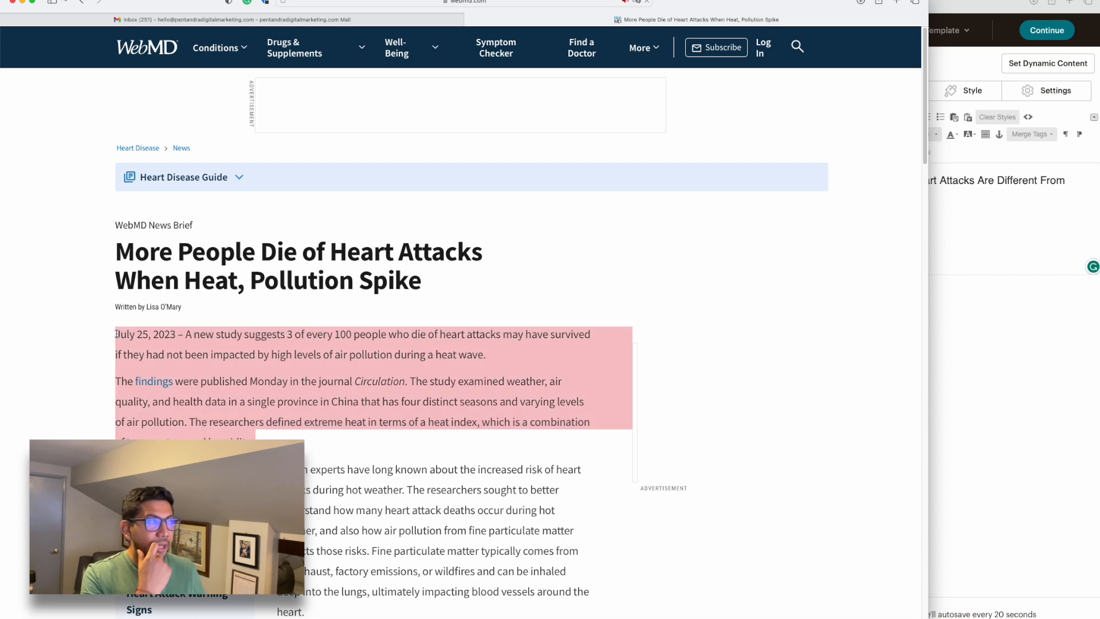
left_click(1037, 298)
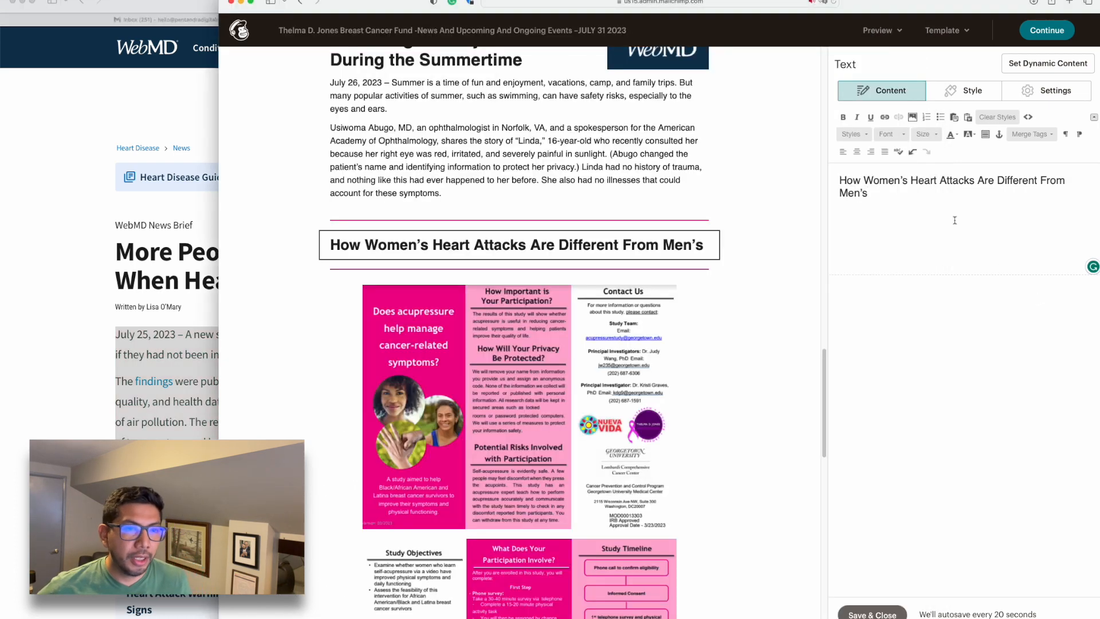
type("July 25, 2023 – A new study suggests 3 of every 100 people who die of heart attacks may have survived if they had not been impacted by high levels of air pollution during a heat wave. The findings were published Monday in the journal Circulation. The study examined weather, air quality, and health data in a single province in China that has four distinct seasons and varying levels of air pollution. The researchers defined extreme heat in terms of a heat index, which is a combination of temperature and humidity.")
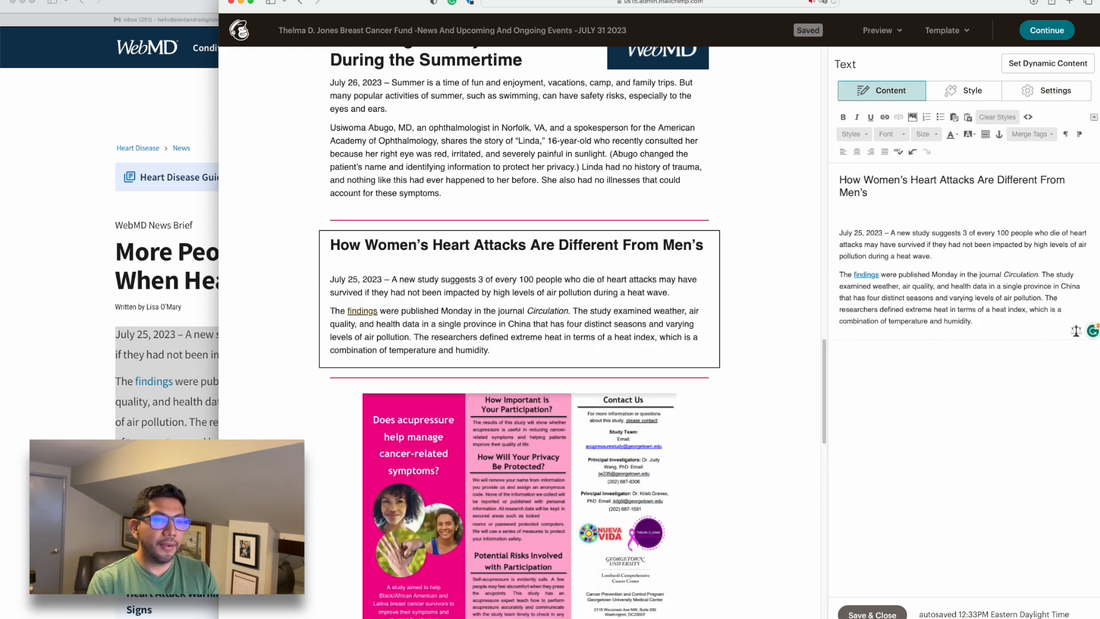
key("BackSpace")
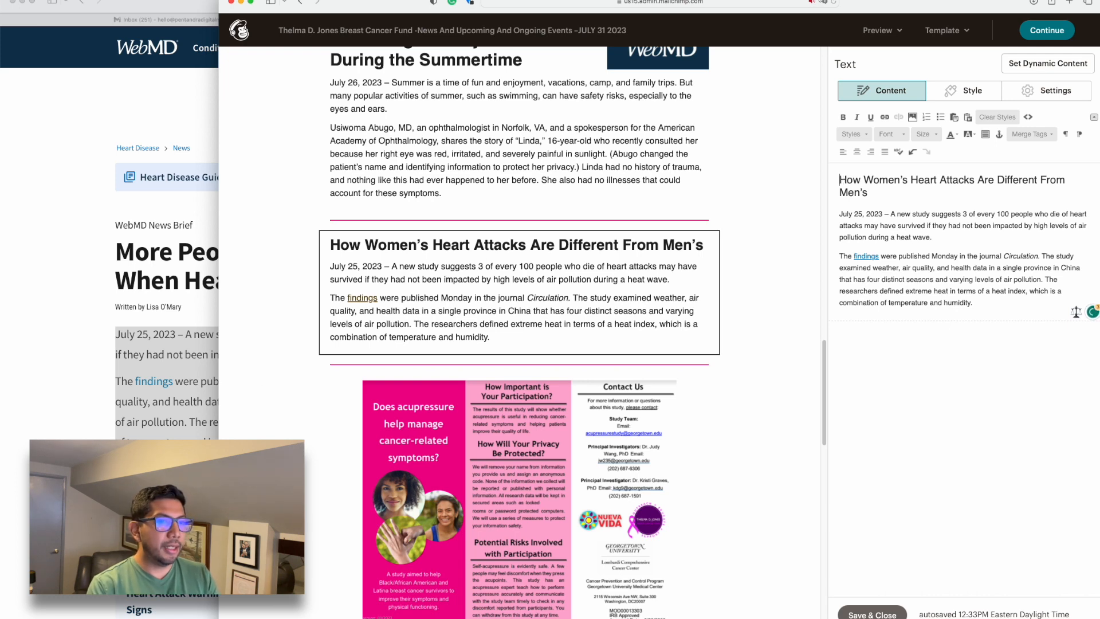
Step: Insert the WebMD logo from the content studio before the women's heart attacks heading, align it right, and save the text block
left_click(96, 436)
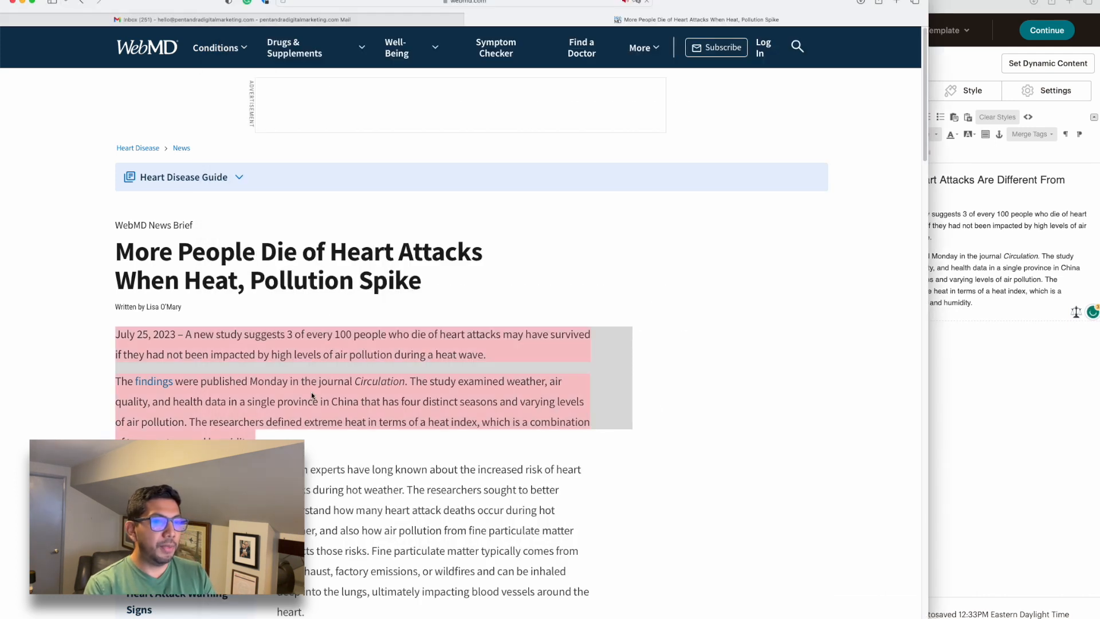
left_click(1091, 235)
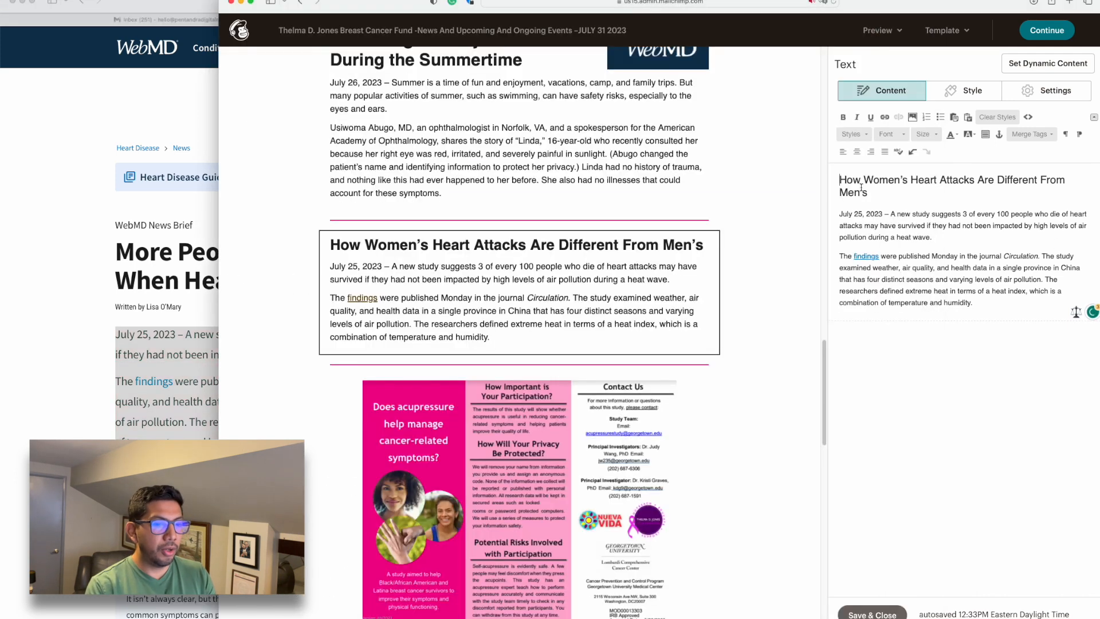
left_click(912, 117)
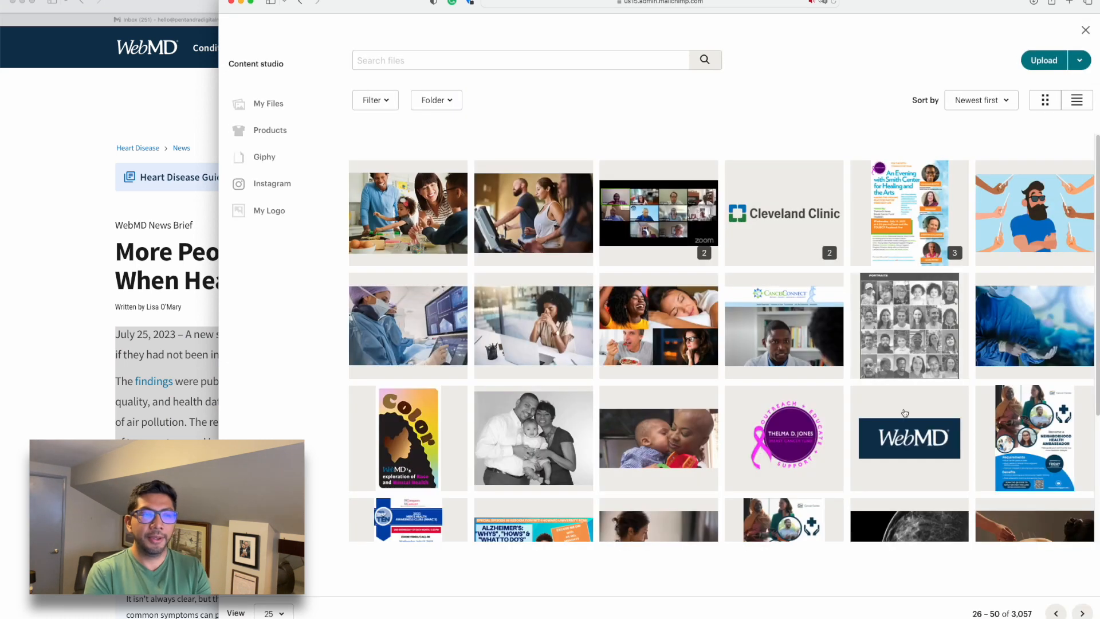
left_click(904, 413)
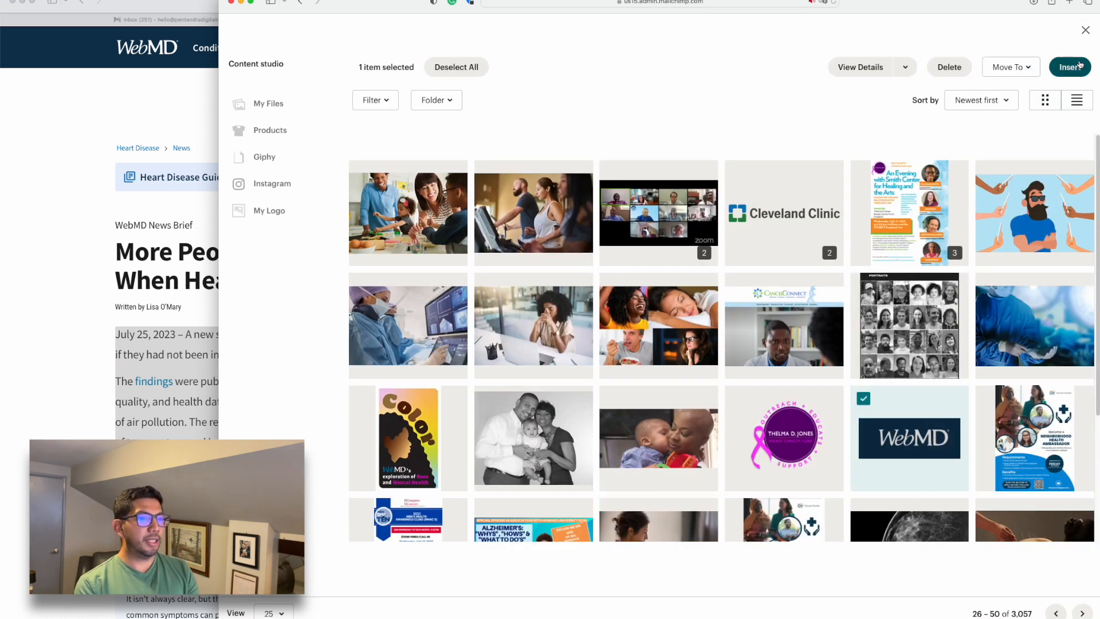
left_click(1070, 66)
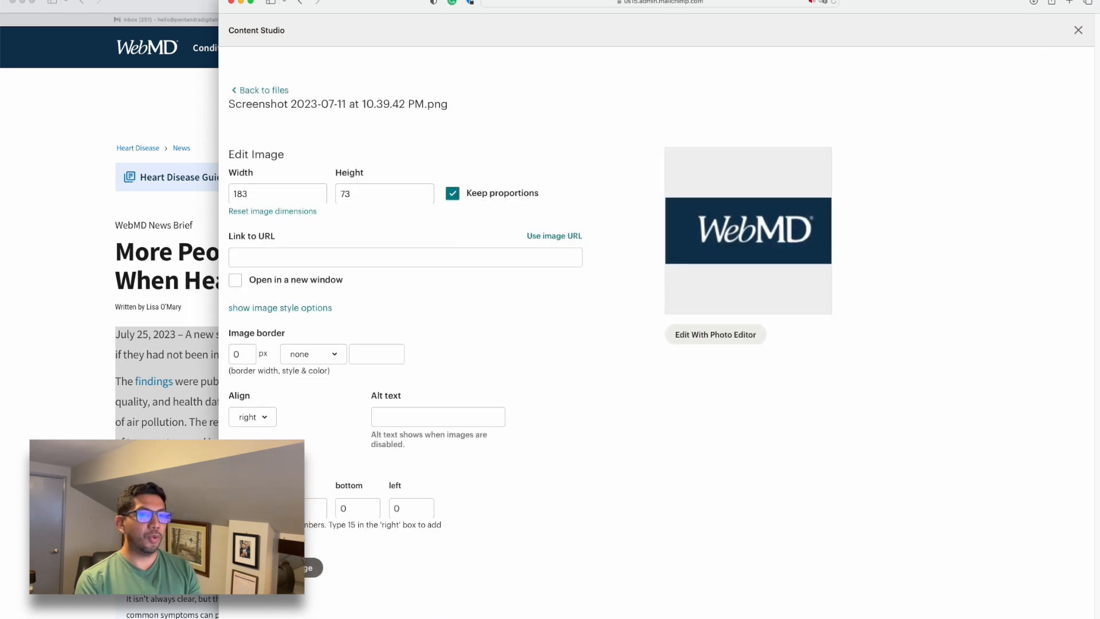
left_click(312, 568)
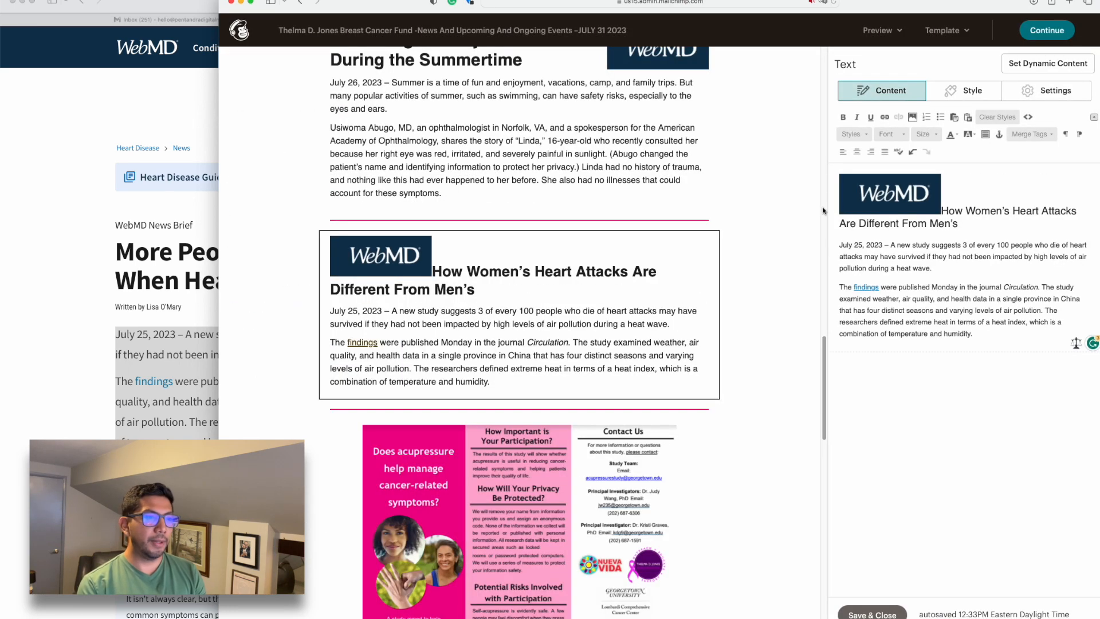
left_click(868, 204)
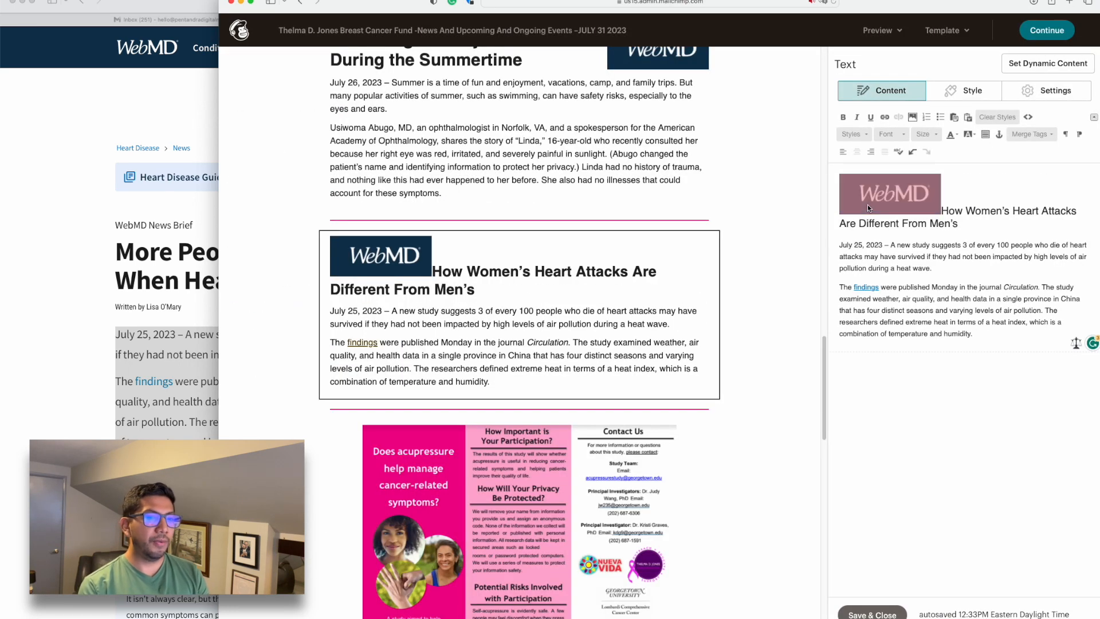
left_click(871, 152)
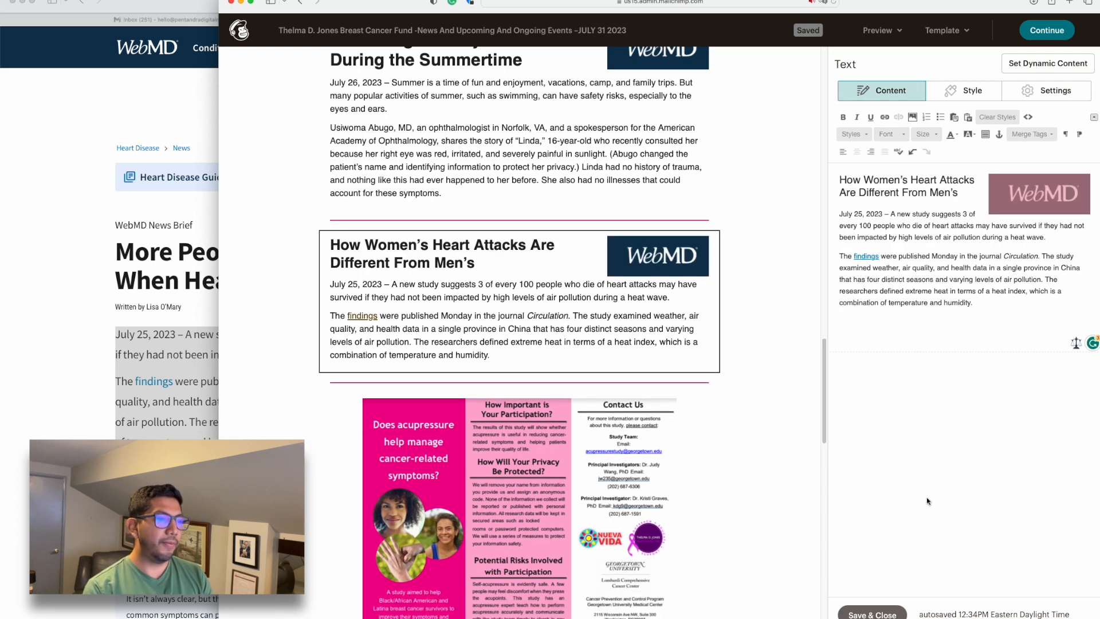
left_click(872, 615)
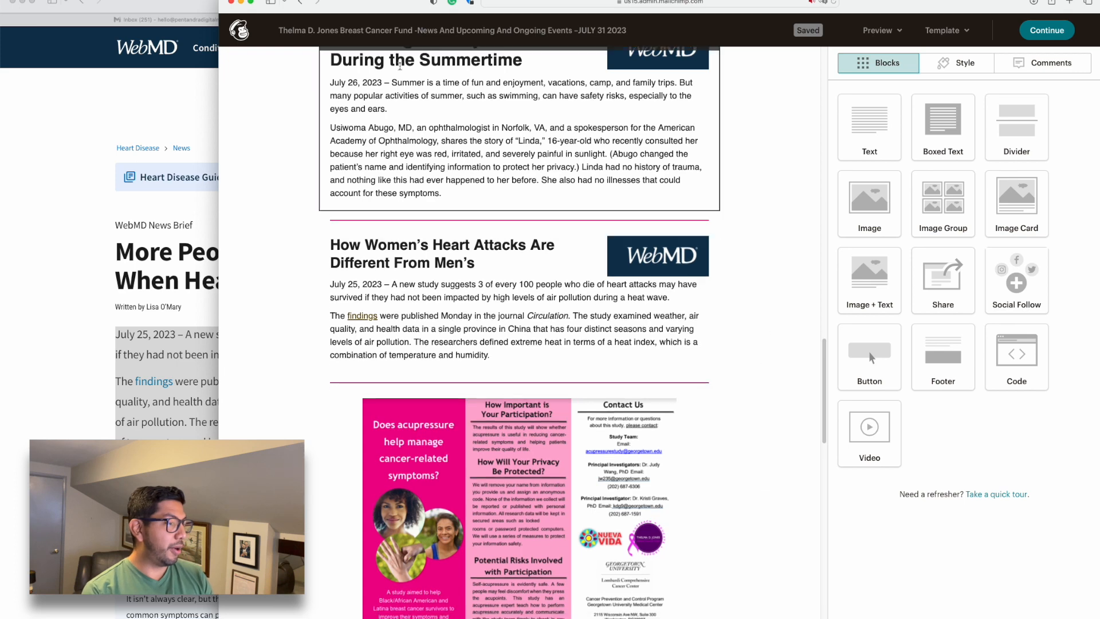
Step: Review the rest of the newsletter down to the footer and continue to the campaign overview without making the Classic Builder the default editor
key("super+Tab")
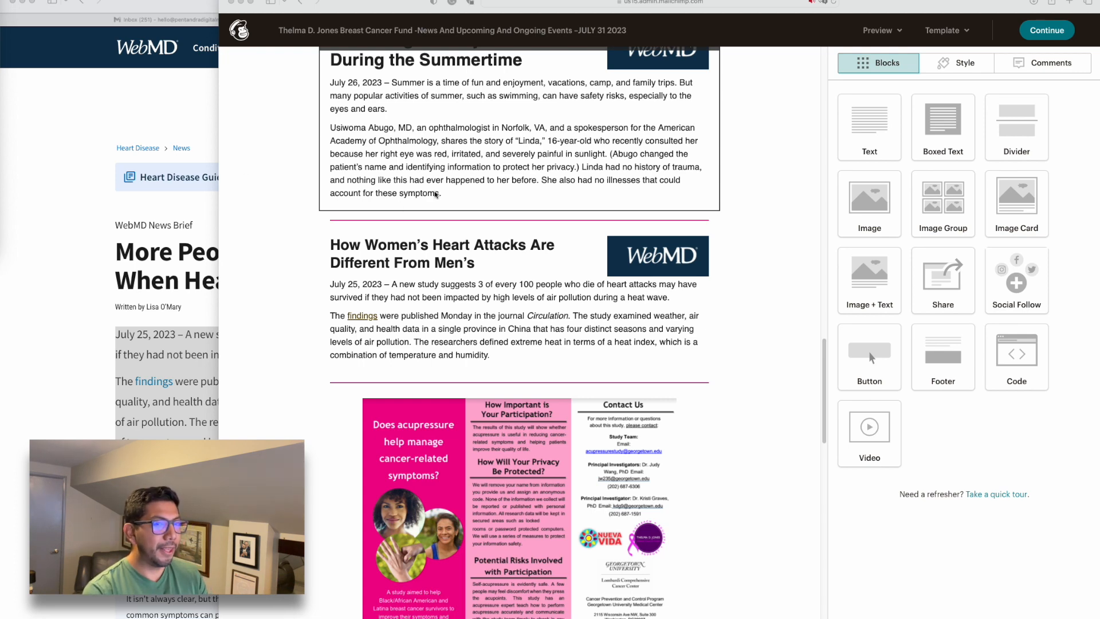
scroll(765, 293, "down", 10)
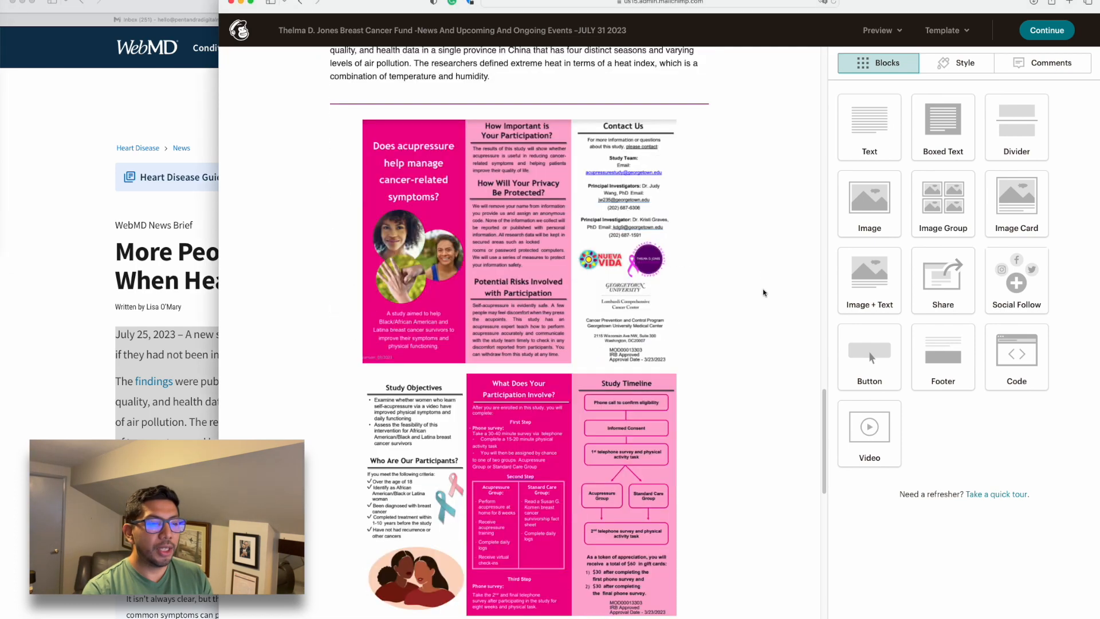
scroll(765, 293, "down", 6)
left_click(1027, 34)
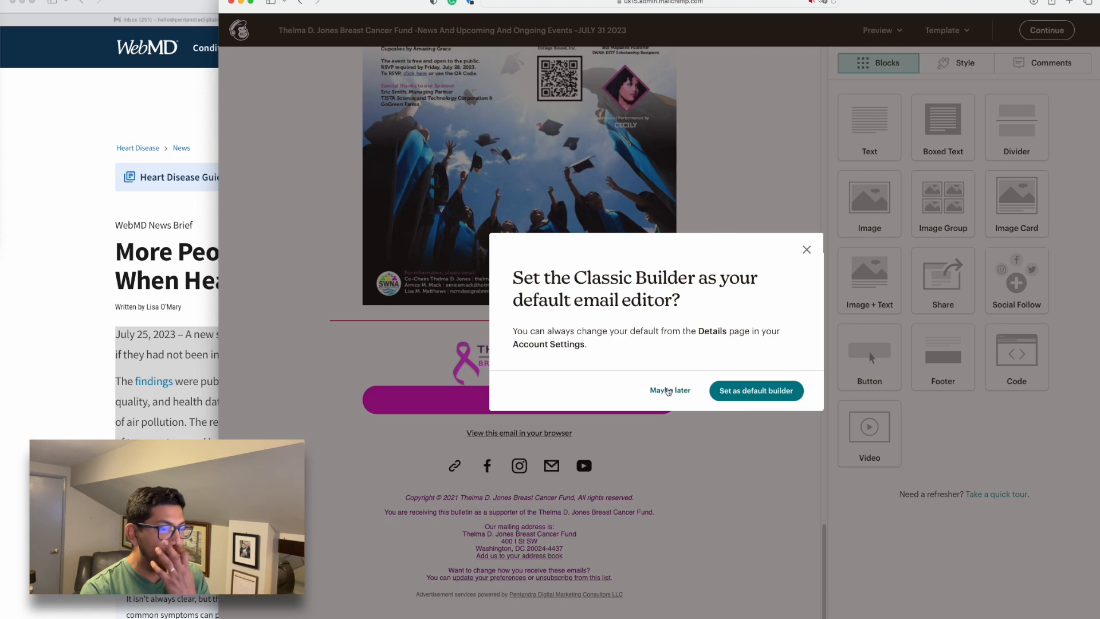
left_click(668, 391)
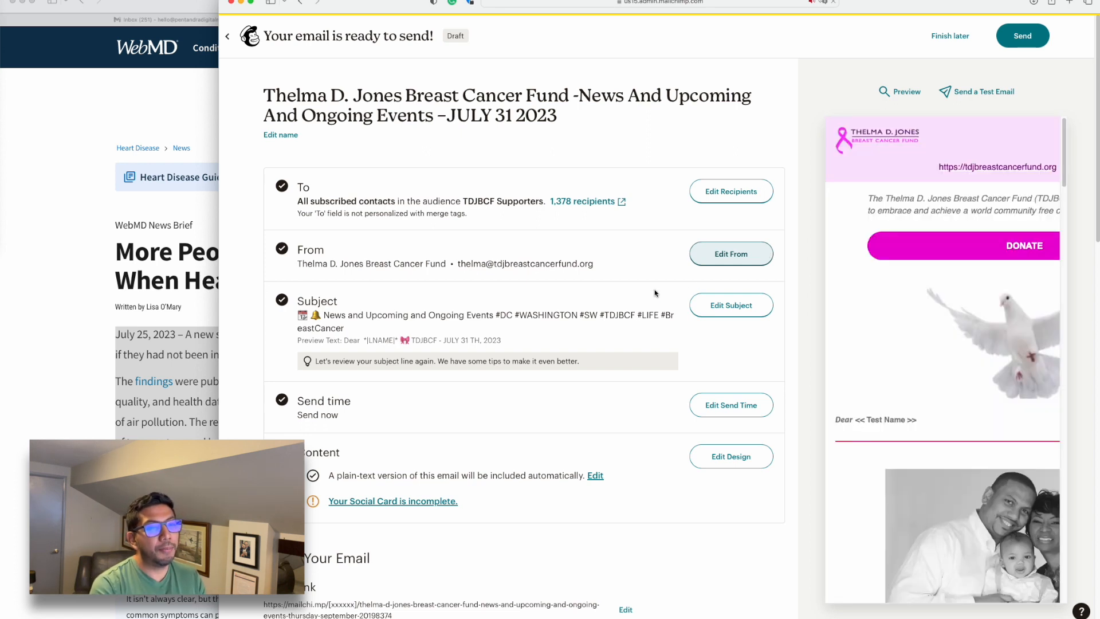
Step: Send a test email of the campaign to the prefilled recipients with the personal message "DRAFT" and close the confirmation
scroll(581, 384, "down", 5)
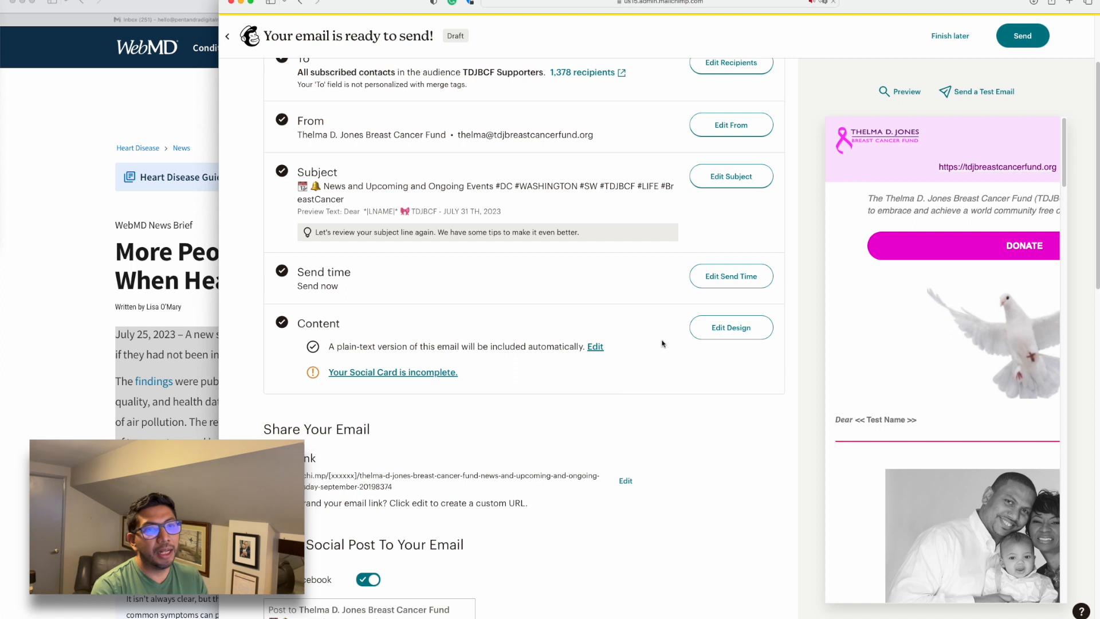
left_click(985, 94)
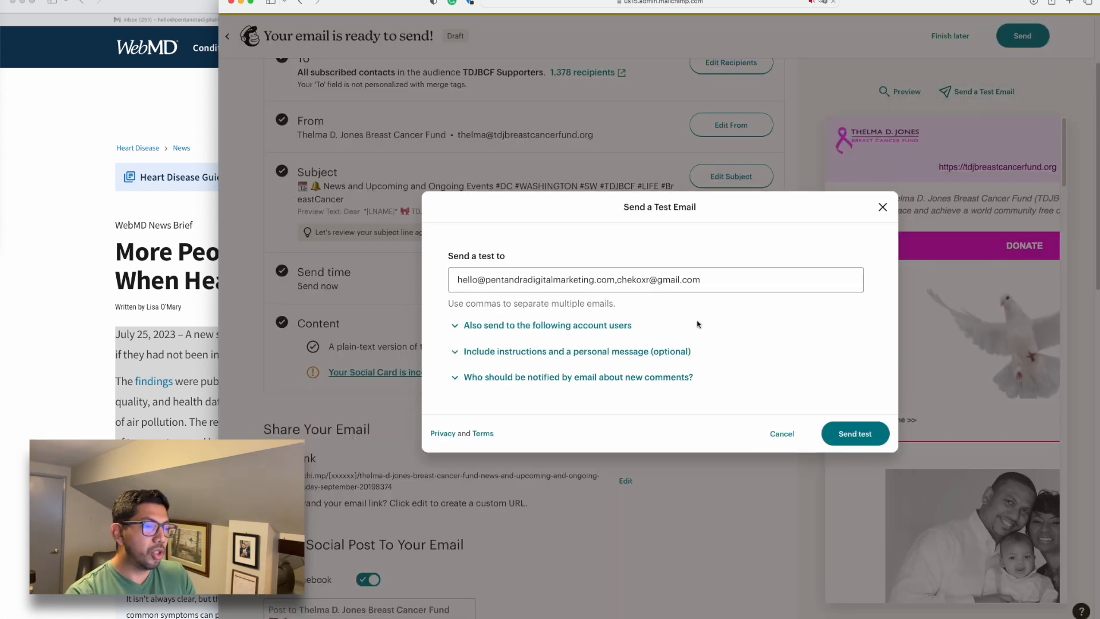
left_click(636, 353)
left_click(636, 355)
type("DRAFT")
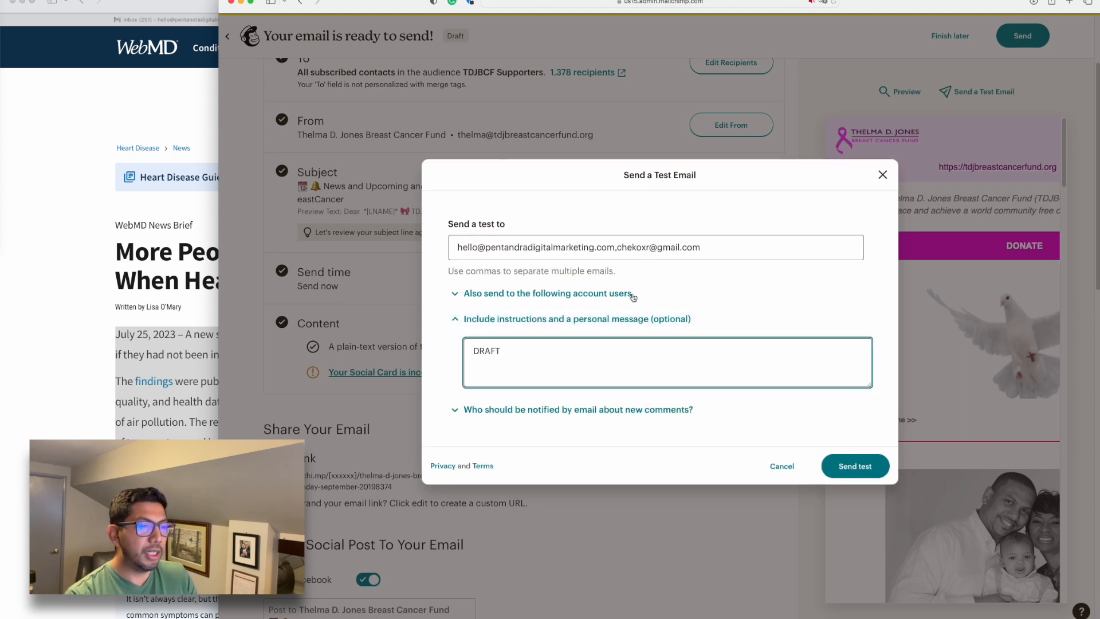
left_click(846, 482)
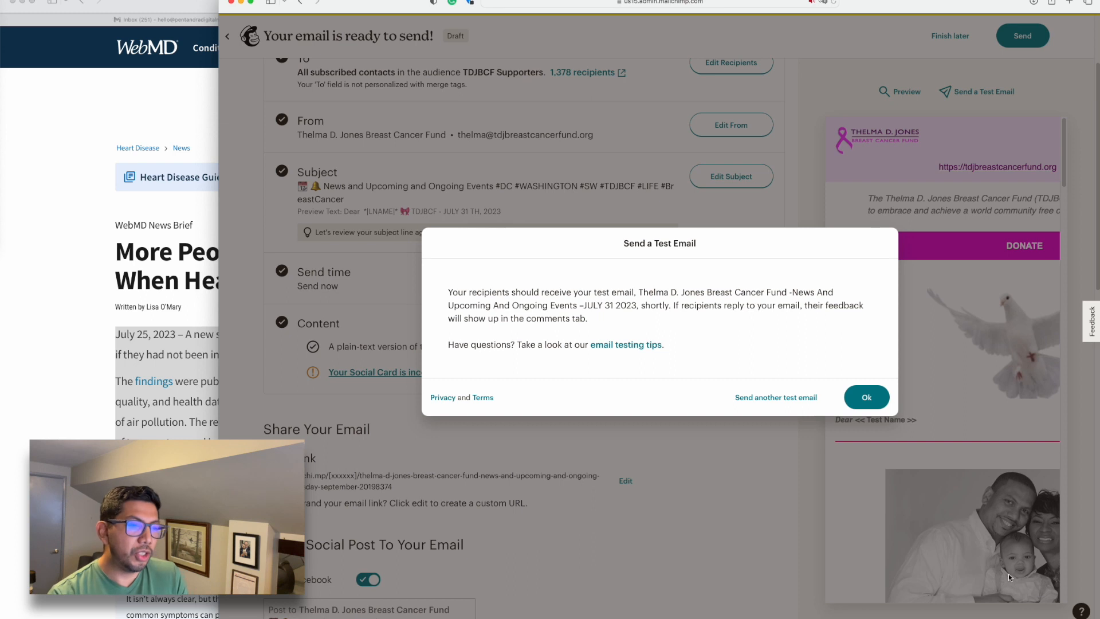
left_click(867, 397)
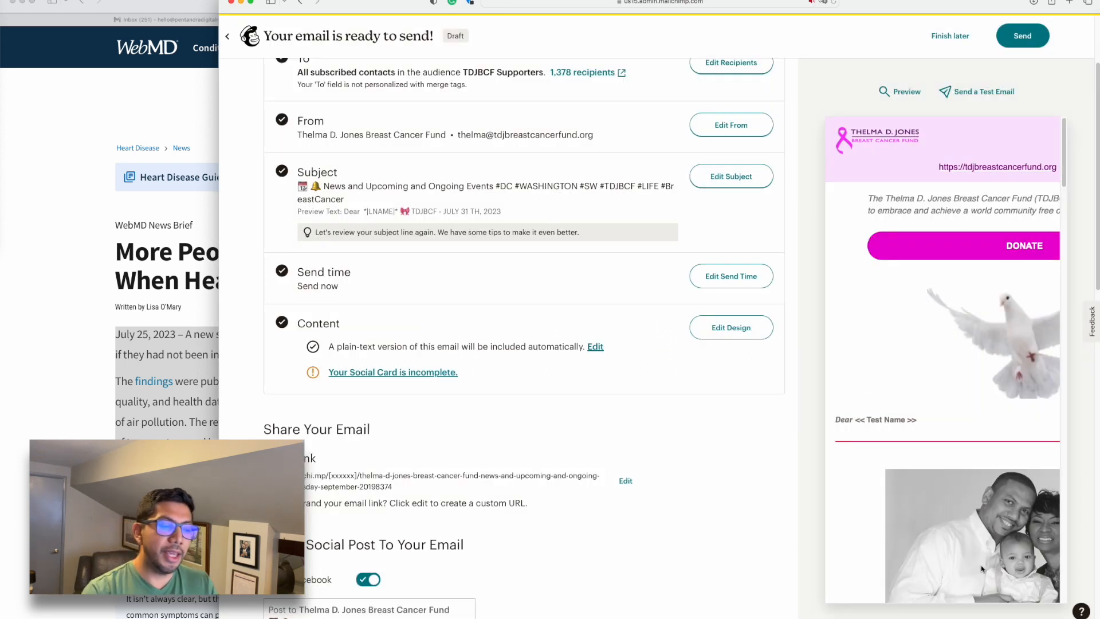